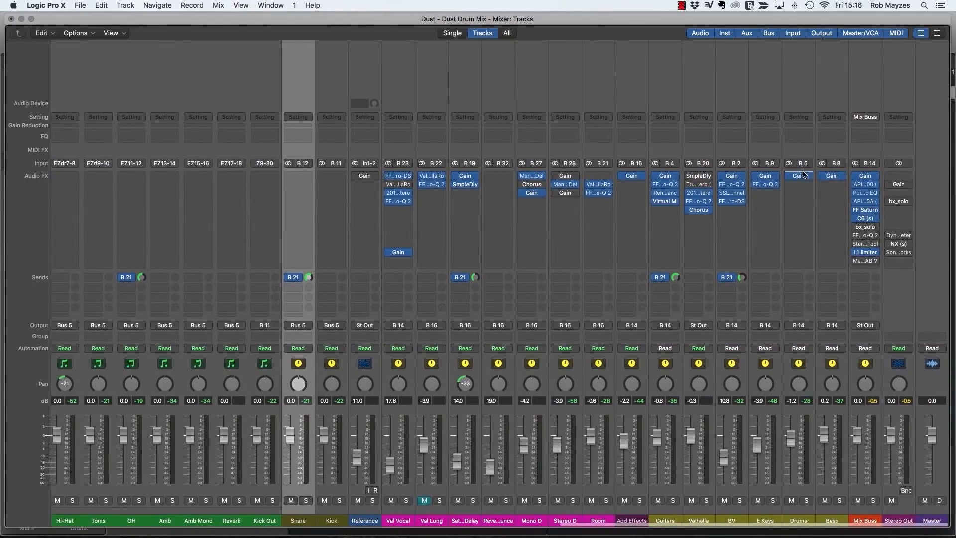
Step: Solo the Drums bus and play the song to examine the levels and routing of the individual drum channels
scroll(651, 262, "left", 13)
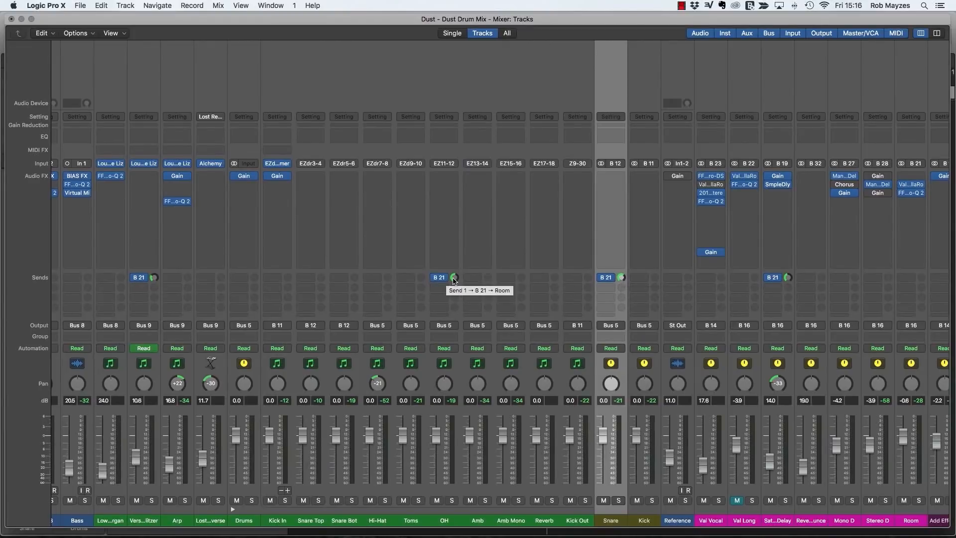
scroll(707, 445, "right", 13)
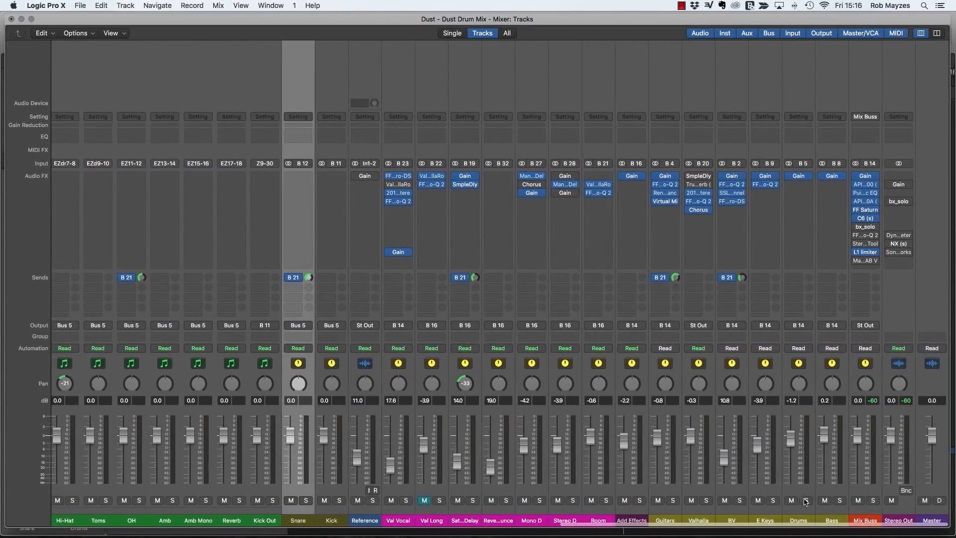
key("space")
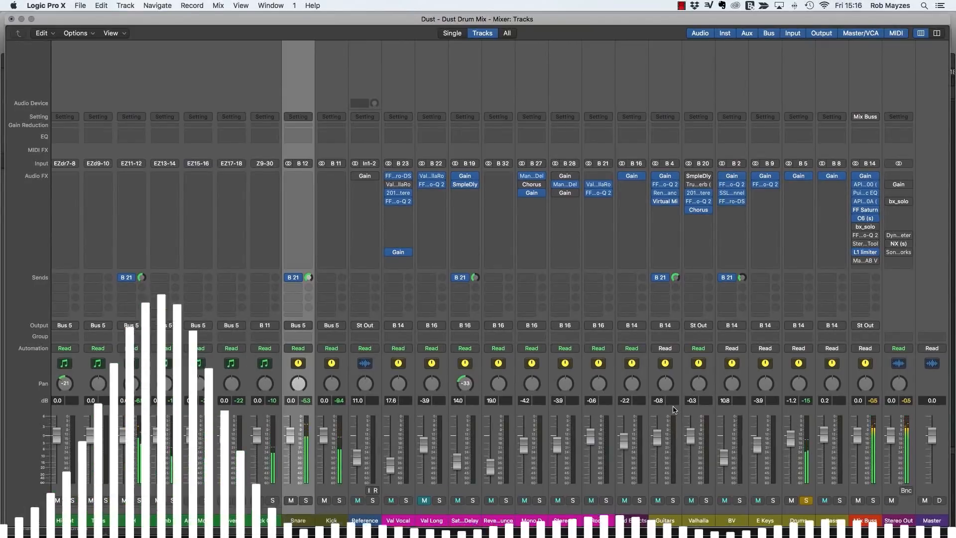
scroll(675, 410, "left", 3)
scroll(675, 410, "left", 4)
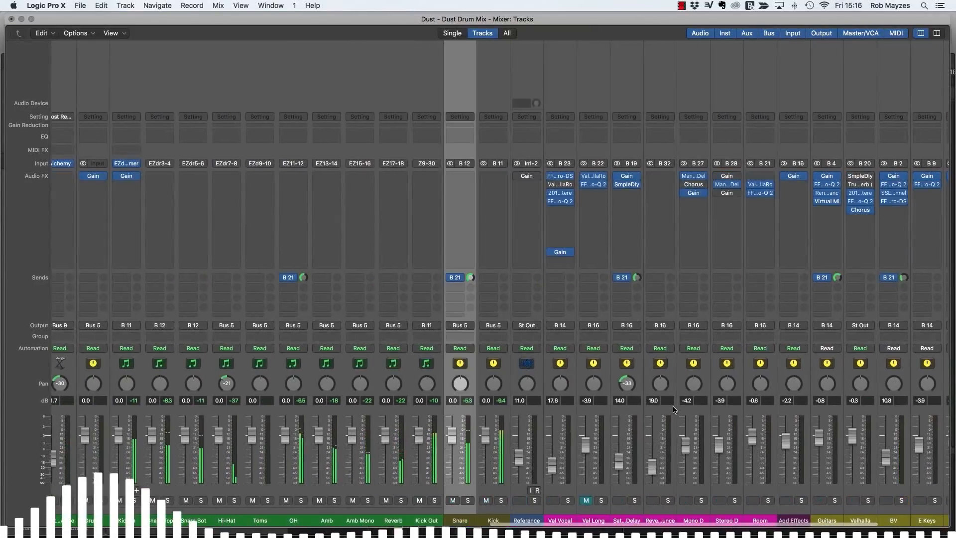
scroll(673, 410, "left", 1)
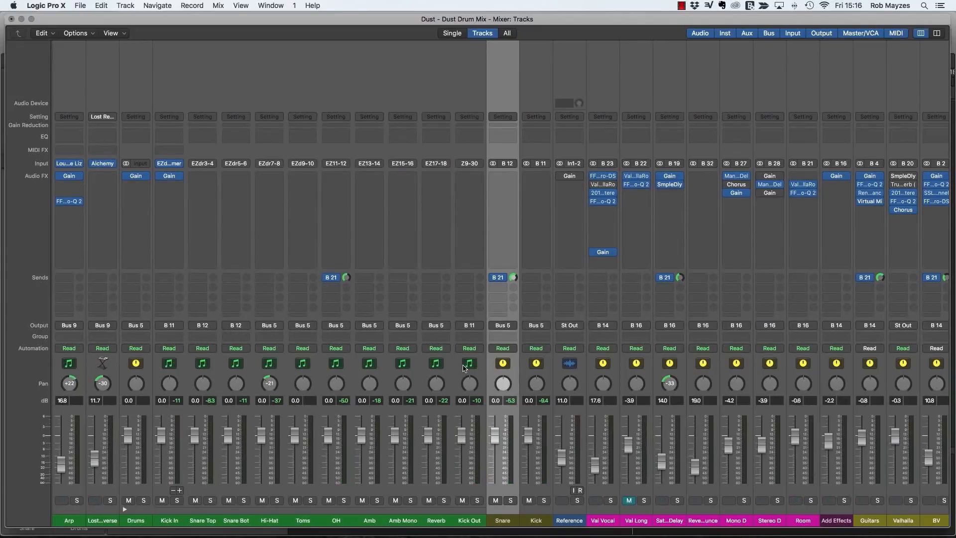
scroll(463, 367, "right", 5)
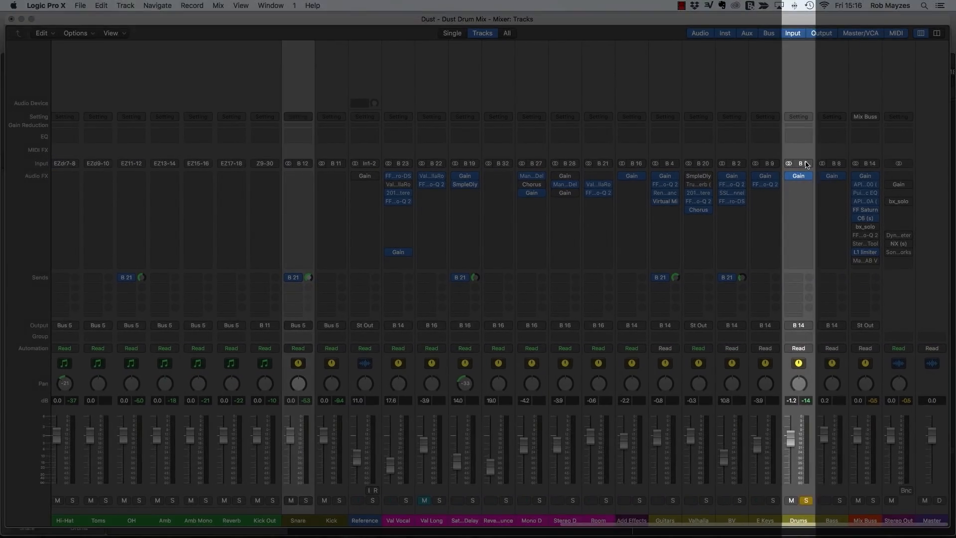
scroll(464, 332, "left", 5)
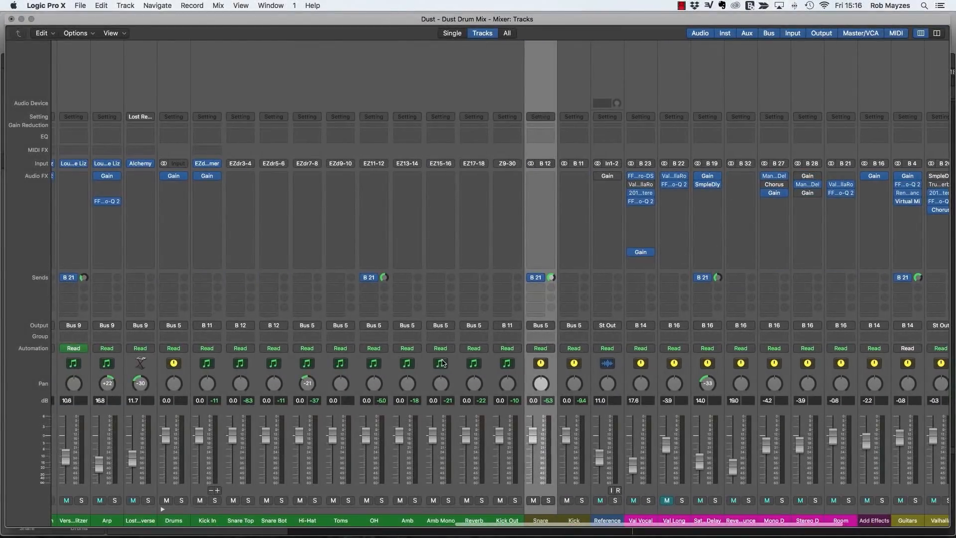
Step: Select the individual snare mic channels and the main Drums channel to examine how they are routed
left_click(572, 511)
left_click(551, 513)
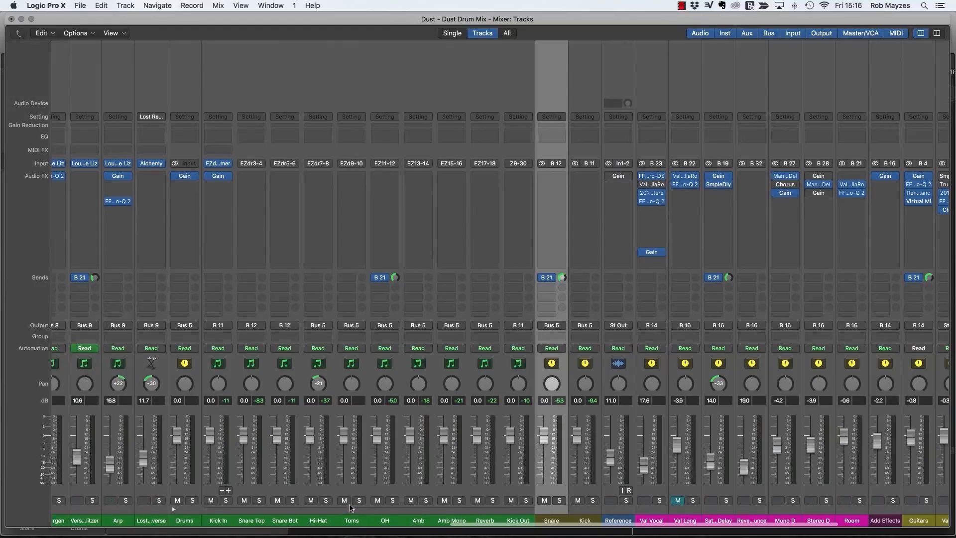
left_click(251, 513)
left_click(286, 494)
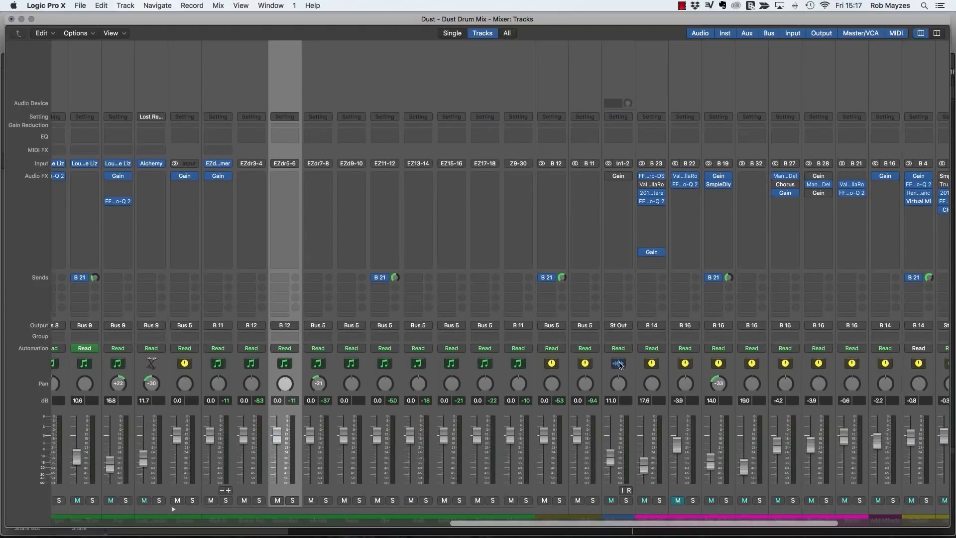
left_click(225, 509)
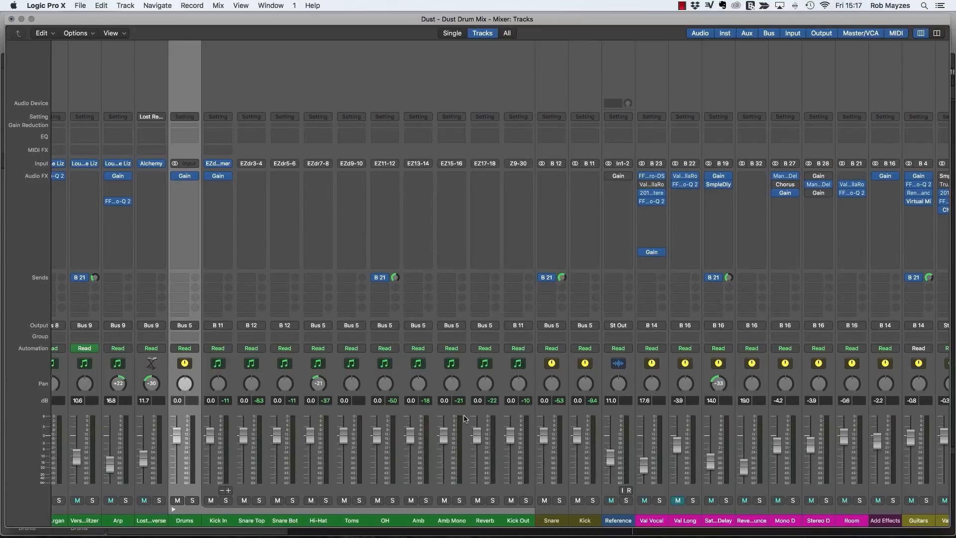
Step: Play the soloed drums and raise the threshold of the Mix Buss L1 limiter to -8.5
key("space")
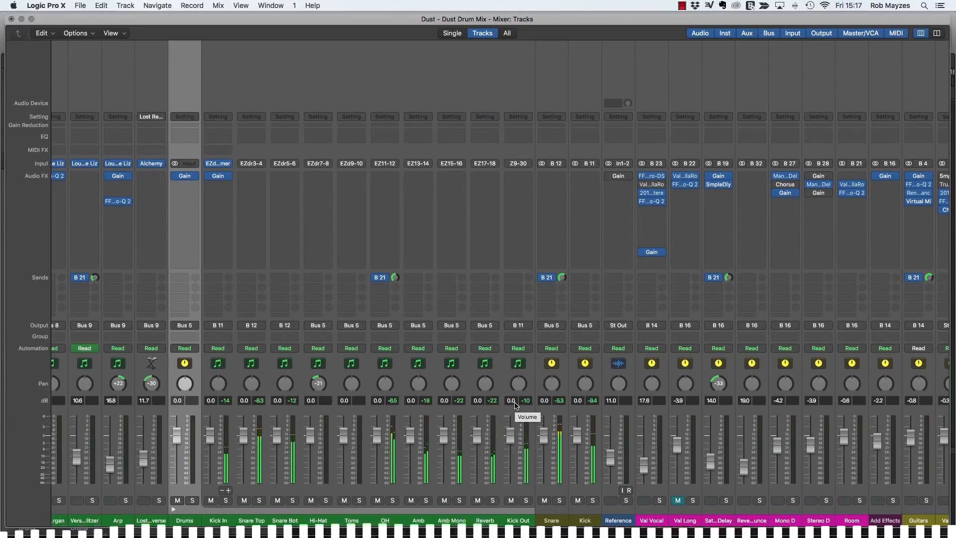
scroll(518, 401, "right", 10)
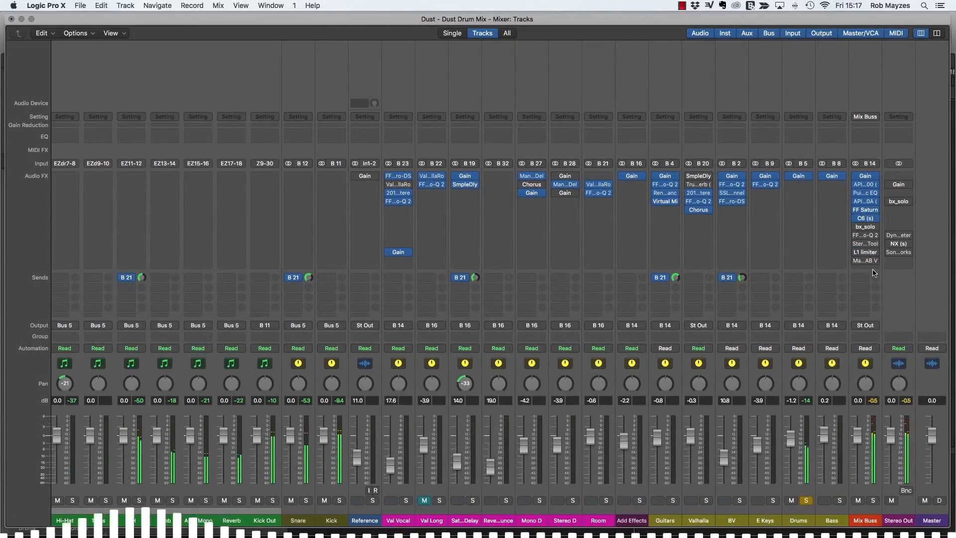
left_click(866, 252)
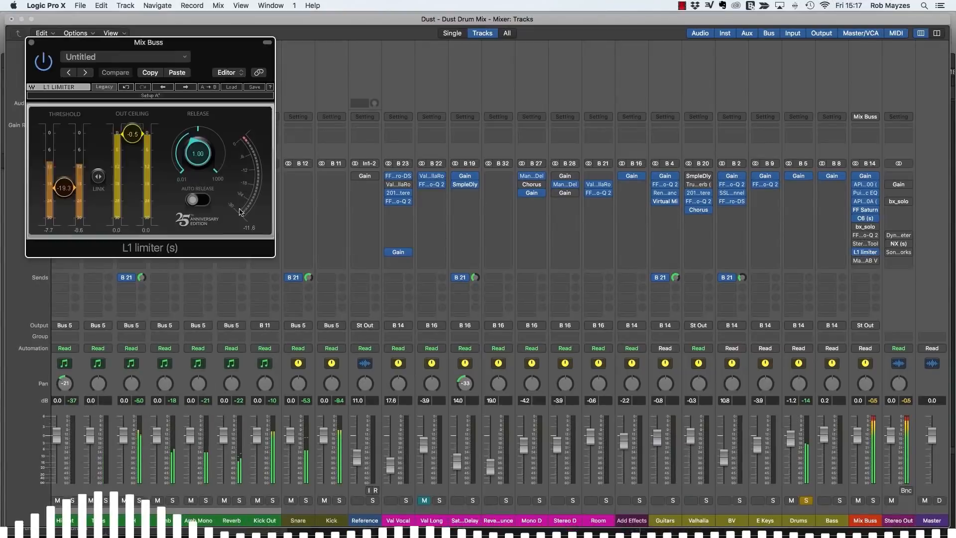
left_click_drag(50, 183, 50, 153)
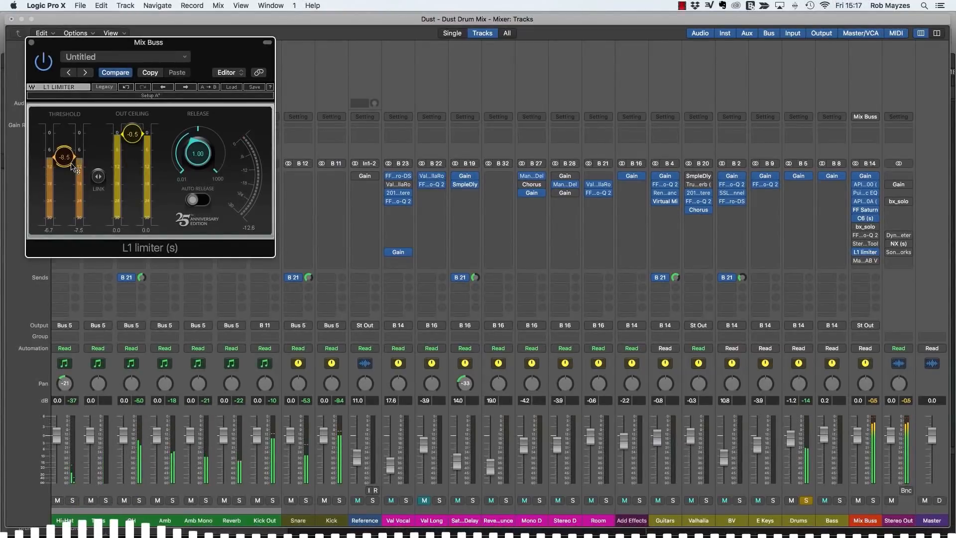
left_click(31, 42)
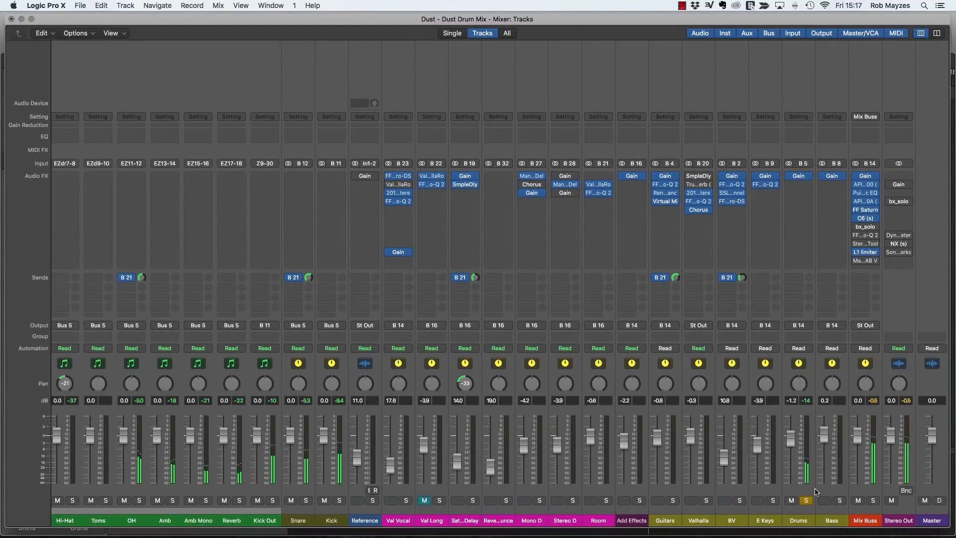
Step: Pull the faders of all drum channels from Kick In to Kick Out down to -∞ together and clear the group selection
scroll(697, 417, "left", 5)
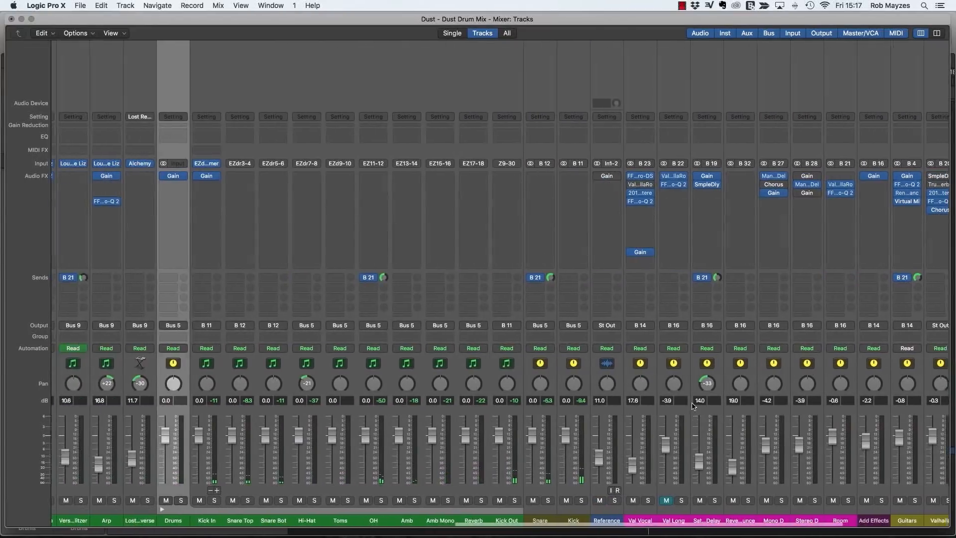
scroll(707, 391, "right", 5)
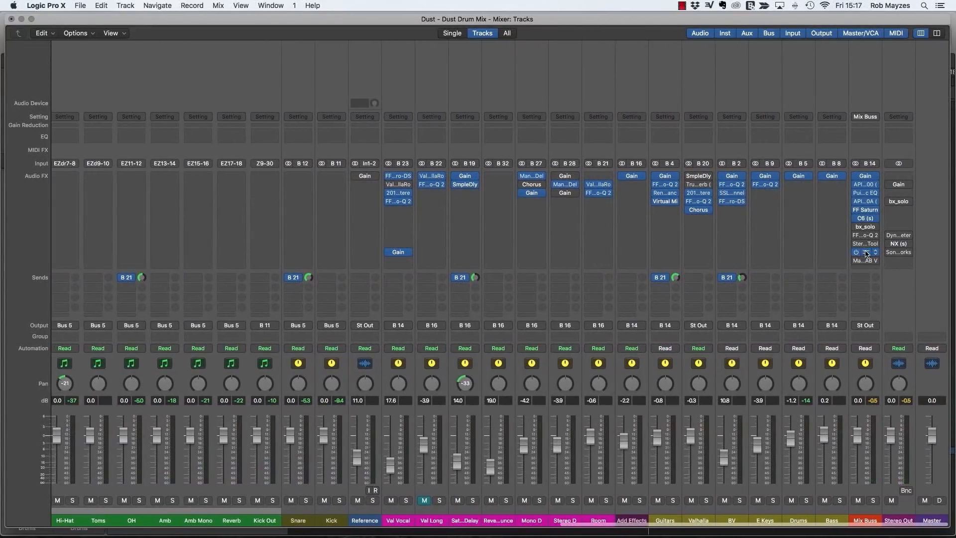
scroll(454, 307, "left", 15)
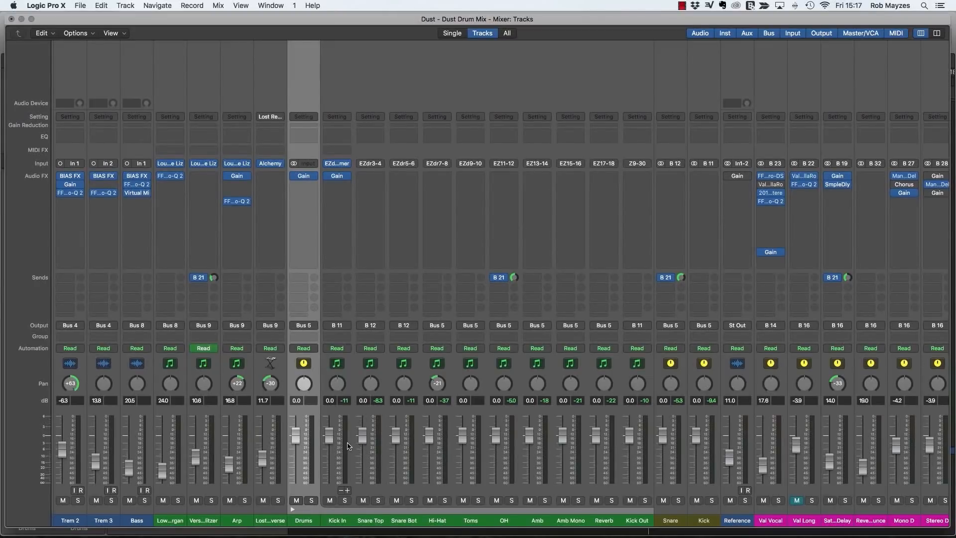
left_click(345, 482)
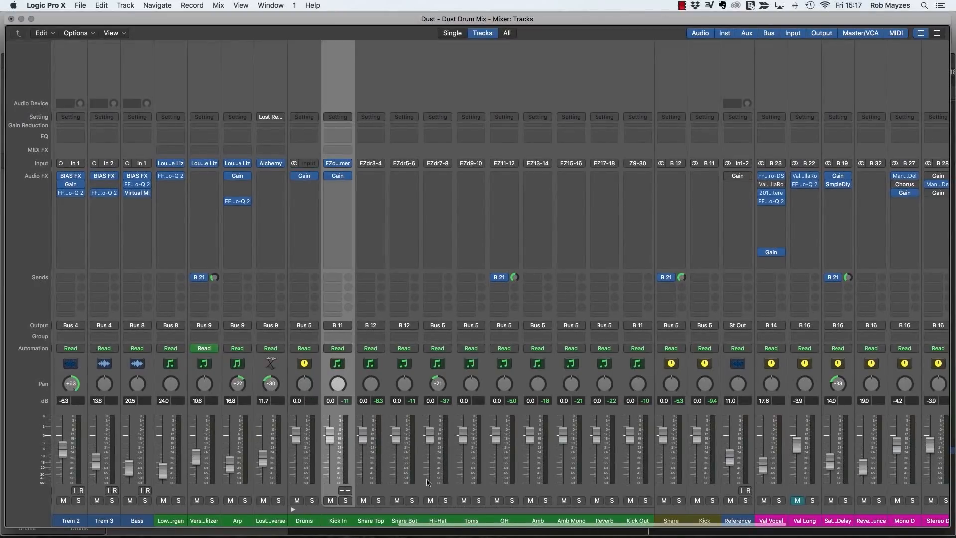
left_click(634, 450, "shift")
left_click_drag(629, 437, 630, 482)
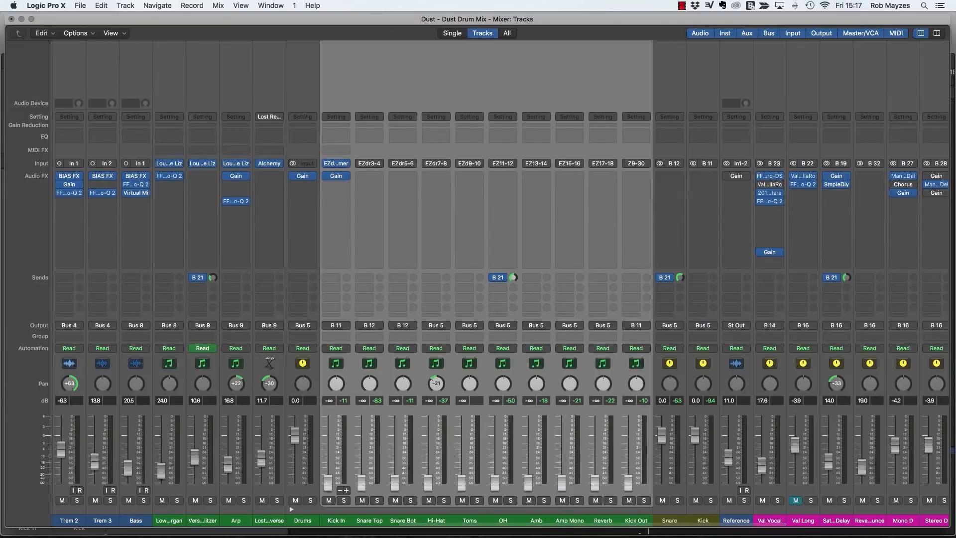
left_click(416, 443, "super")
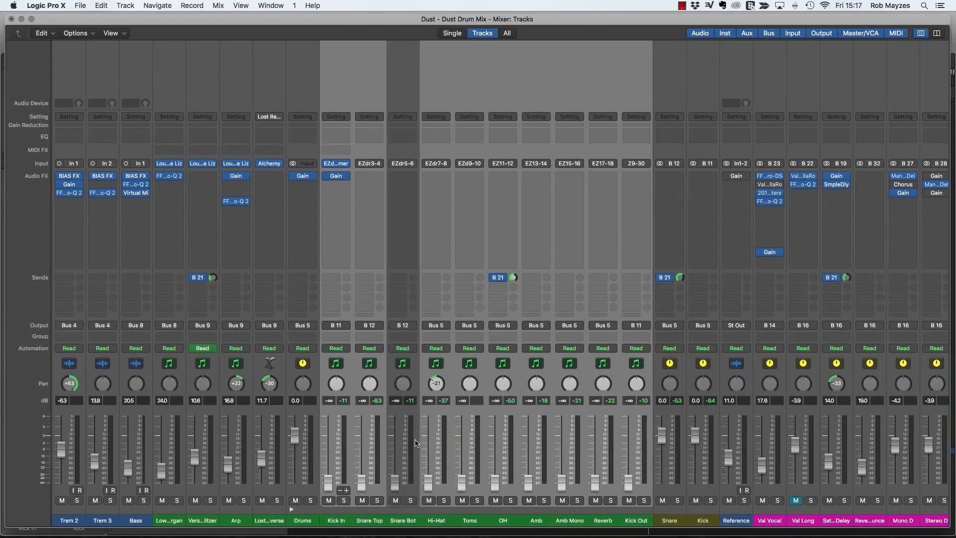
left_click(416, 443)
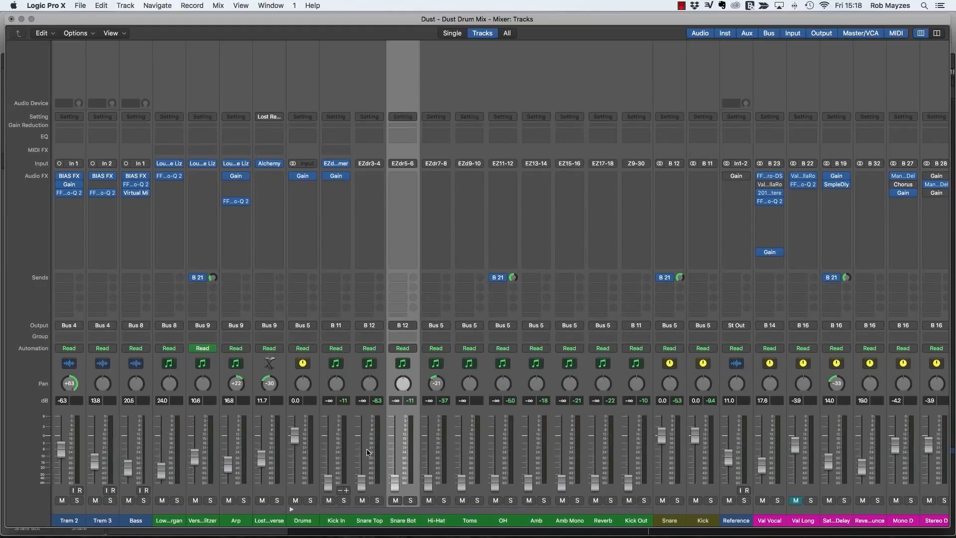
Step: With the Drums bus soloed, raise the Snare Top fader to about 0.1 dB and the Snare Bot fader to about -12.6 dB
left_click(376, 489)
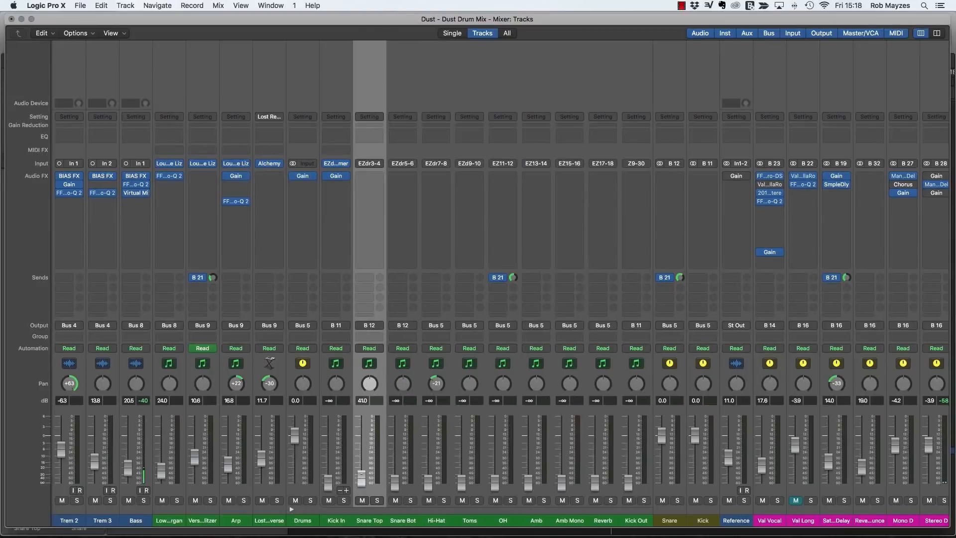
left_click_drag(362, 477, 362, 468)
scroll(497, 413, "right", 10)
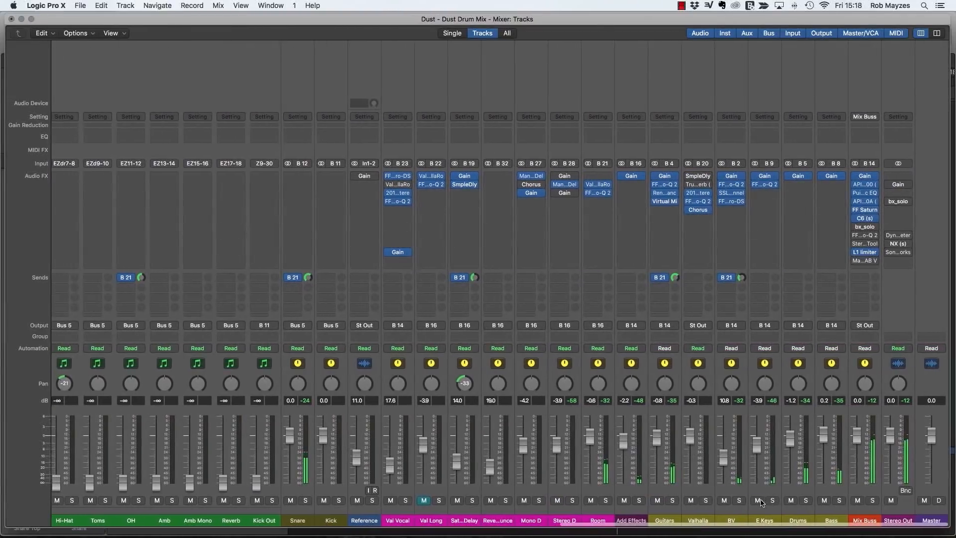
scroll(468, 349, "left", 10)
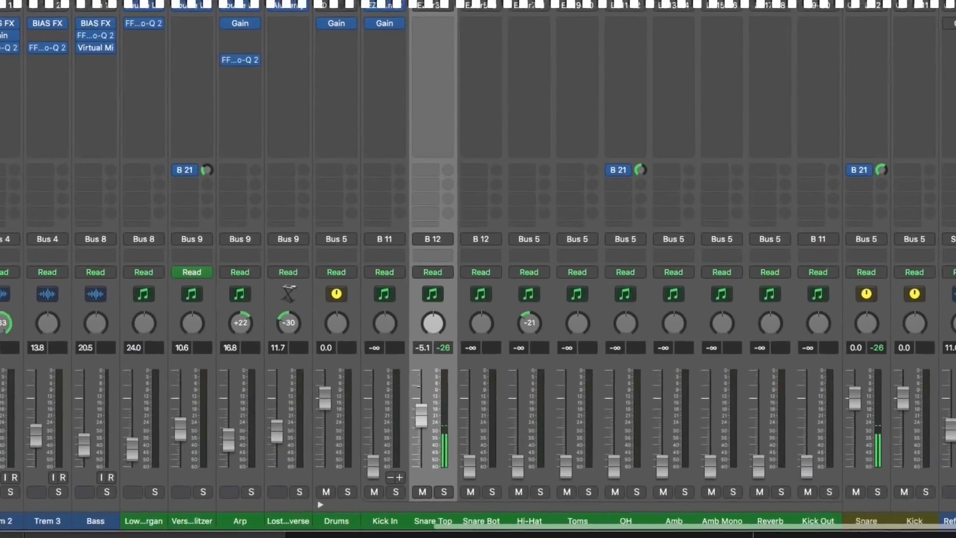
left_click_drag(419, 387, 469, 349)
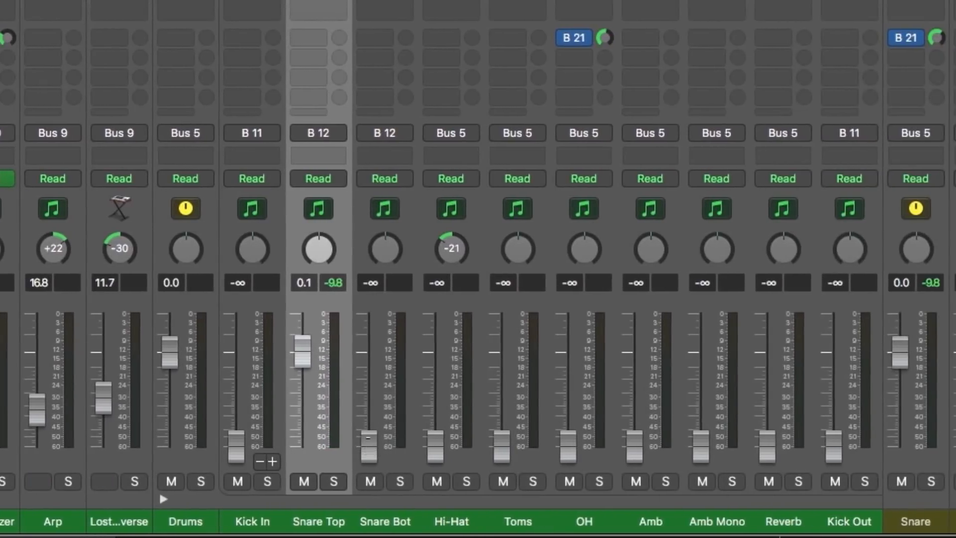
left_click_drag(369, 439, 368, 388)
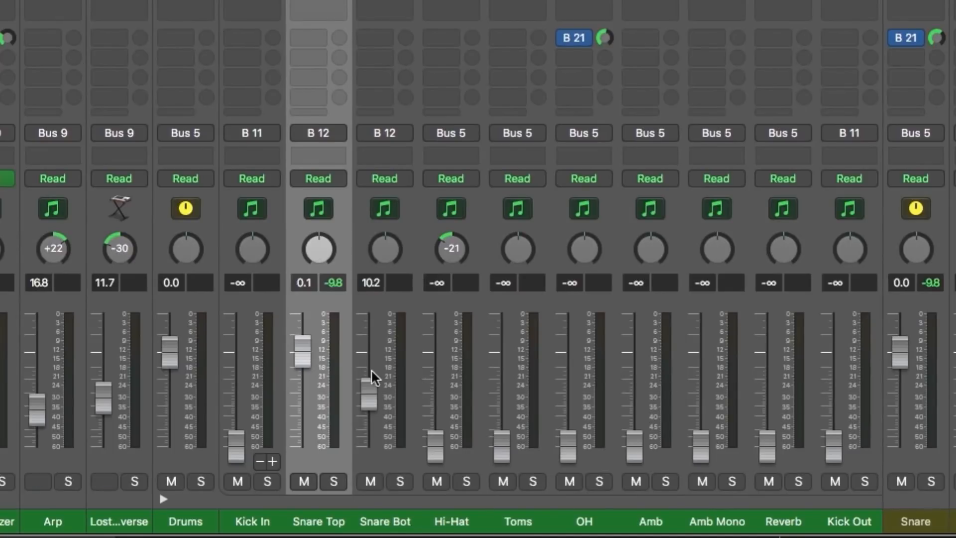
mouse_move(369, 396)
left_mouse_down()
mouse_move(368, 442)
mouse_move(369, 400)
left_mouse_up()
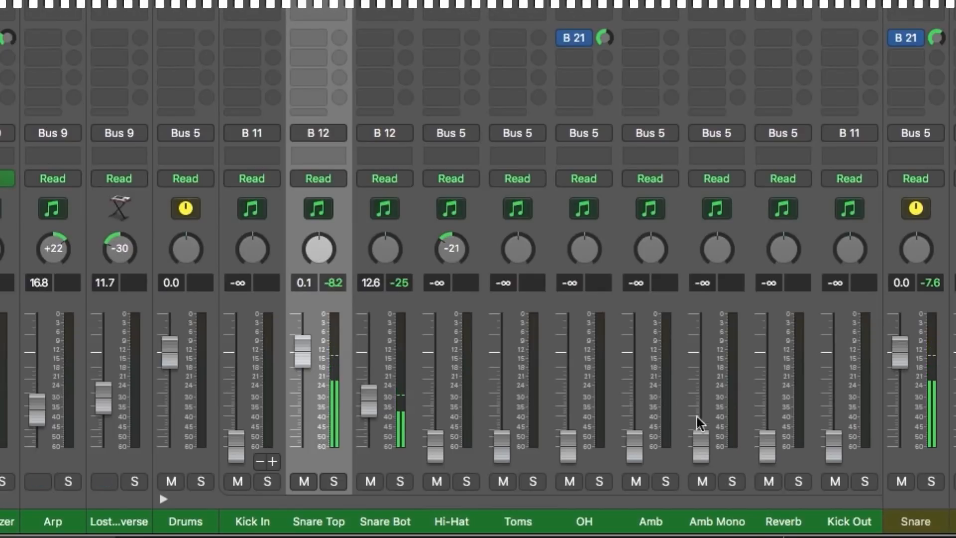
Step: Balance the kick mics during playback, with the Kick In fader at about -6.8 dB and Kick Out at about -3.8 dB
left_click_drag(236, 446, 236, 381)
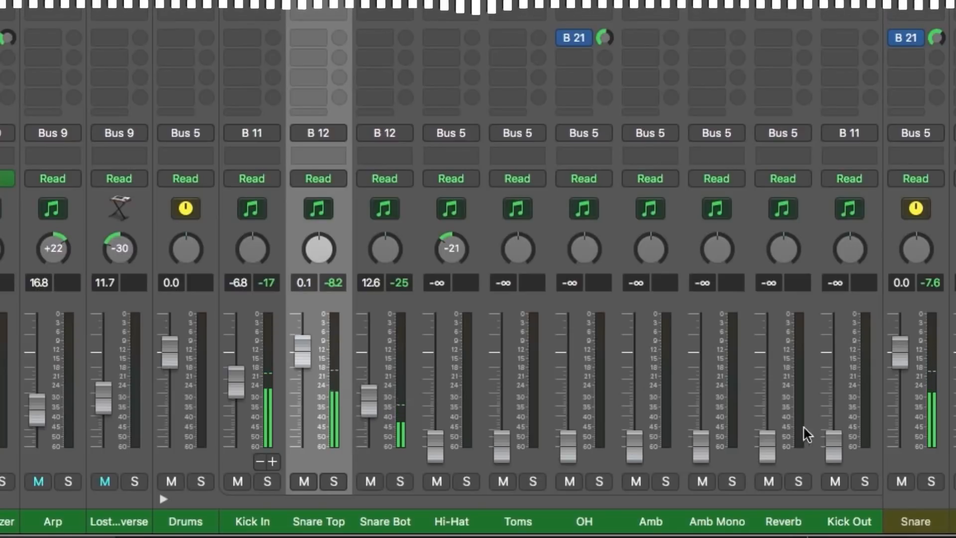
left_click_drag(834, 446, 834, 377)
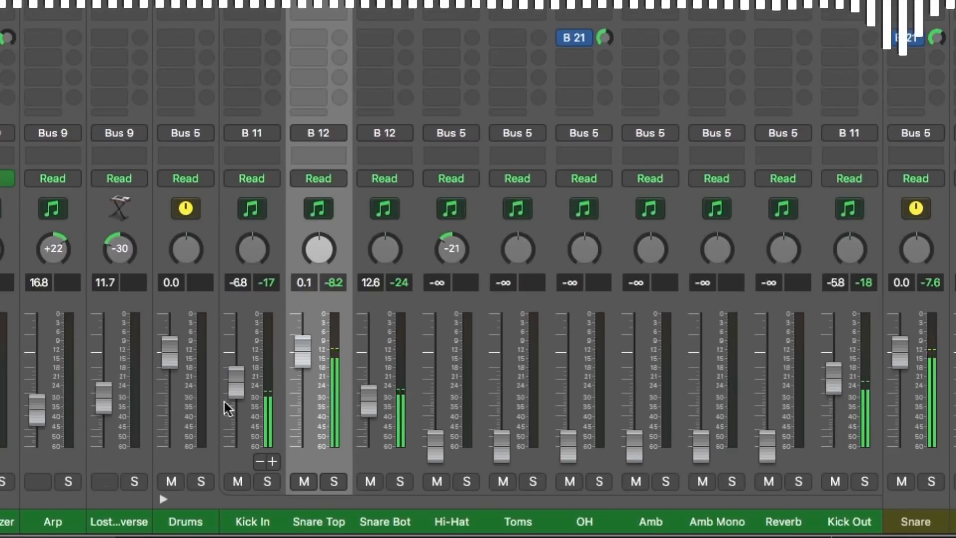
left_click_drag(237, 388, 237, 396)
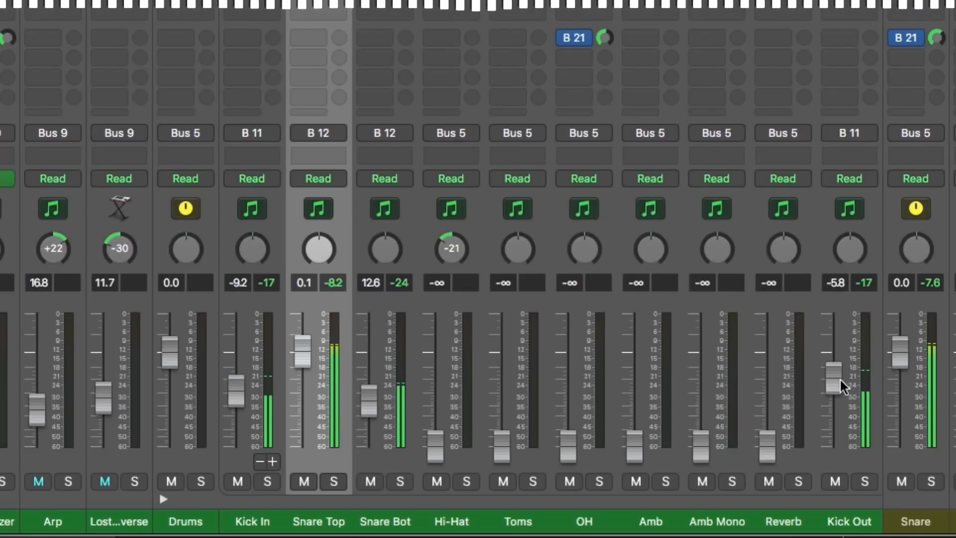
left_click_drag(839, 386, 838, 376)
key("x")
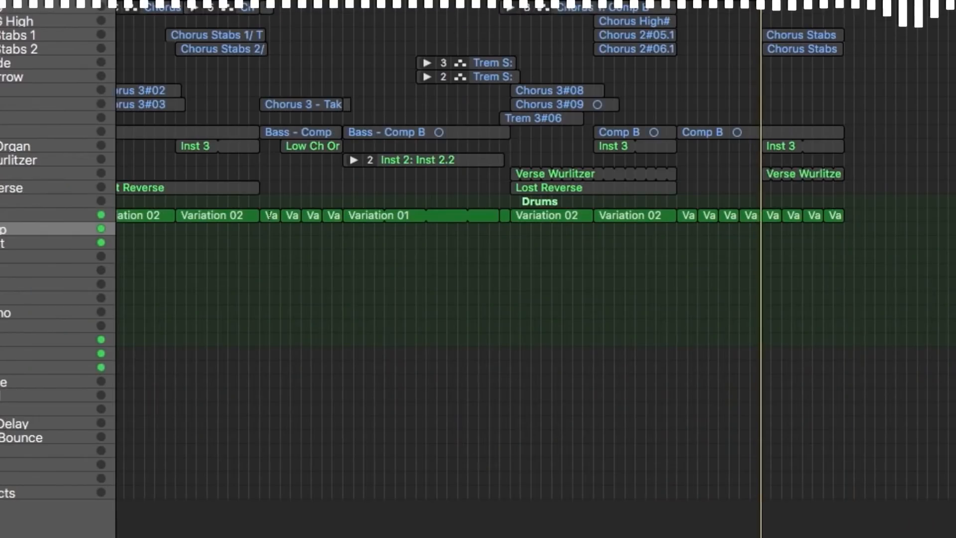
key("x")
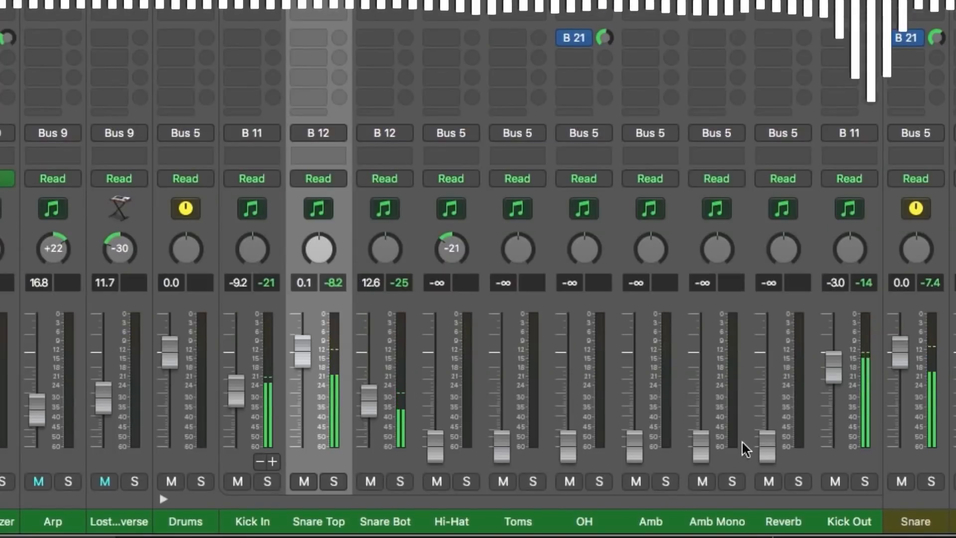
left_click_drag(834, 369, 832, 374)
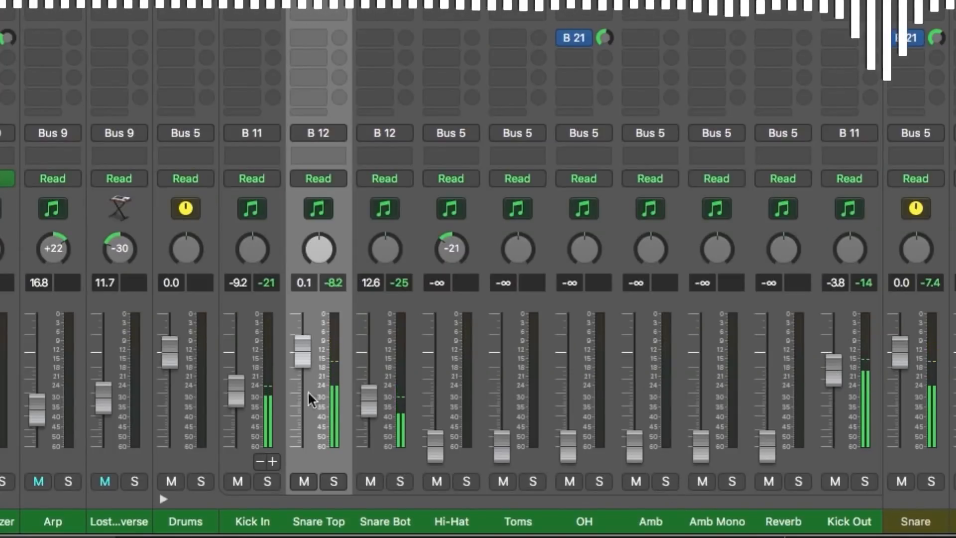
mouse_move(237, 396)
left_mouse_down()
mouse_move(237, 441)
mouse_move(237, 372)
mouse_move(237, 382)
left_mouse_up()
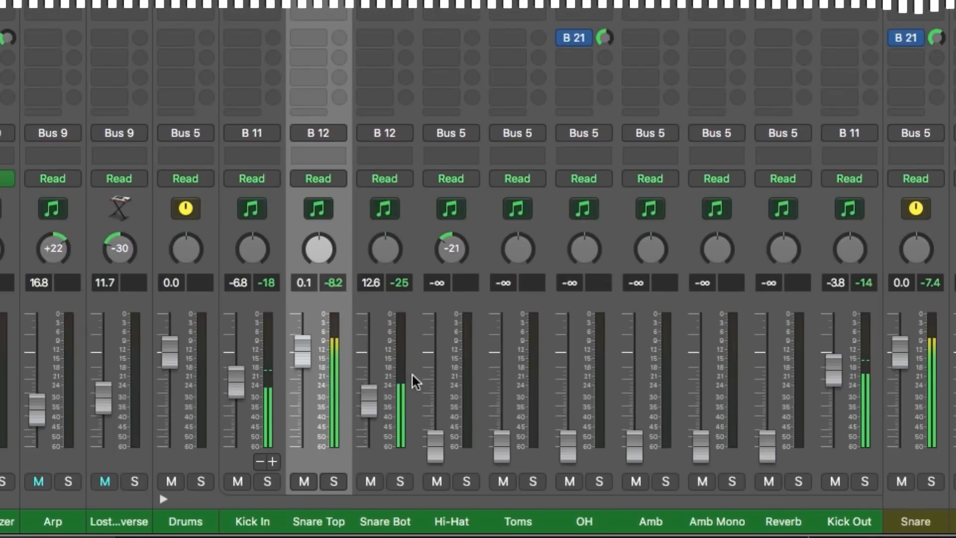
Step: During playback, raise the Hi-Hat fader to about -5.0 dB, Toms to -7.8 dB and OH to -6.8 dB
left_click_drag(436, 445, 436, 367)
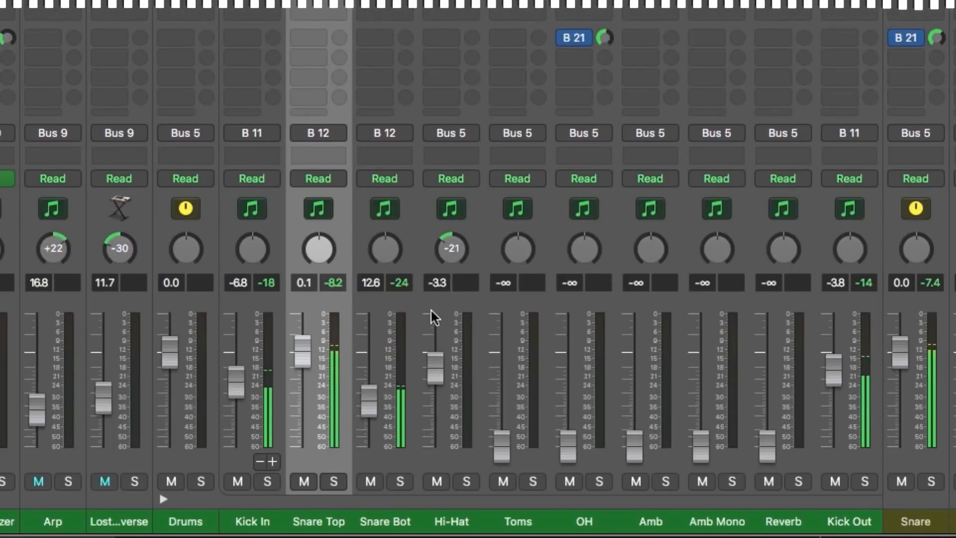
left_click_drag(569, 463, 569, 382)
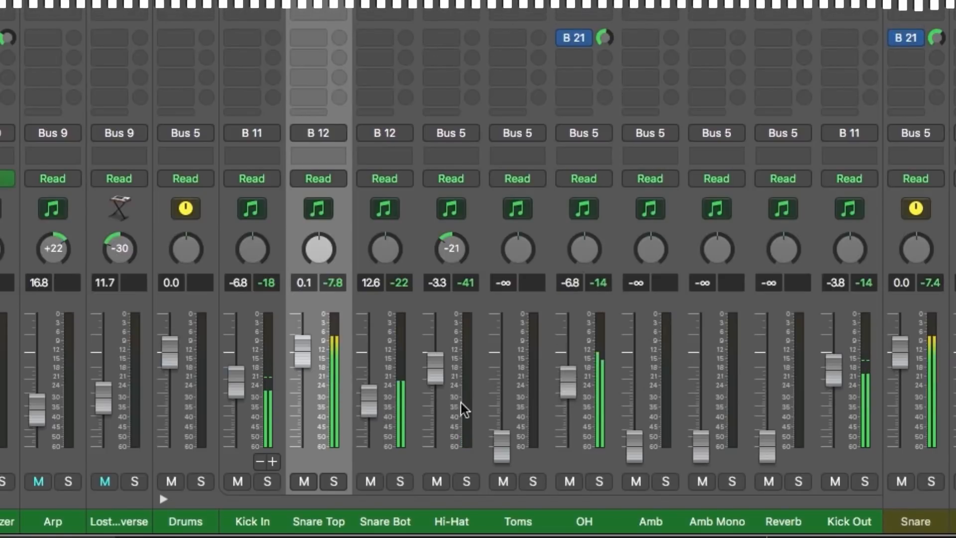
left_click_drag(440, 386, 441, 395)
left_click_drag(502, 448, 503, 388)
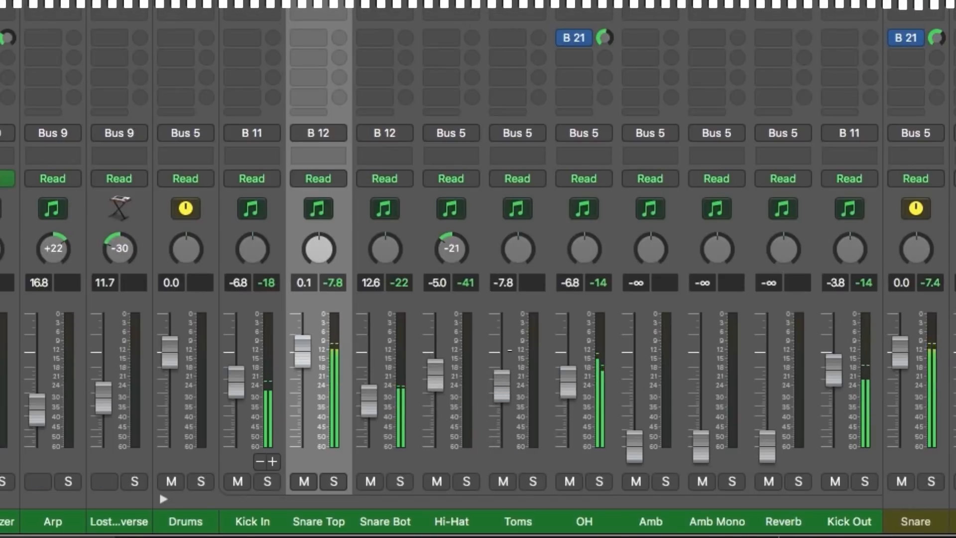
Step: Audition the Amb, Amb Mono and Reverb channels one by one, returning each fader to -∞
mouse_move(644, 445)
left_mouse_down()
mouse_move(643, 307)
mouse_move(644, 446)
mouse_move(635, 366)
mouse_move(635, 445)
left_mouse_up()
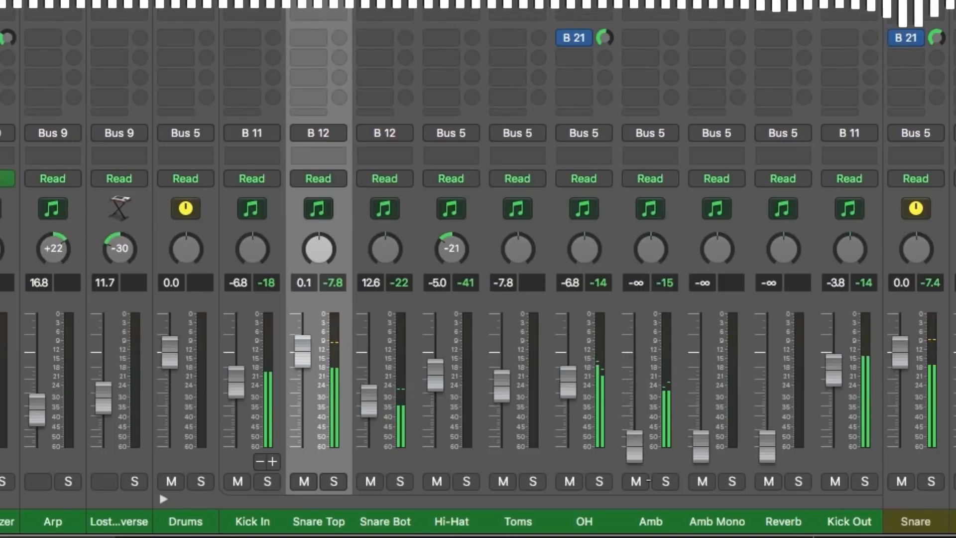
mouse_move(701, 455)
left_mouse_down()
mouse_move(701, 409)
mouse_move(702, 456)
left_mouse_up()
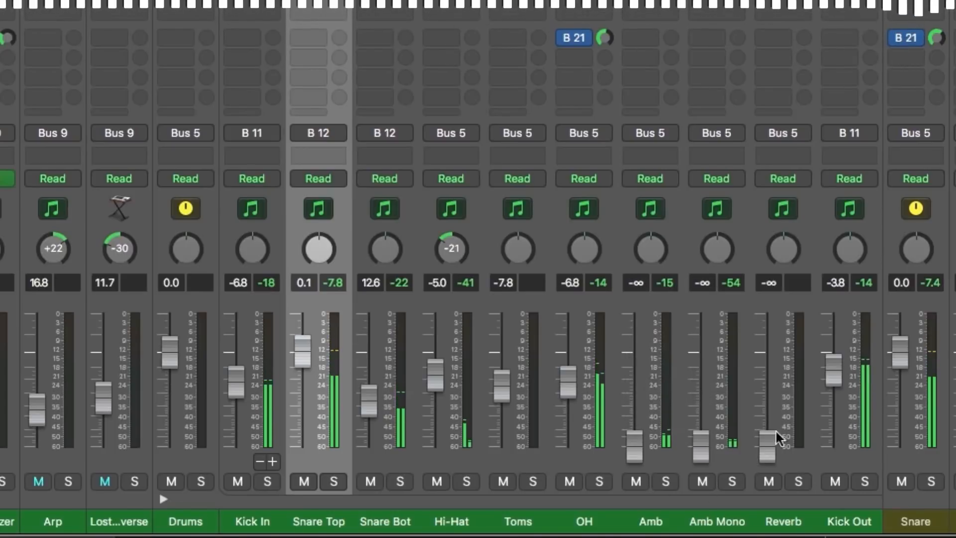
mouse_move(768, 446)
left_mouse_down()
mouse_move(767, 391)
mouse_move(767, 446)
left_mouse_up()
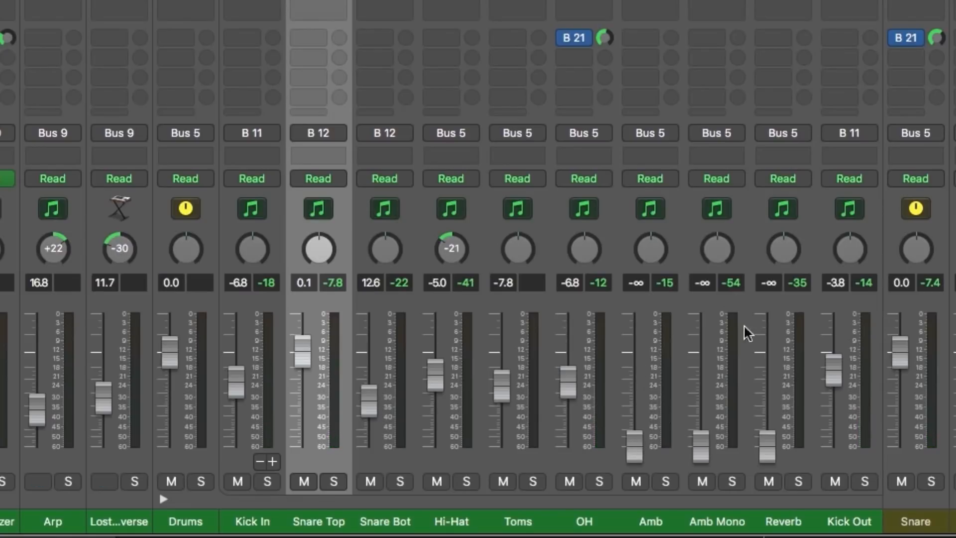
Step: View the ValhallaRoom reverb settings on the Room aux, close the plug-in window and select the Amb channel
left_click(763, 449)
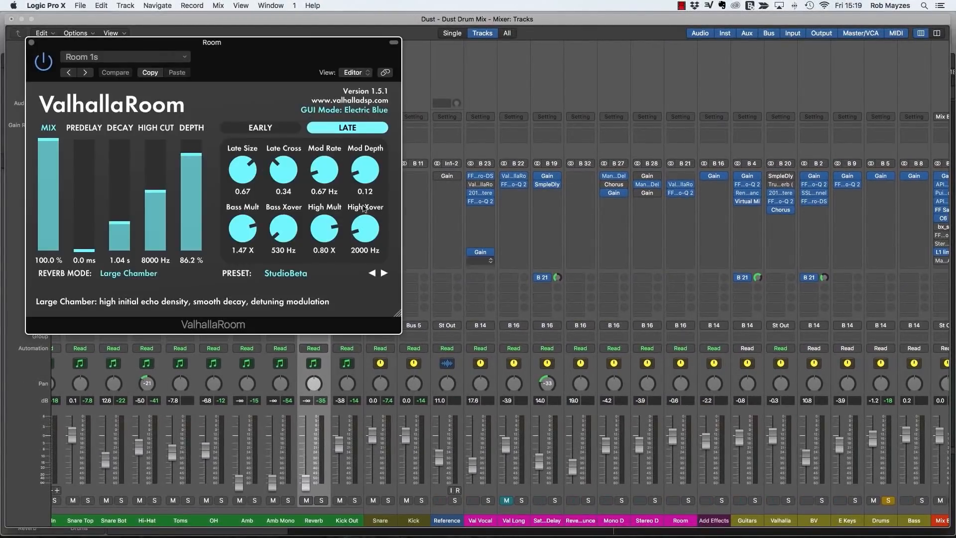
left_click(32, 44)
scroll(495, 340, "left", 10)
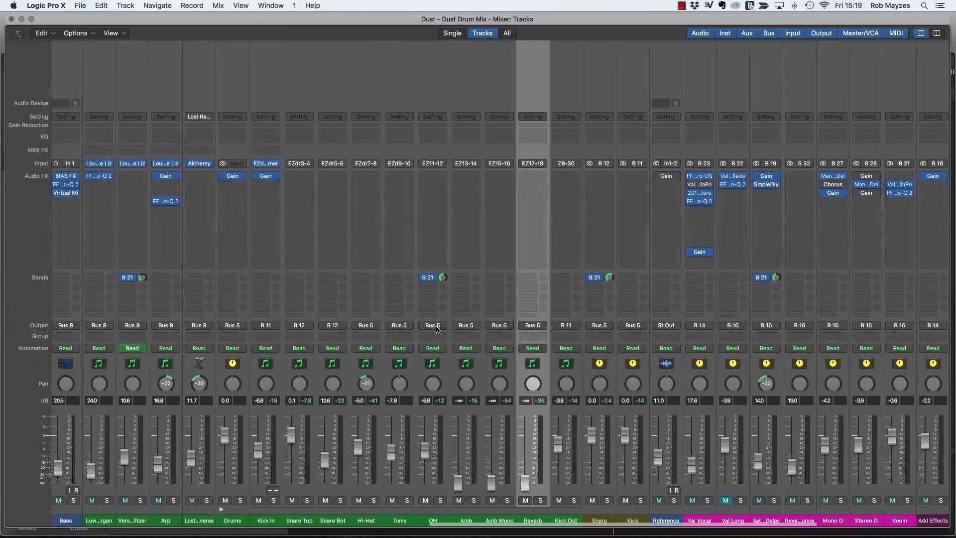
left_click(543, 469)
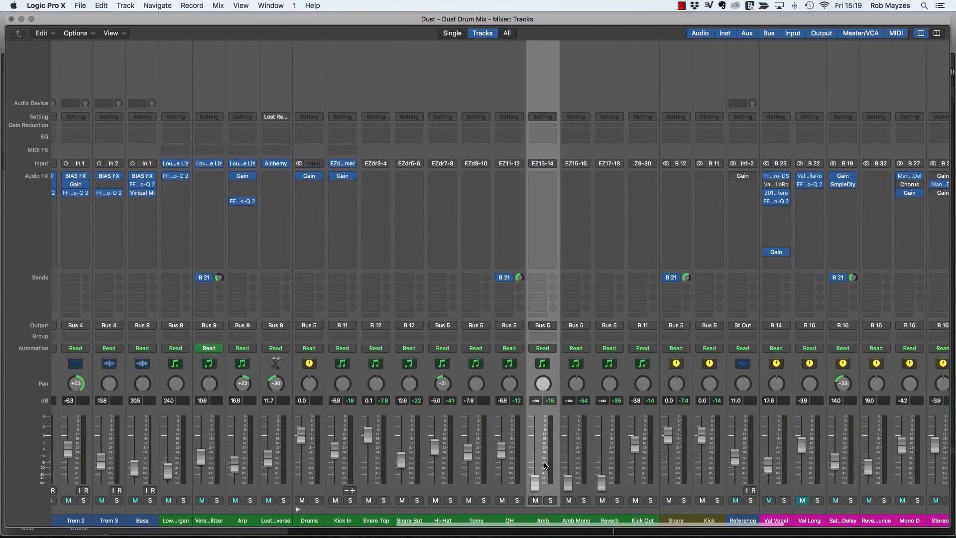
Step: Turn off solo on the Drums bus and play the full mix
scroll(551, 456, "right", 10)
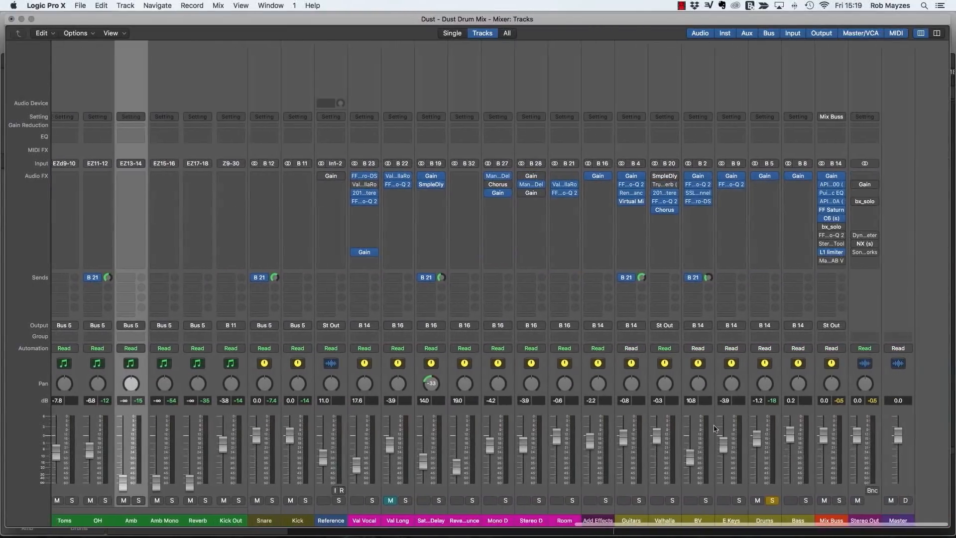
scroll(562, 381, "left", 1)
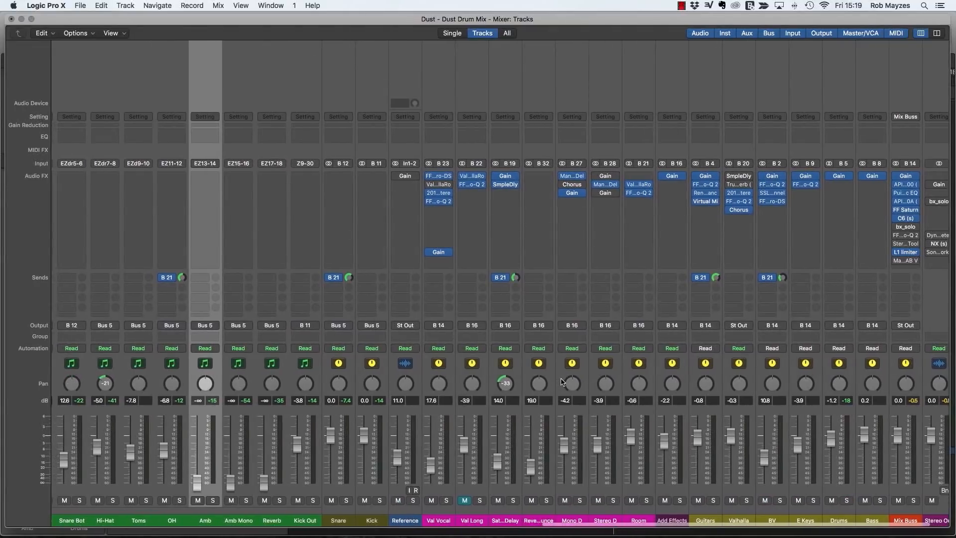
scroll(562, 382, "left", 9)
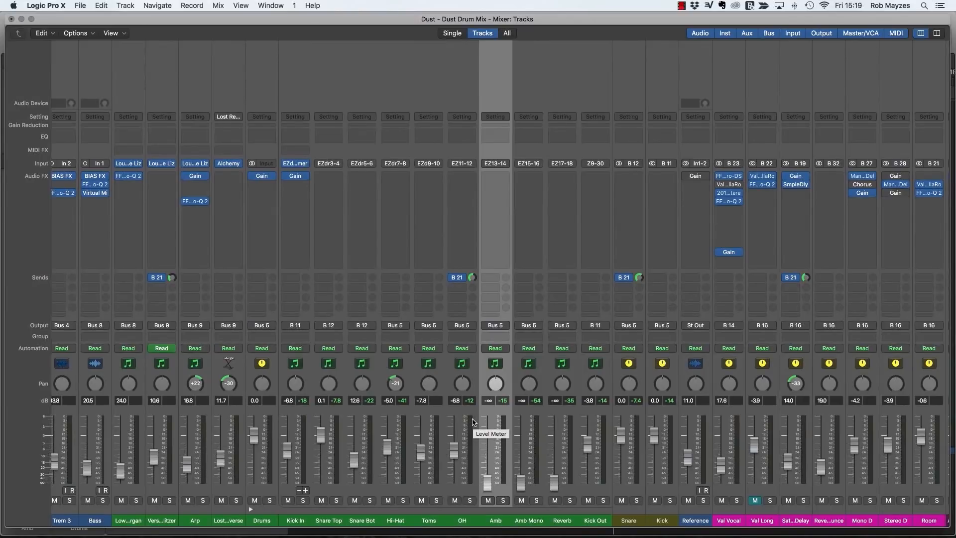
key("space")
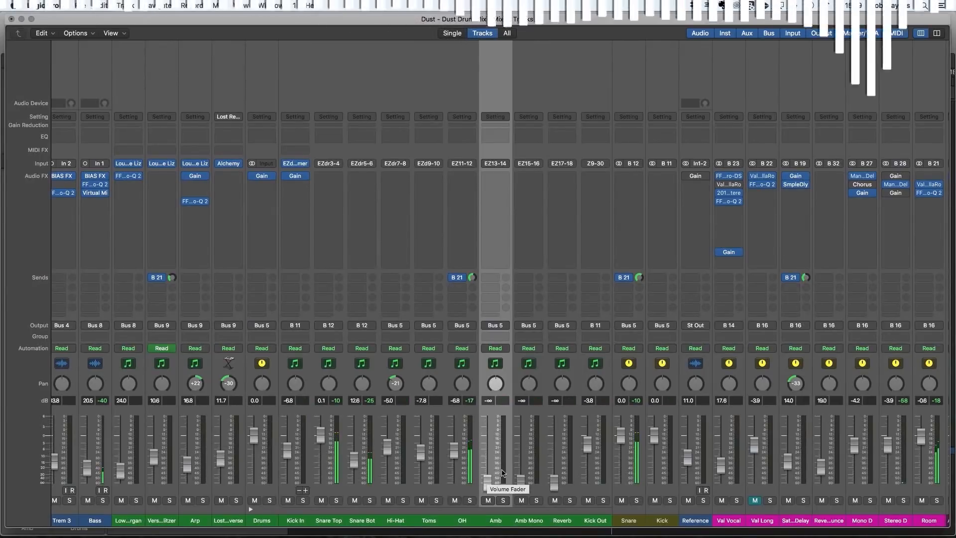
Step: Set the Mix Buss L1 limiter threshold to -10.9, lower the Drums bus fader to about -7.2 dB and close the limiter
scroll(533, 453, "right", 10)
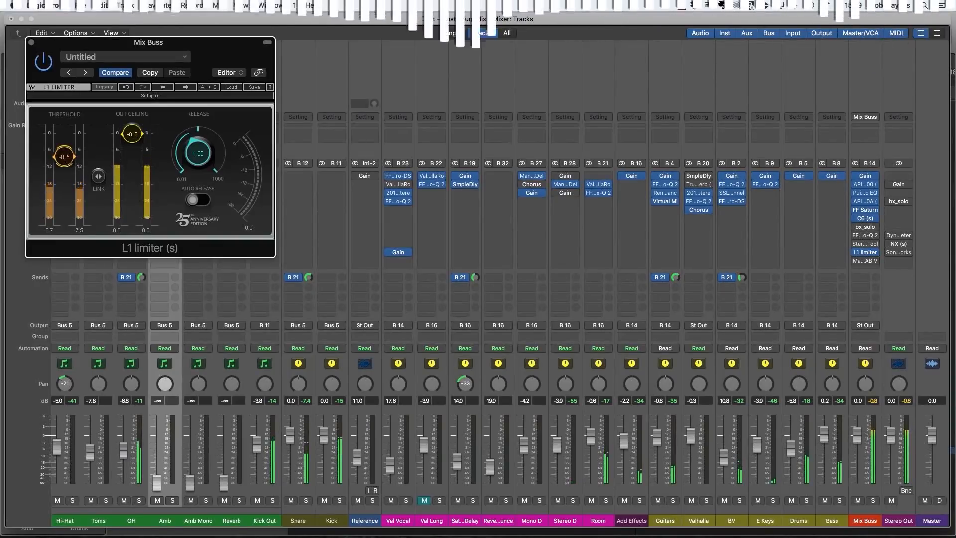
left_click_drag(64, 157, 64, 163)
left_click_drag(786, 465, 791, 463)
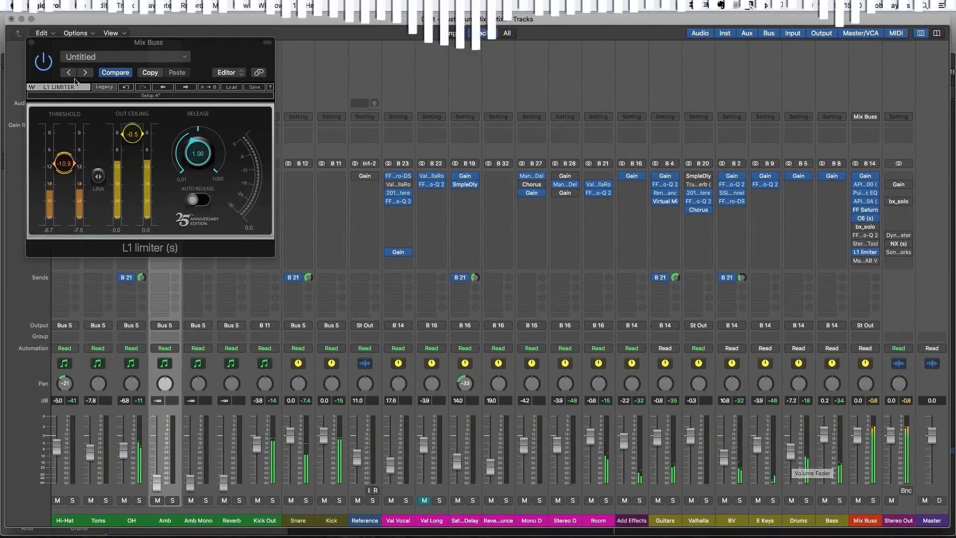
left_click(32, 43)
Step: With the full mix playing, lower the Snare Top fader to about -3.6 dB and the OH fader to about -9.0 dB
scroll(445, 319, "left", 10)
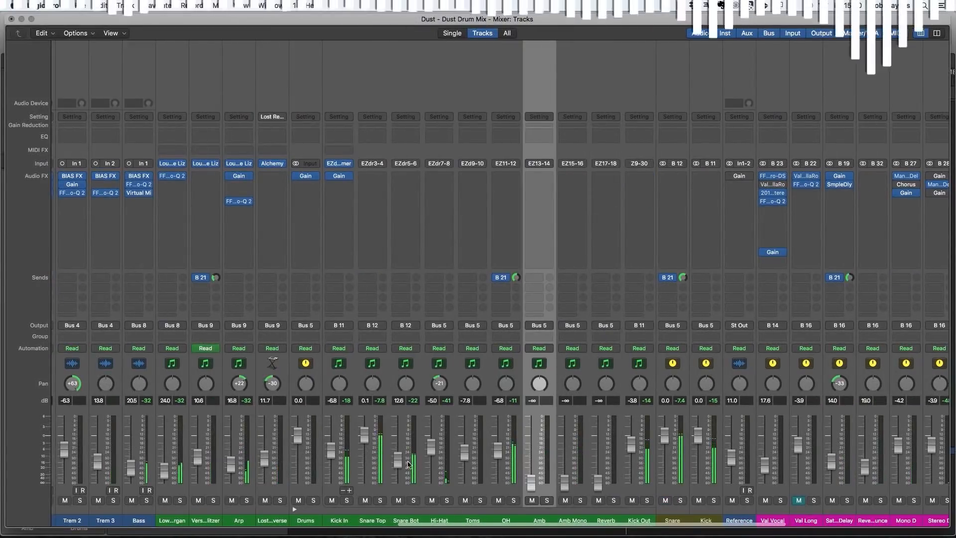
left_click_drag(364, 440, 364, 447)
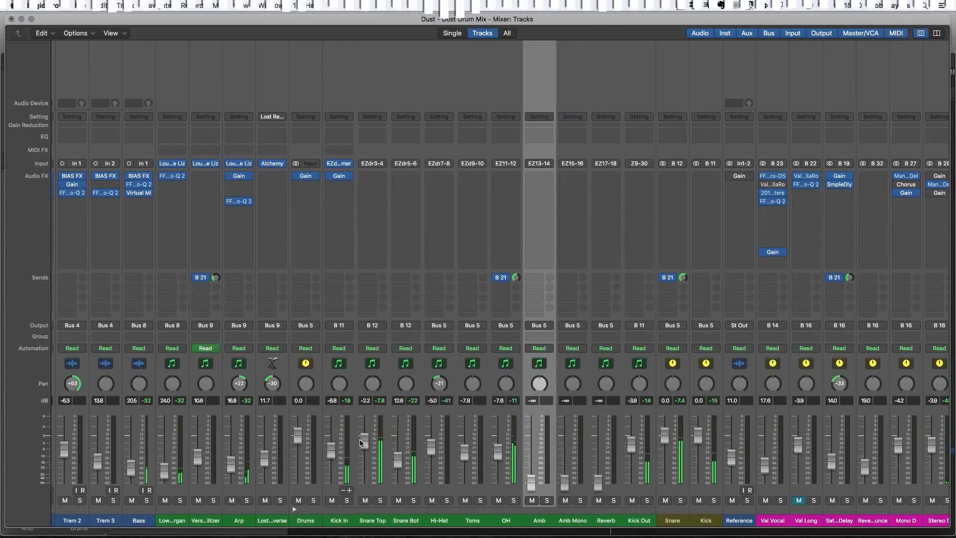
left_click_drag(361, 442, 366, 448)
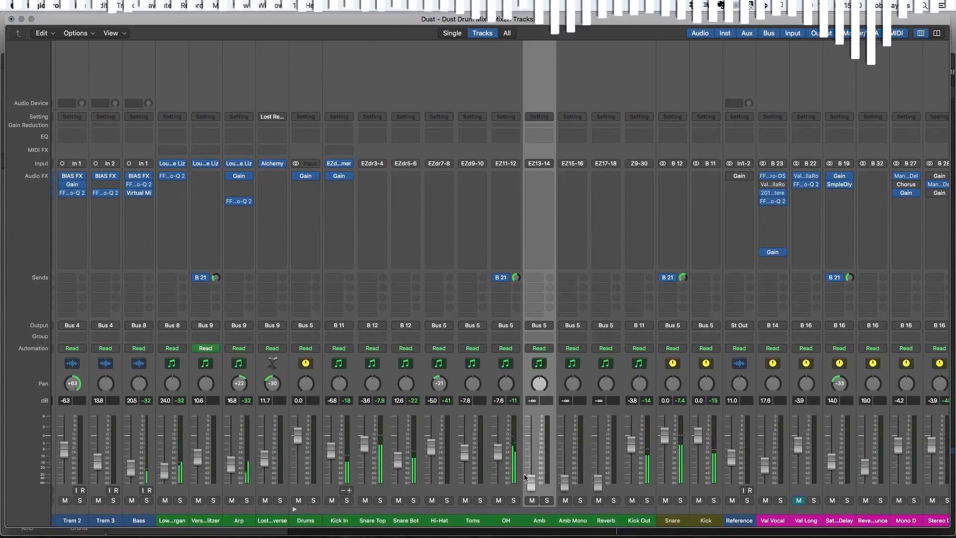
left_click_drag(499, 455, 500, 460)
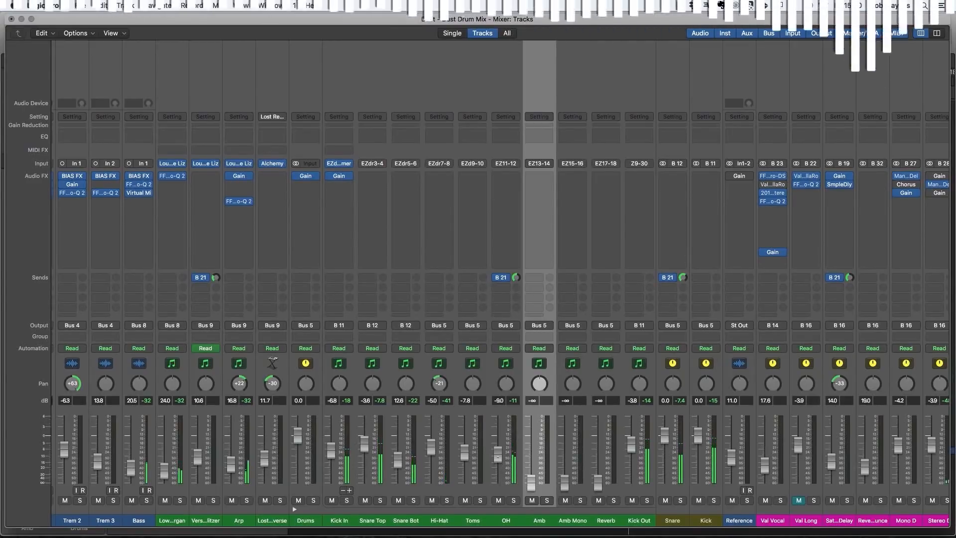
left_click_drag(498, 459, 499, 457)
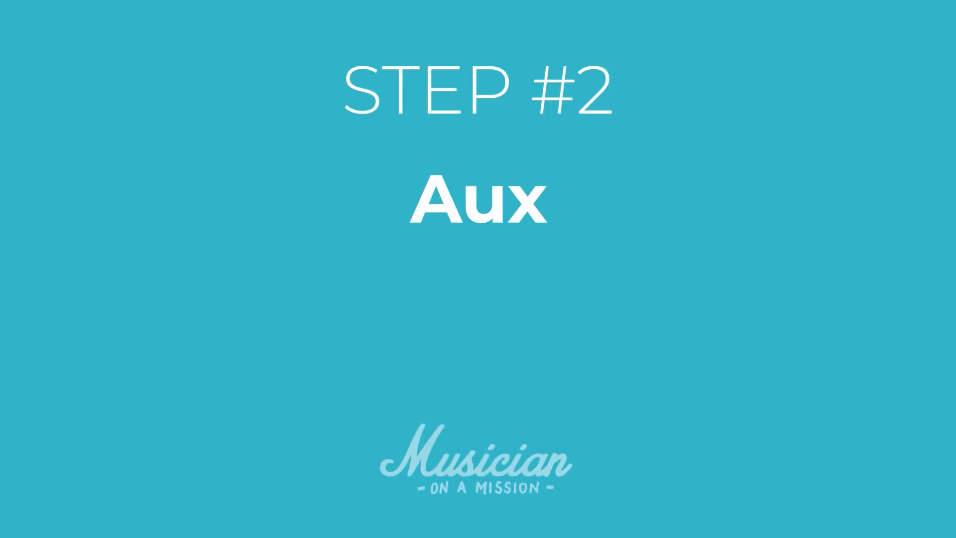
Step: Select the Drums bus channel and play the mix, lowering the Snare aux fader to about -1.3 dB
scroll(478, 299, "right", 5)
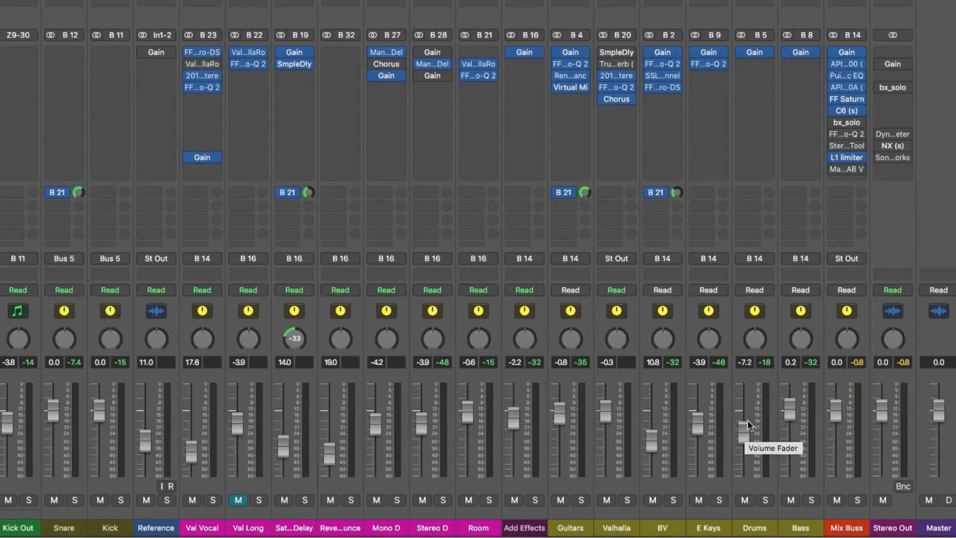
left_click(758, 383)
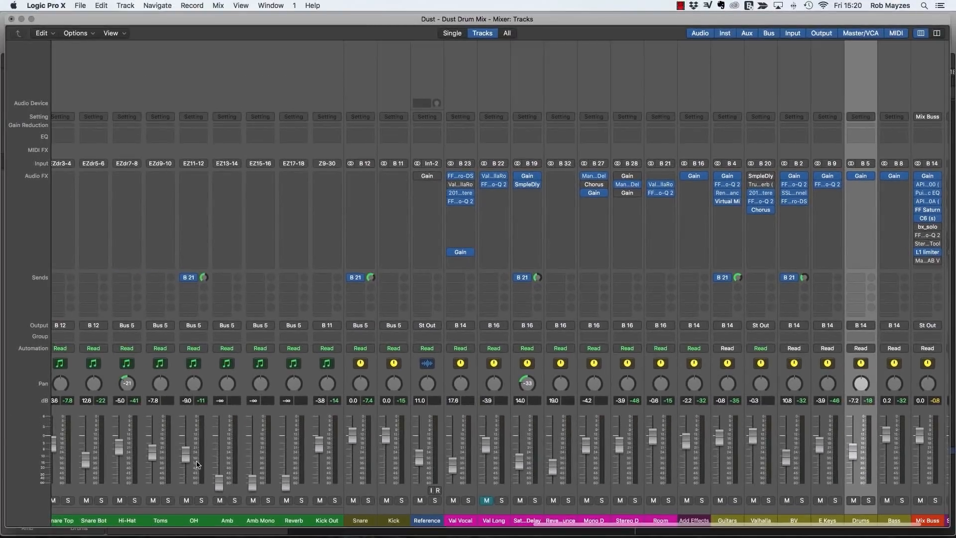
scroll(809, 427, "right", 3)
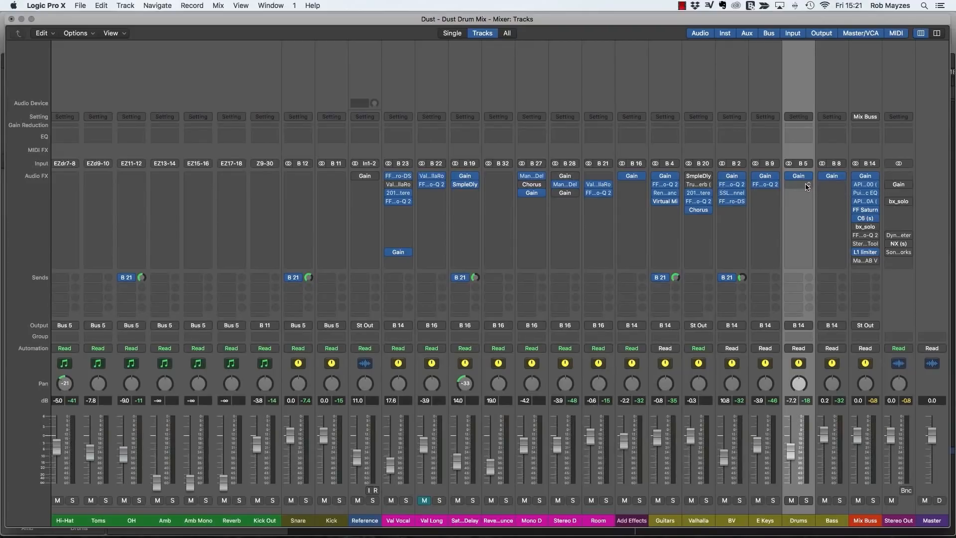
key("space")
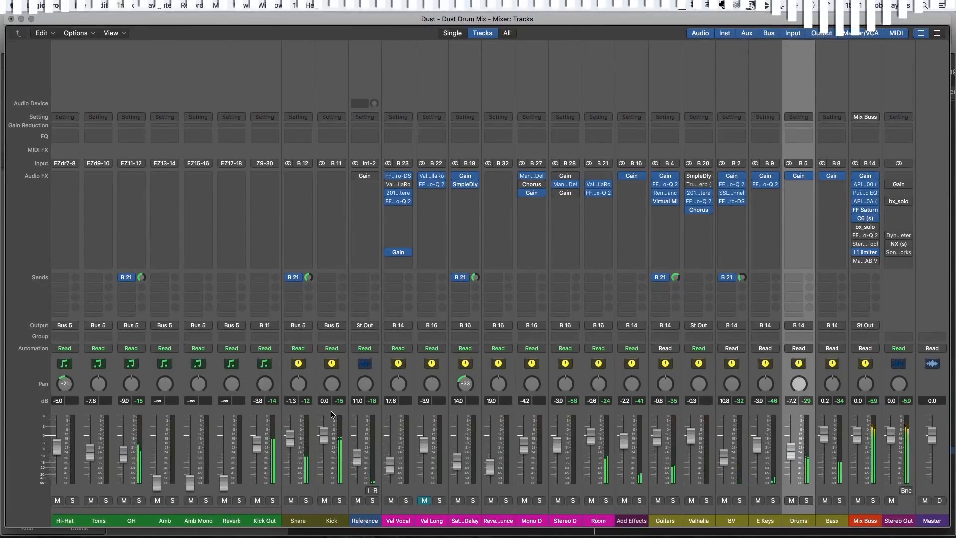
Step: Insert a stereo FabFilter Pro-Q 2 after the Gain plug-in on the Drums bus
left_click(797, 183)
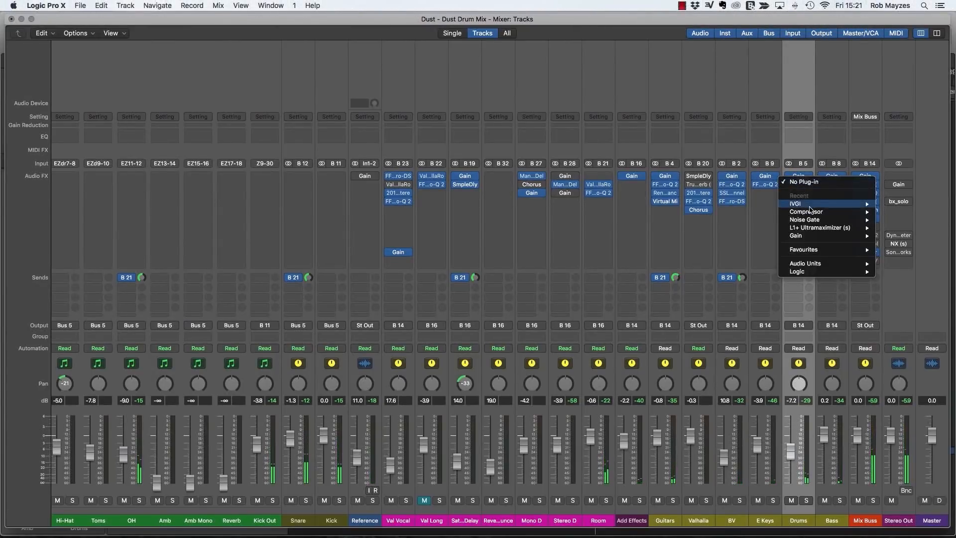
mouse_move(814, 253)
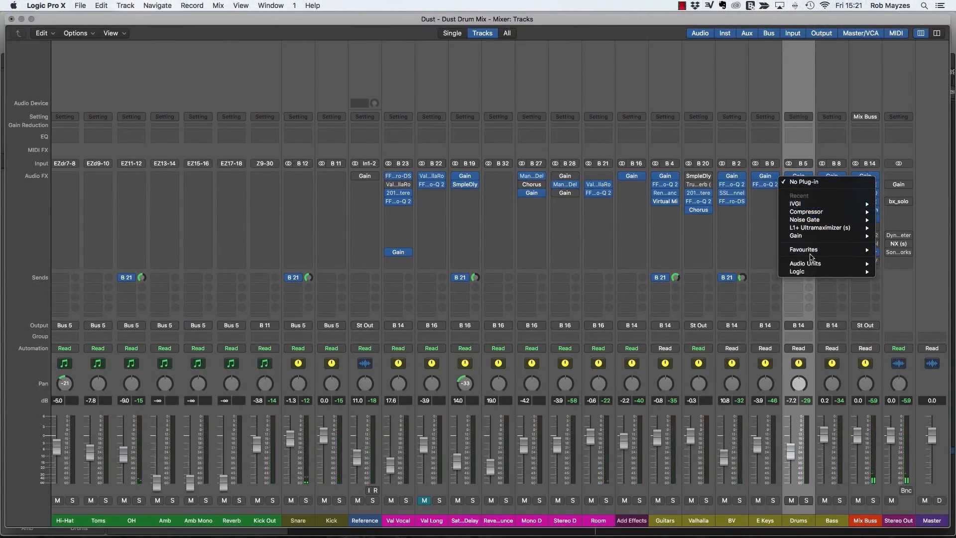
mouse_move(812, 273)
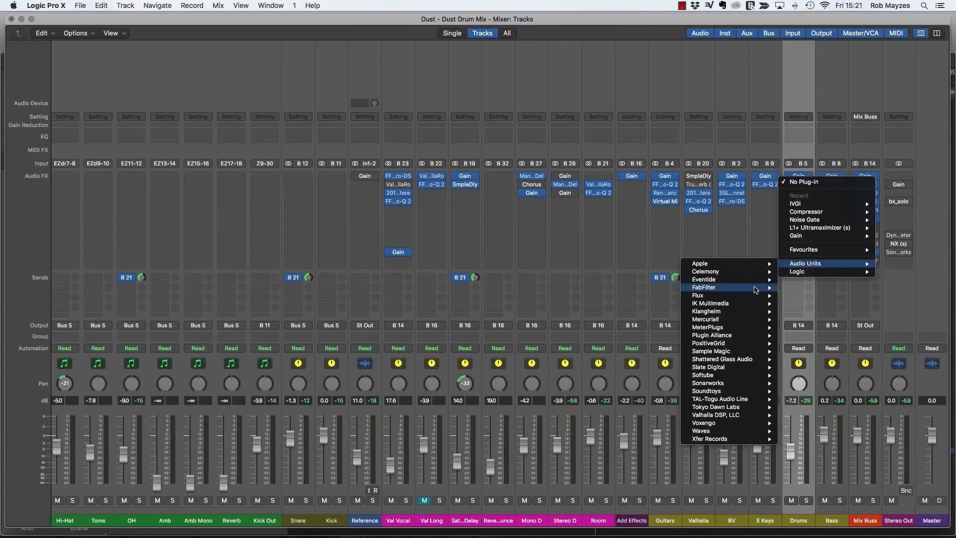
mouse_move(696, 288)
mouse_move(625, 313)
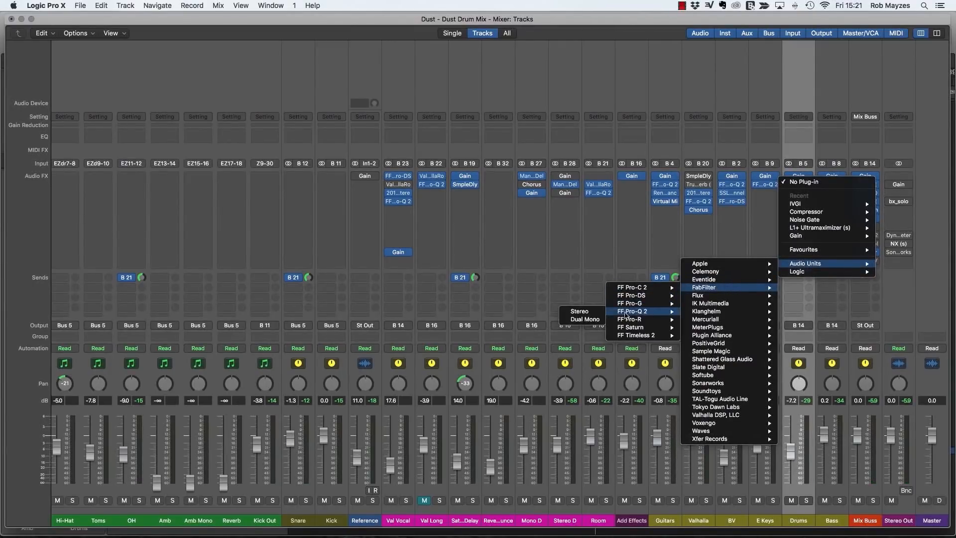
left_click(589, 312)
Step: Reposition the Pro-Q 2 window and, during playback, add a gentle bell cut of about 1.5 dB near 200 Hz
left_click_drag(270, 58, 524, 99)
key("space")
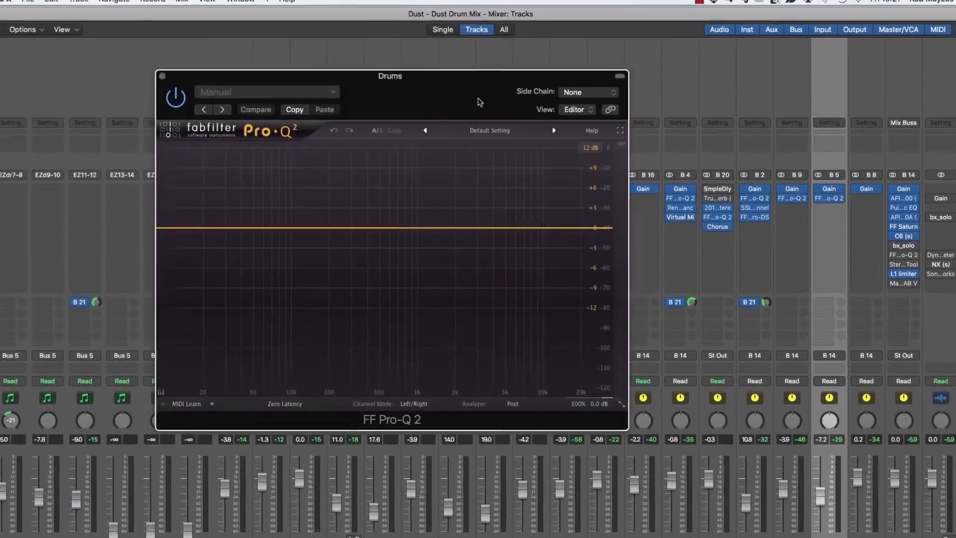
left_click_drag(361, 277, 402, 289)
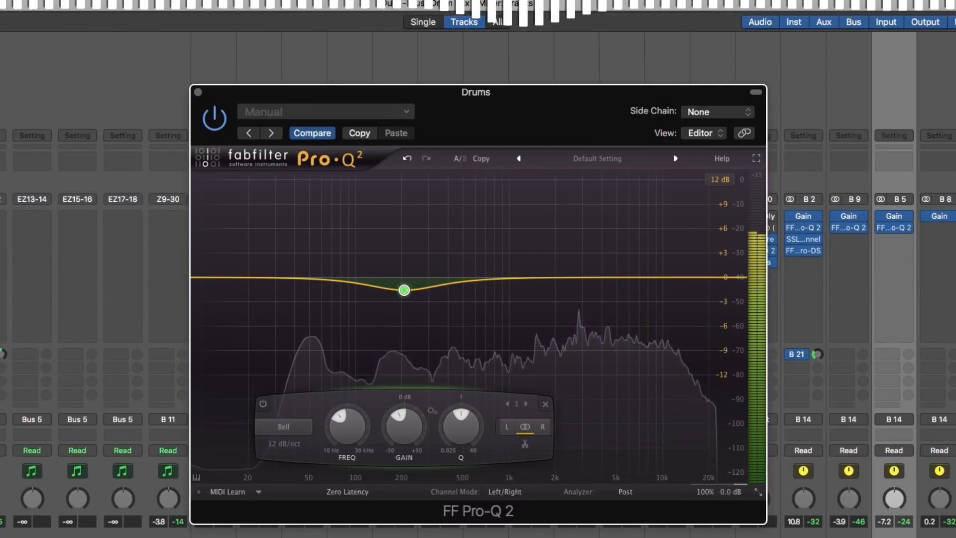
Step: Compare the Drums bus sound with the Pro-Q 2 bypassed and active, leaving it enabled with the mix playing
left_click(263, 123)
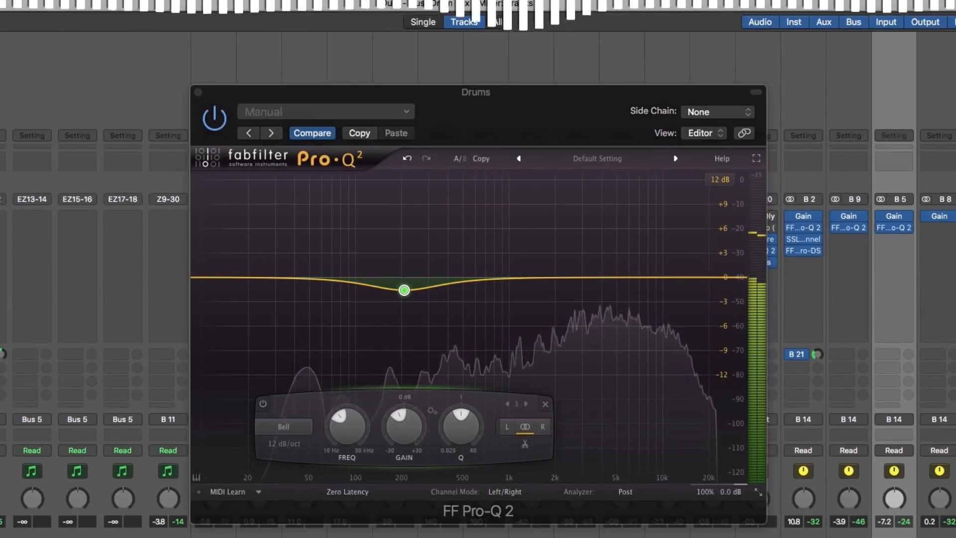
left_click(215, 119)
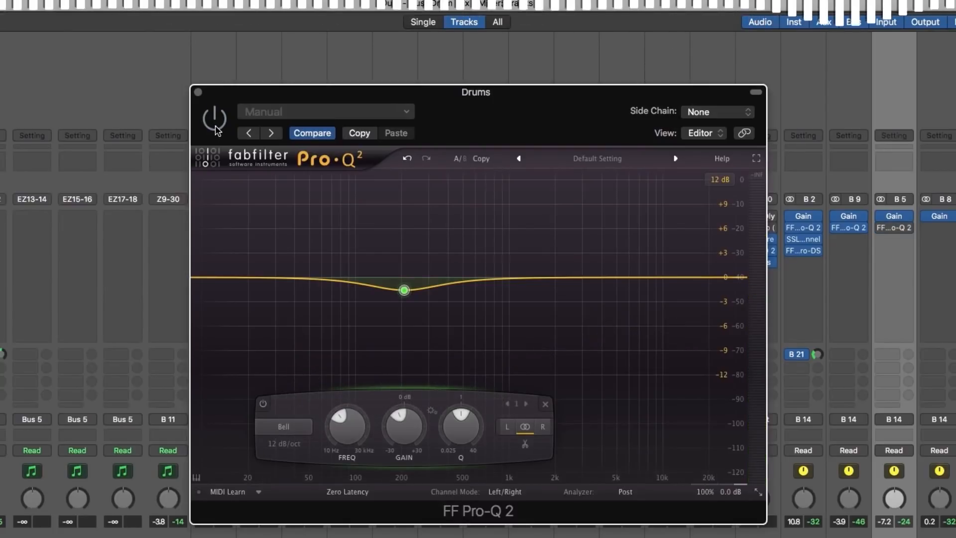
left_click(216, 129)
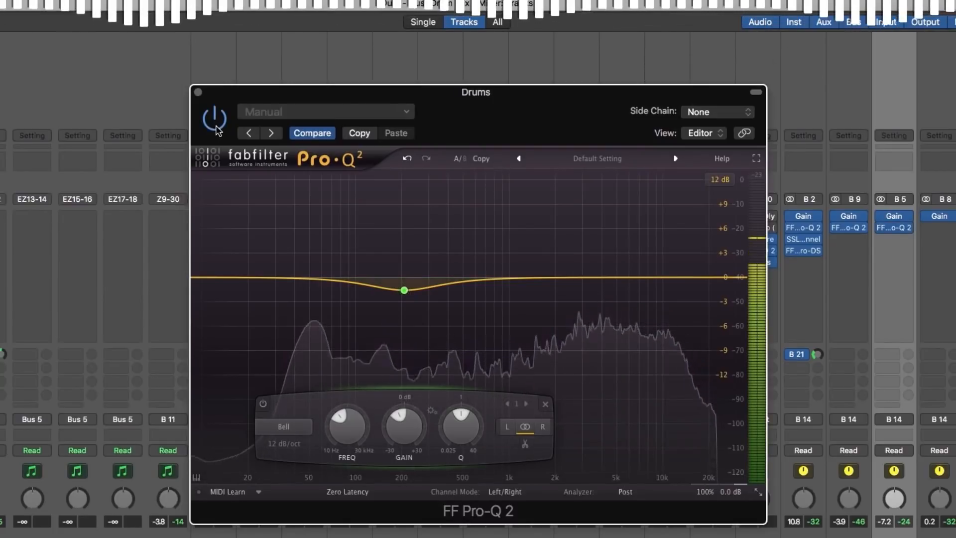
key("space")
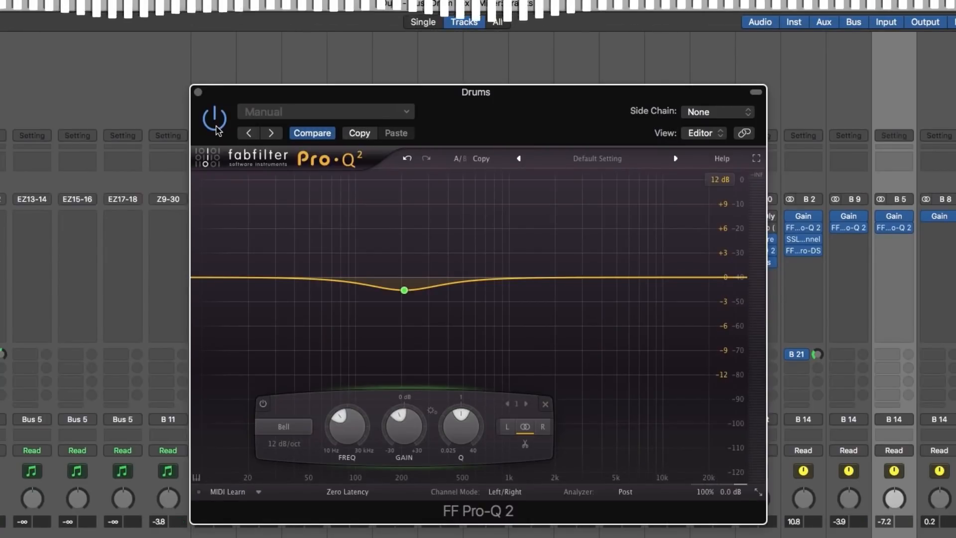
key("space")
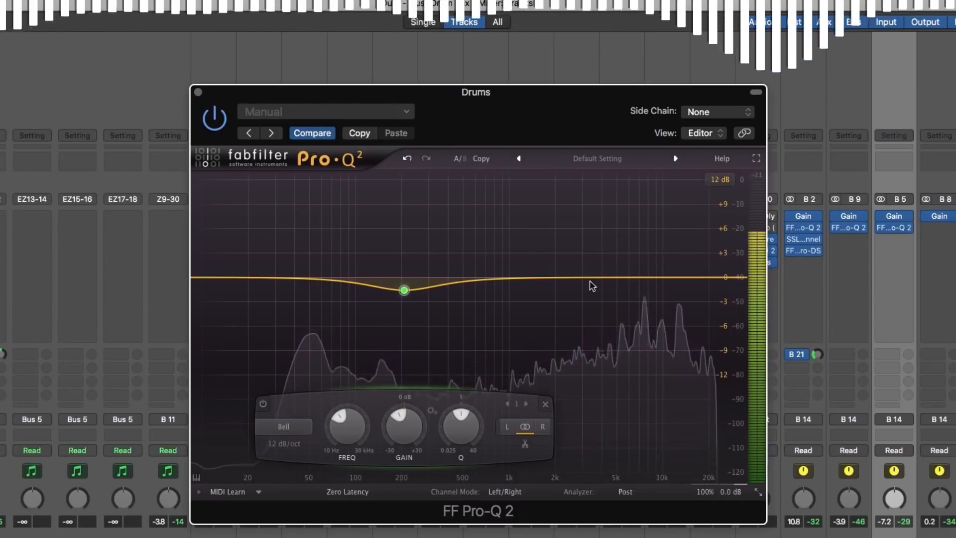
Step: Add a high shelf band to the Drums bus Pro-Q 2, boosting about 1.2 dB near 8.8 kHz
key("space")
left_click(578, 331)
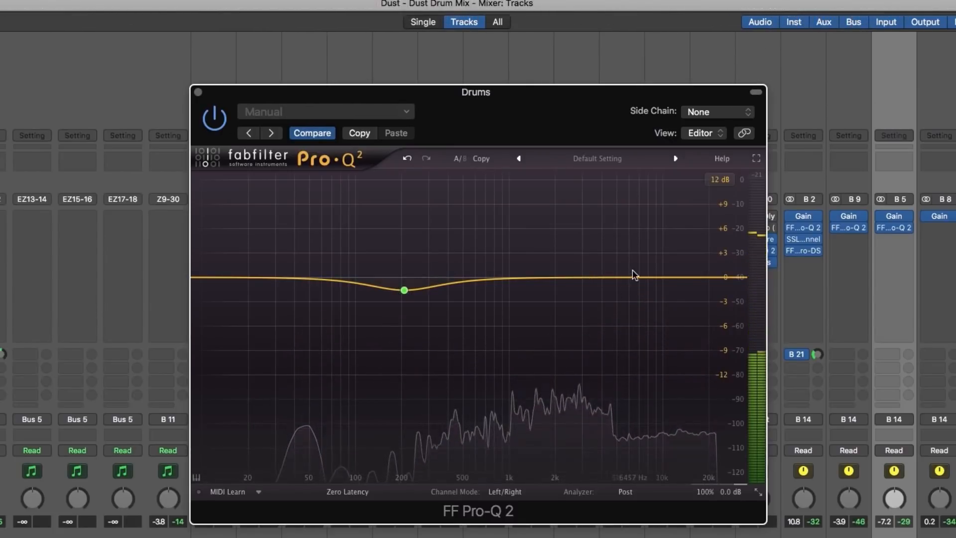
left_click(634, 277)
left_click(462, 427)
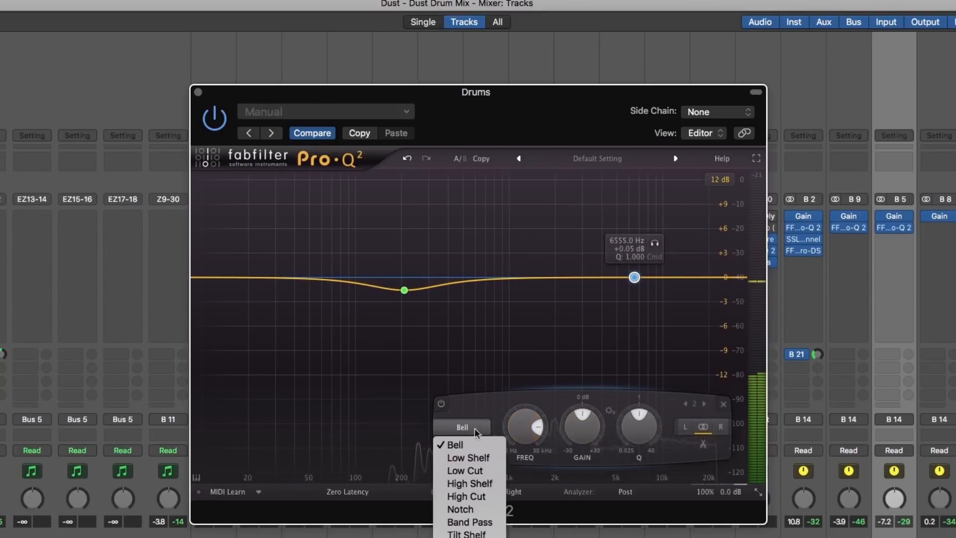
left_click(484, 488)
left_click_drag(635, 278, 653, 271)
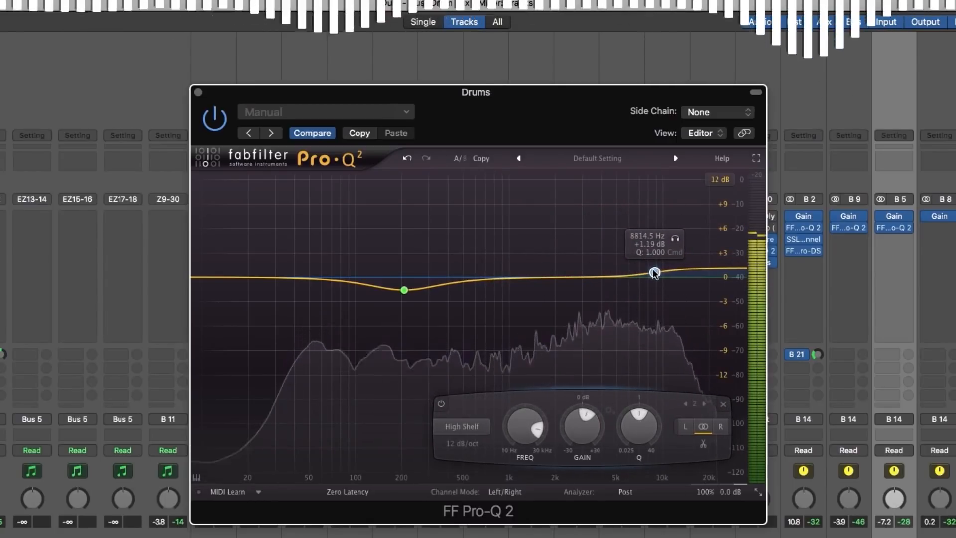
Step: Compare the drums with the high shelf band bypassed and active during playback, leaving the band enabled
left_click(441, 404)
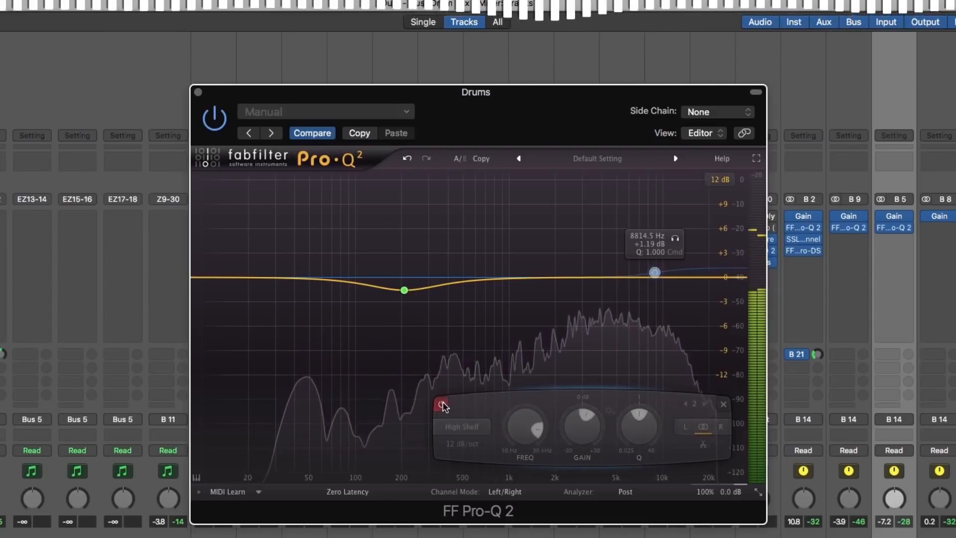
left_click(442, 404)
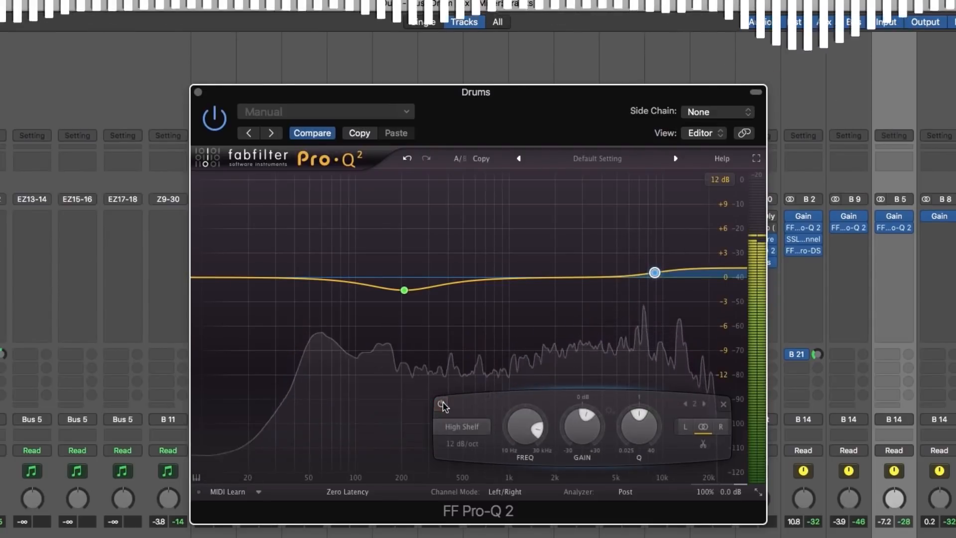
key("space")
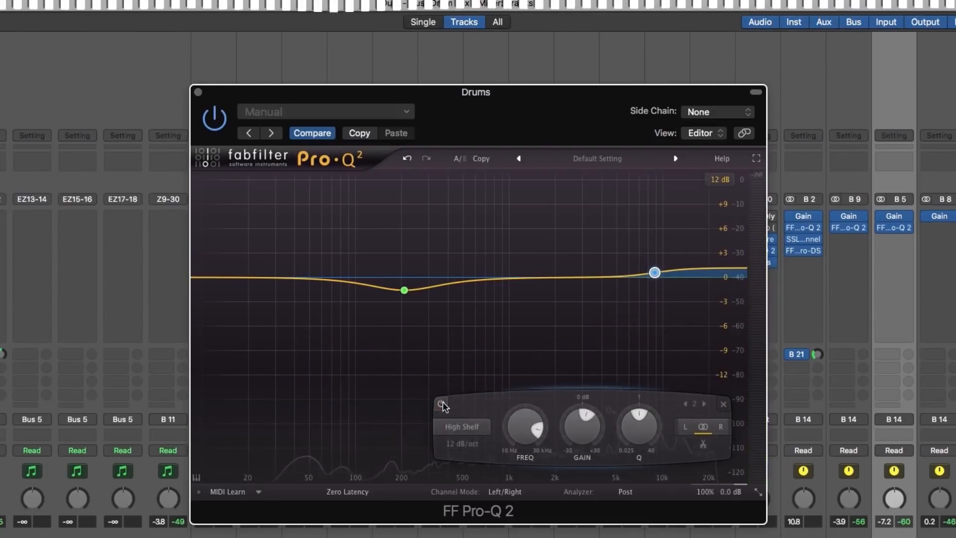
key("space")
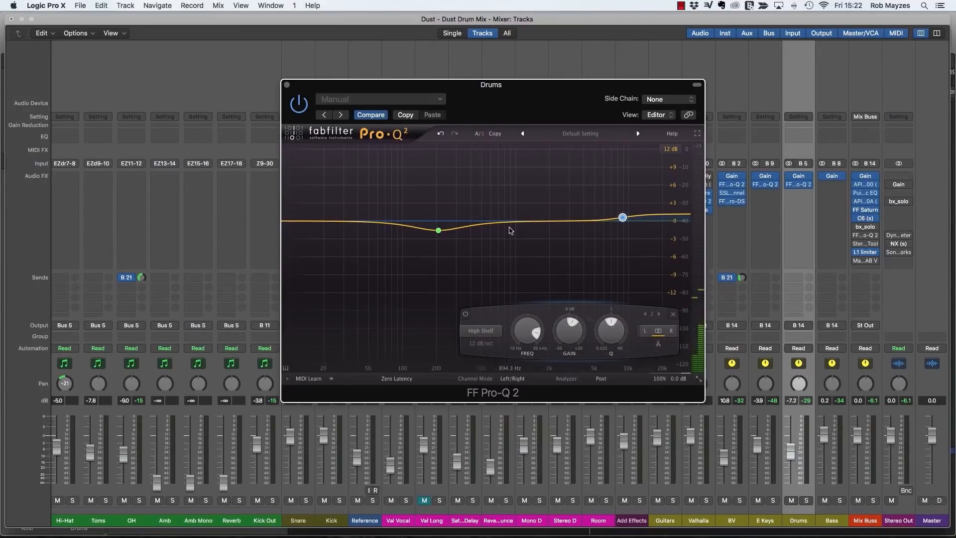
Step: Close the Pro-Q 2 window, insert Slate Digital's Virtual Mix Rack after it on the Drums bus and centre the rack window
left_click(287, 87)
left_click(799, 193)
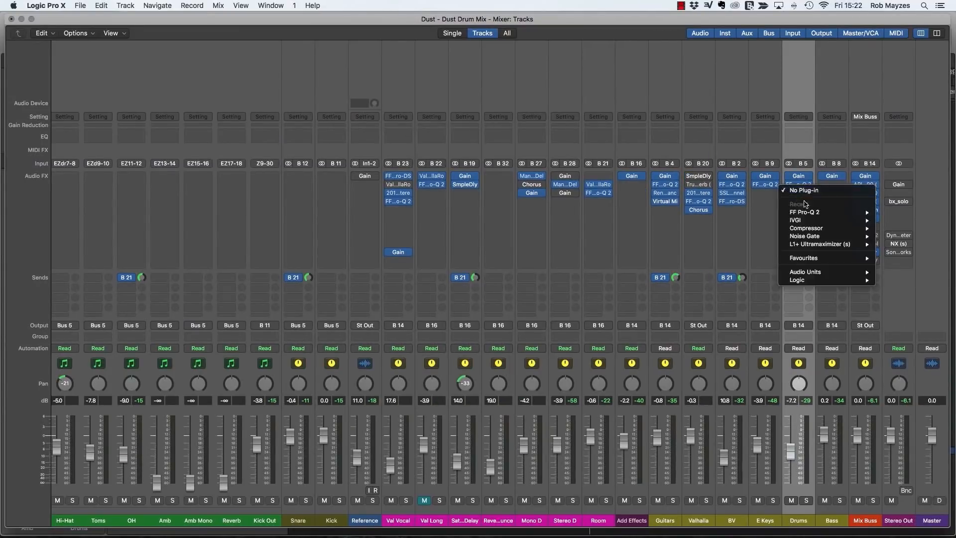
mouse_move(817, 272)
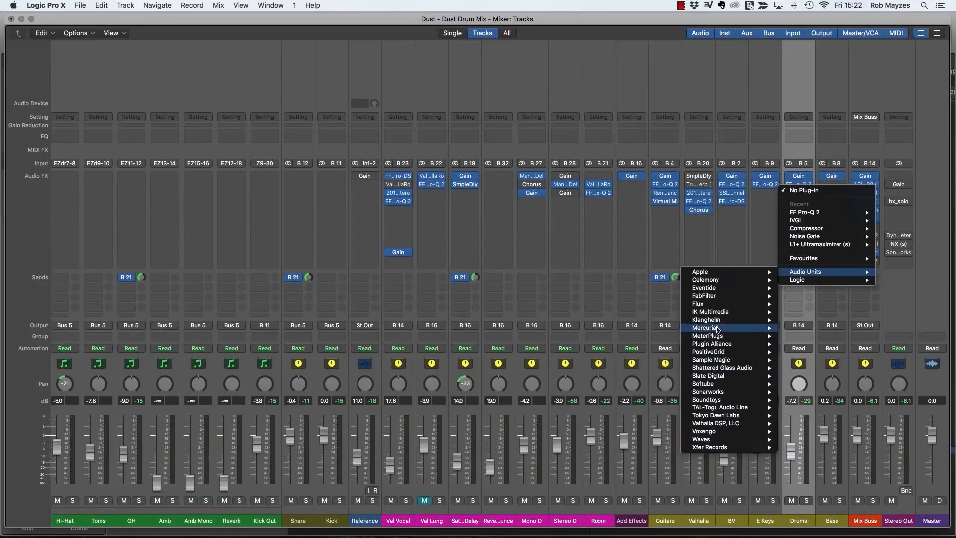
mouse_move(715, 323)
mouse_move(727, 376)
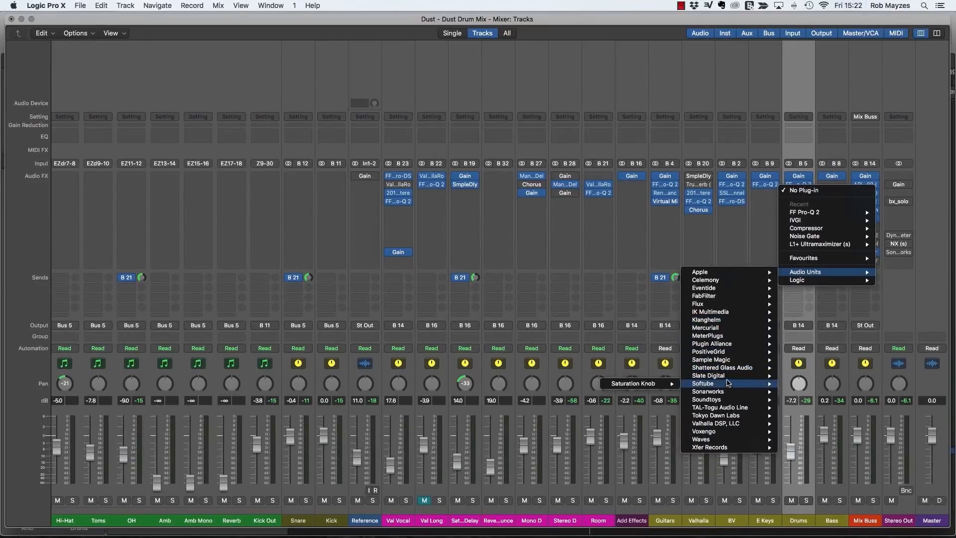
mouse_move(648, 376)
left_click(596, 377)
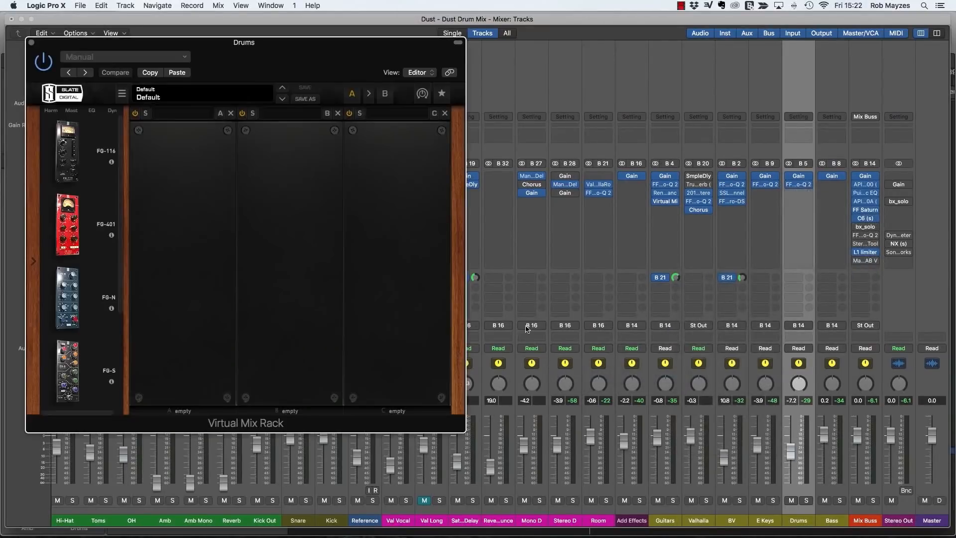
left_click_drag(320, 58, 546, 79)
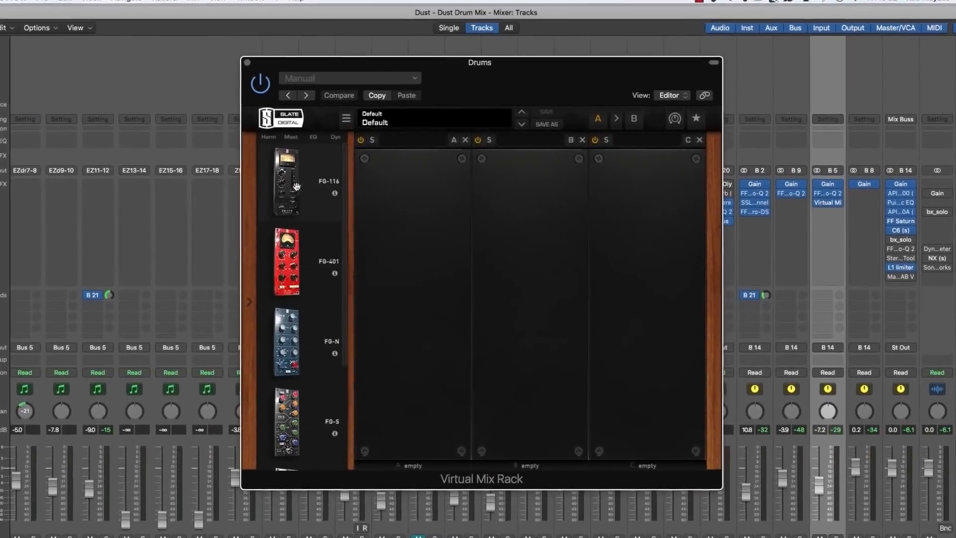
Step: Load the FG-116 FET compressor into the first rack slot with the mix fully wet and the ratio at 12
left_click_drag(291, 174, 402, 202)
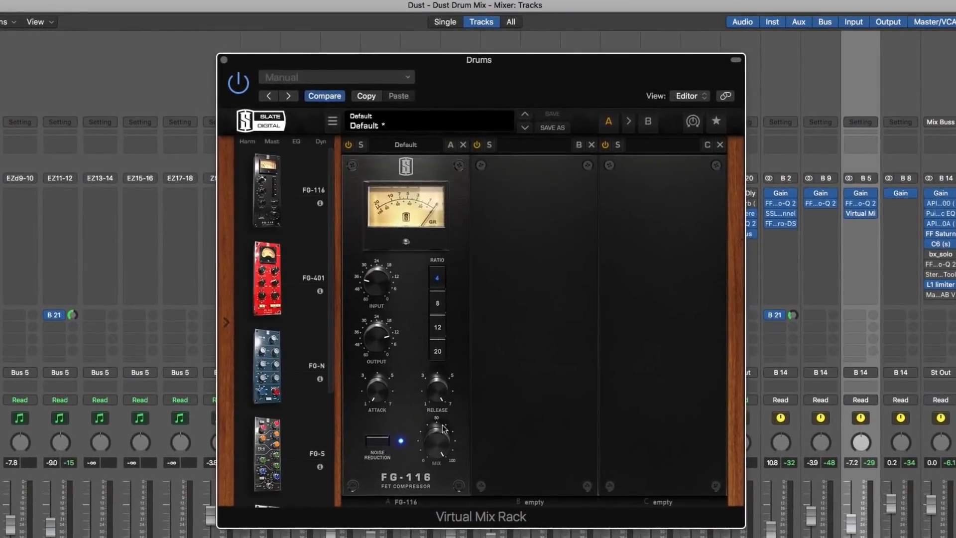
mouse_move(442, 440)
left_click_drag(435, 442, 436, 508)
left_click_drag(436, 465, 437, 450)
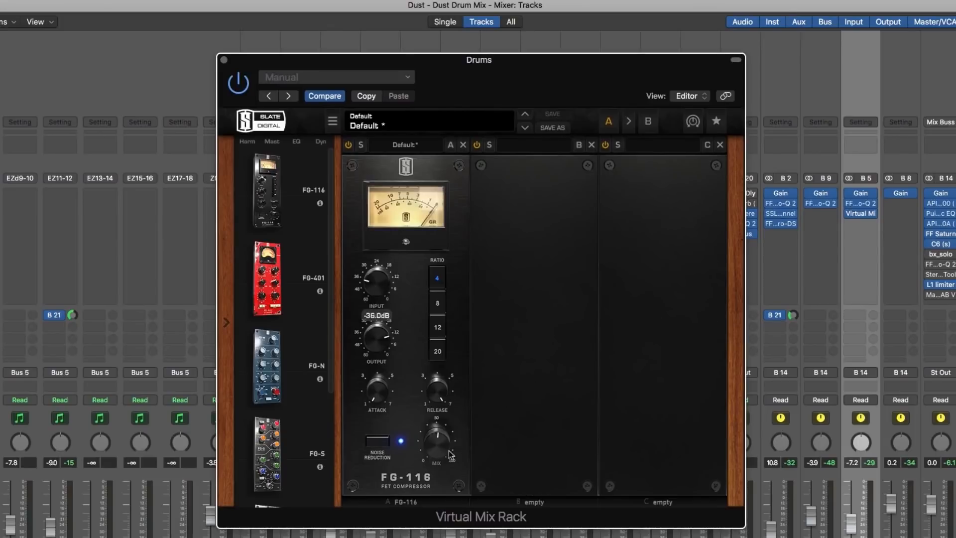
left_click_drag(474, 428, 458, 533)
left_click_drag(435, 441, 433, 423)
left_click(440, 328)
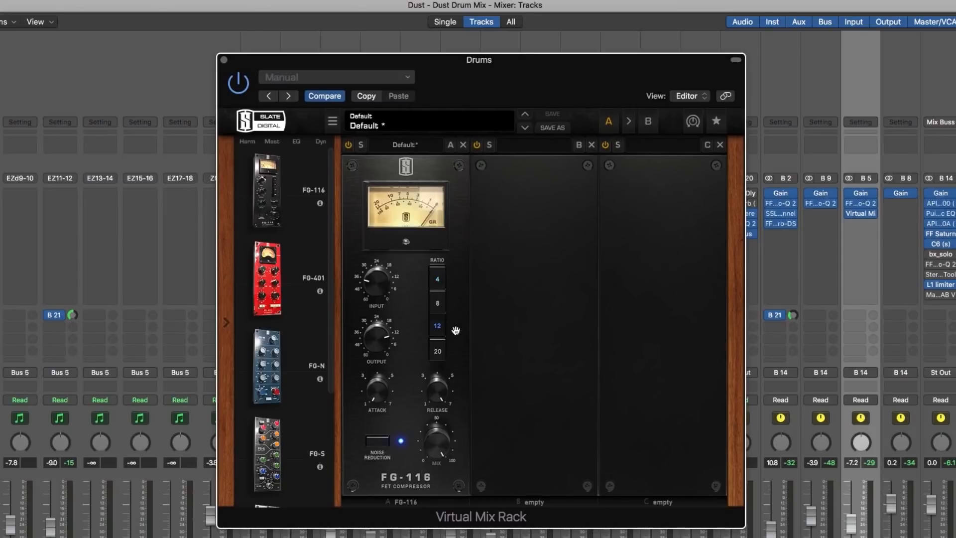
Step: Set the FG-116 attack to about 3.9 and the release to mid-range, keeping the mix at 100%
left_click_drag(402, 386, 387, 358)
left_click_drag(436, 383, 437, 371)
left_click_drag(377, 399, 375, 387)
left_click_drag(440, 444, 440, 485)
Step: Play the mix and drive the FG-116 input to about -11 dB, lowering the output to about -25.4 dB
left_click_drag(393, 280, 378, 232)
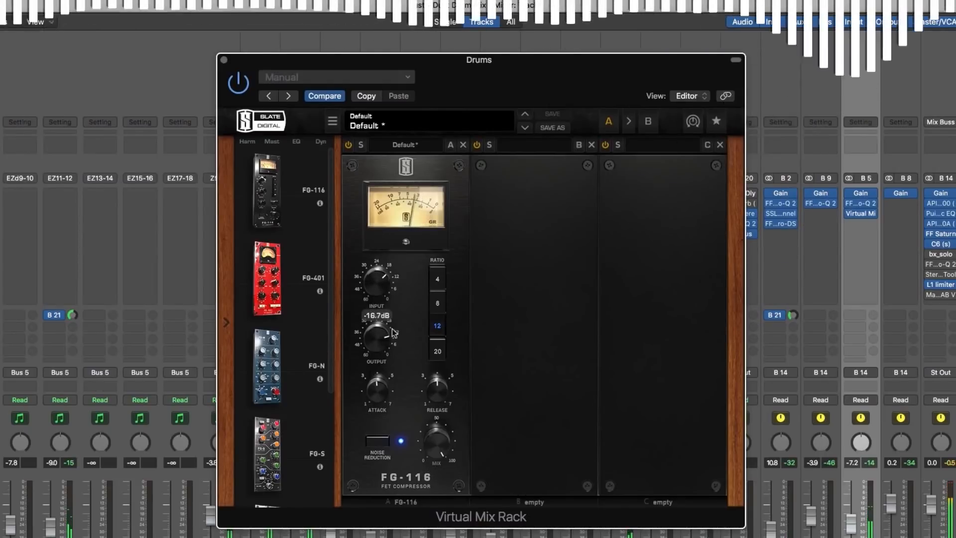
left_click_drag(390, 334, 382, 387)
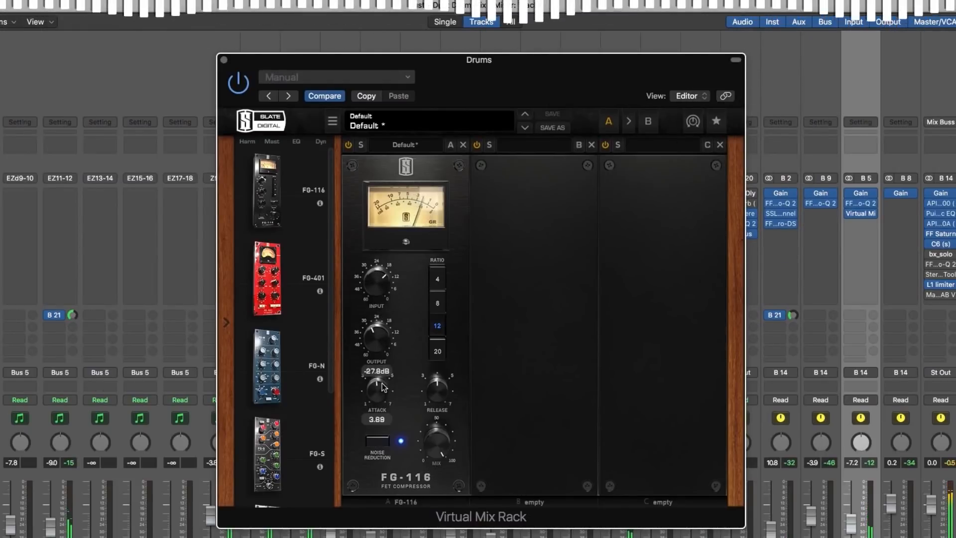
mouse_move(379, 286)
left_mouse_down()
mouse_move(376, 268)
mouse_move(377, 276)
left_mouse_up()
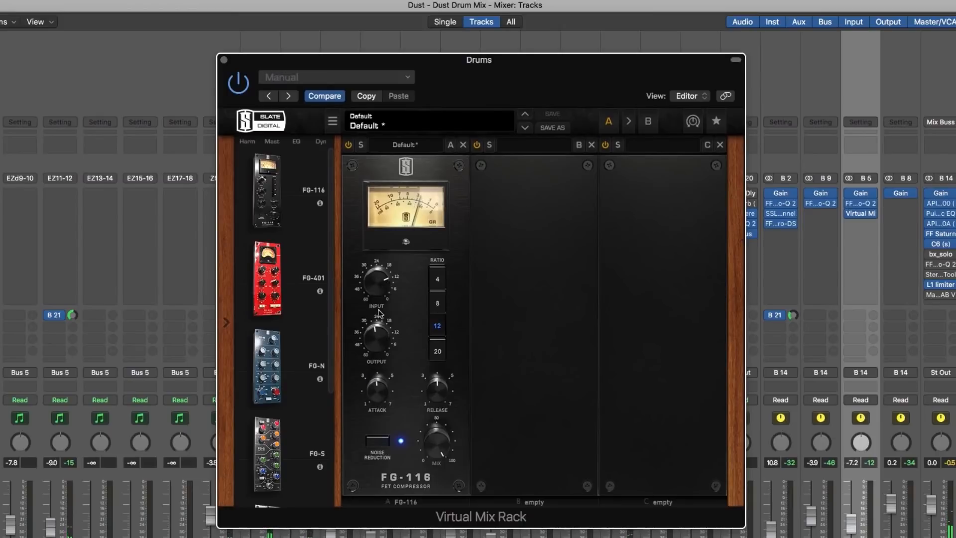
left_click_drag(446, 441, 441, 437)
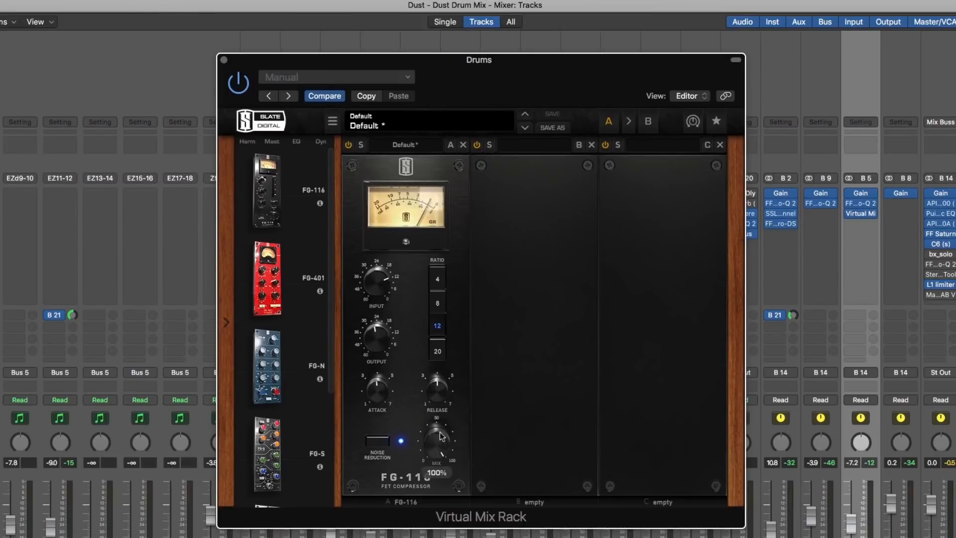
mouse_move(379, 281)
left_mouse_down()
mouse_move(379, 270)
mouse_move(378, 284)
left_mouse_up()
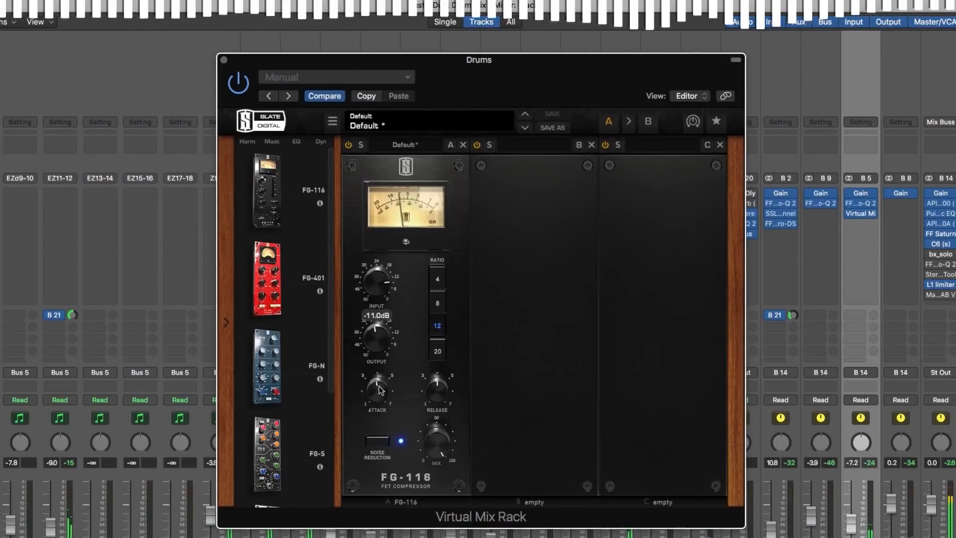
Step: Sweep the FG-116 attack and release between extremes during playback, settling on an attack of 2.97 and a release of 5.74
left_click_drag(381, 391, 390, 294)
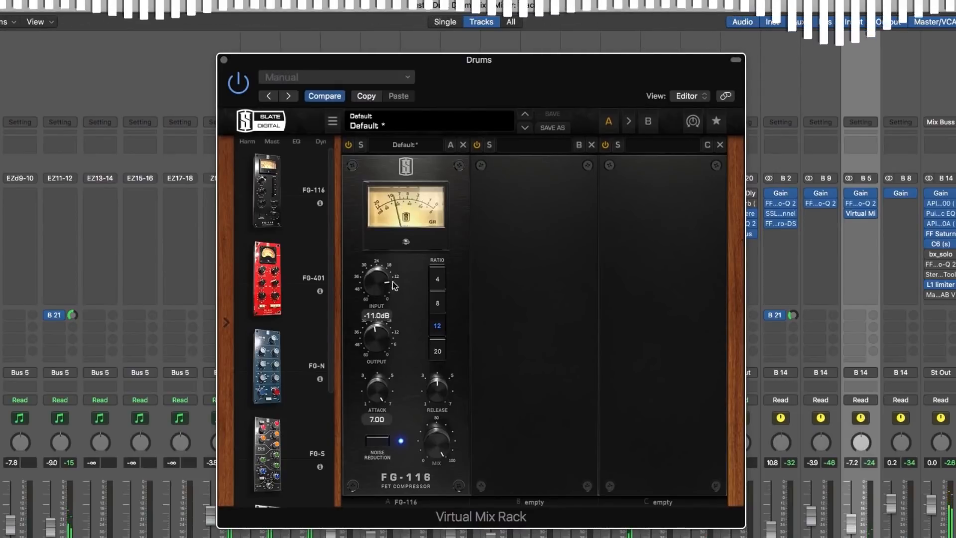
left_click_drag(378, 391, 398, 477)
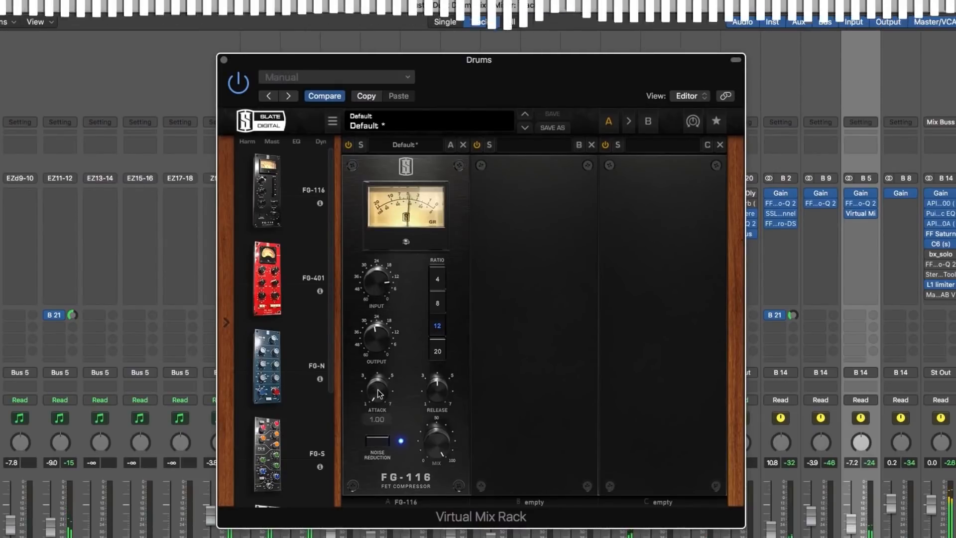
left_click_drag(378, 390, 377, 343)
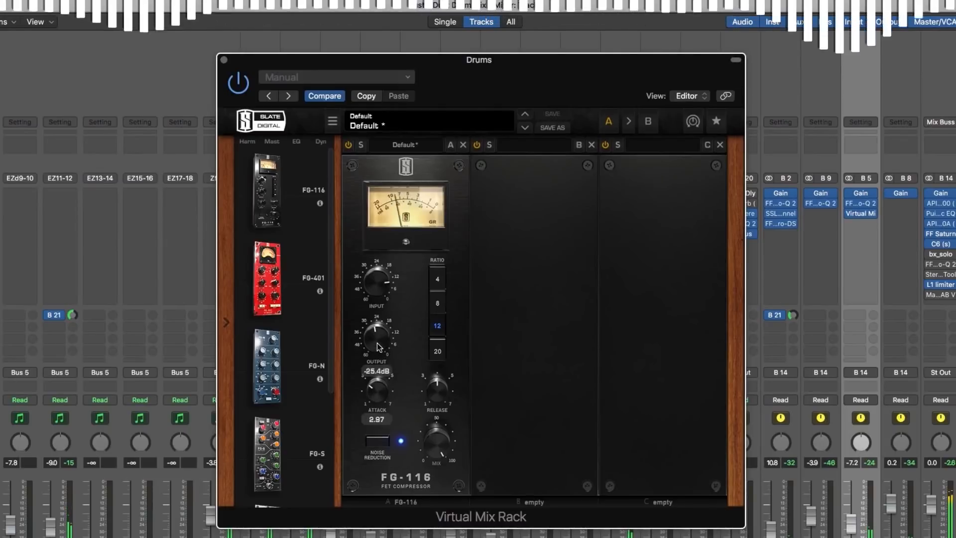
left_click_drag(437, 391, 438, 258)
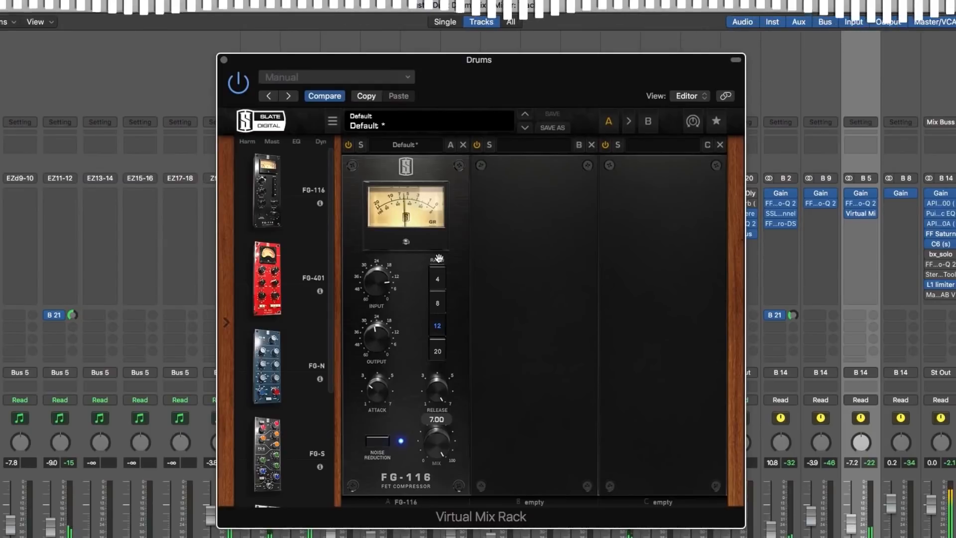
left_click_drag(439, 258, 437, 356)
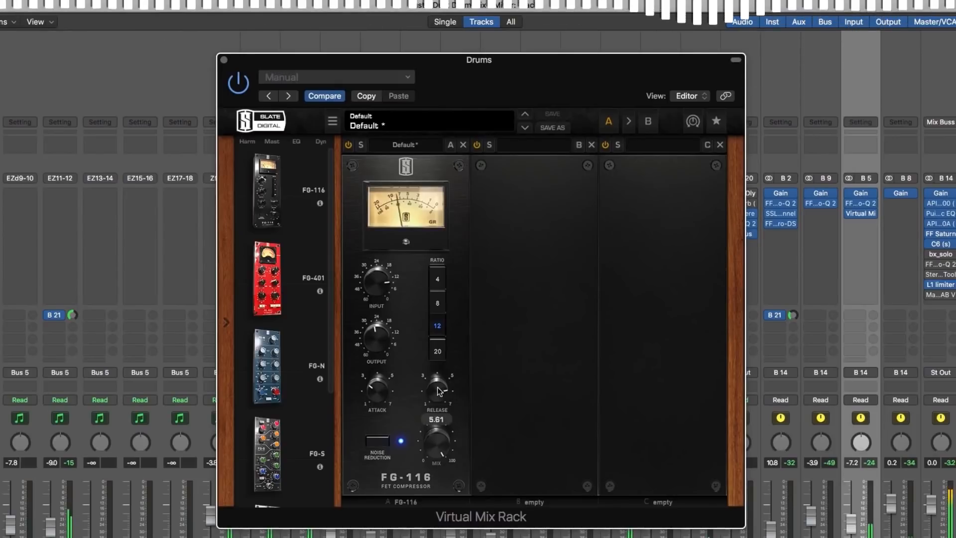
mouse_move(438, 391)
left_mouse_down()
mouse_move(441, 511)
mouse_move(452, 402)
left_mouse_up()
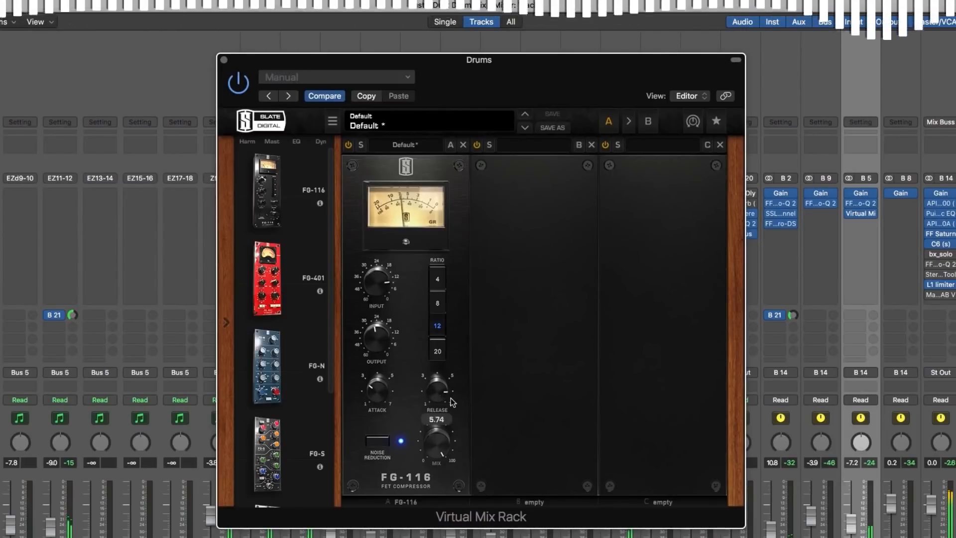
Step: Audition the FG-116 ratios of 4, 8, 12 and 20 during playback and leave the ratio at 20
left_click(438, 350)
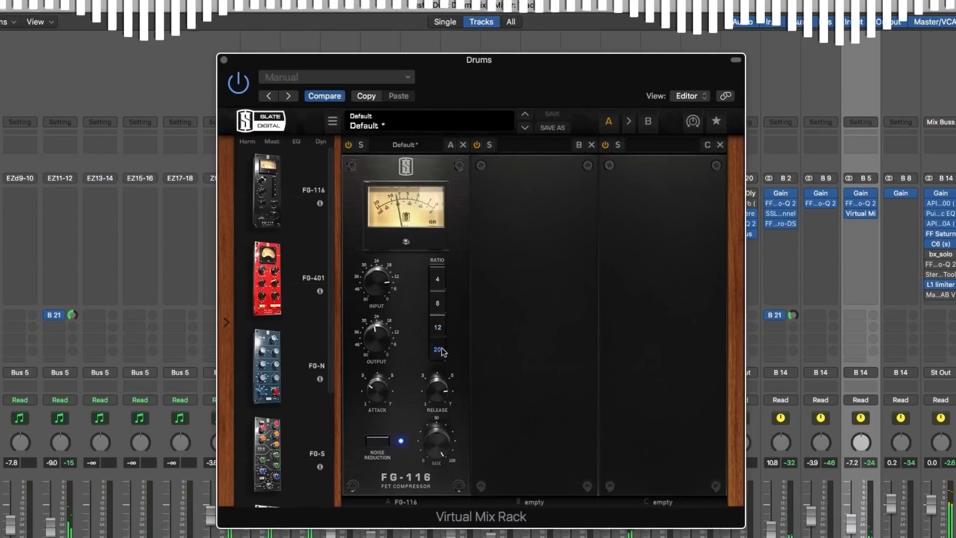
left_click(441, 280)
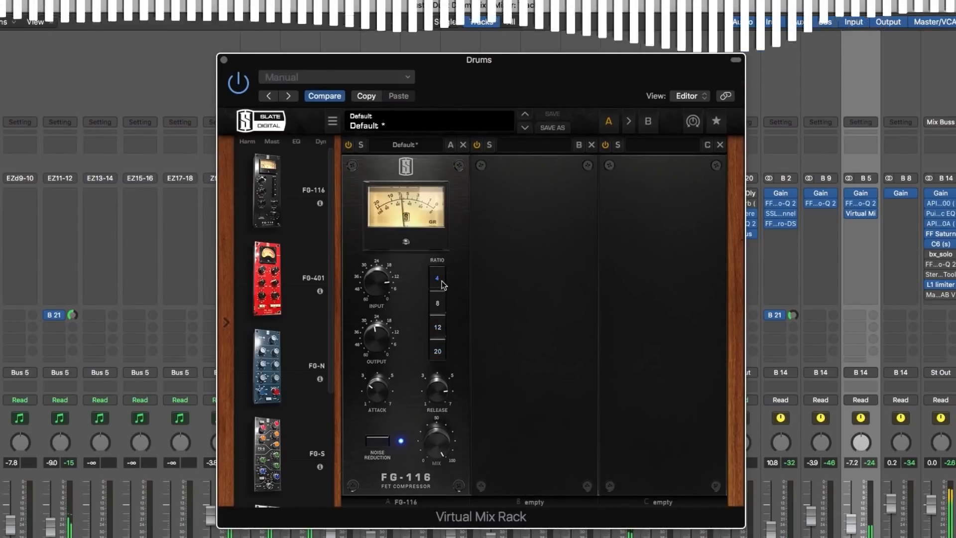
left_click(441, 302)
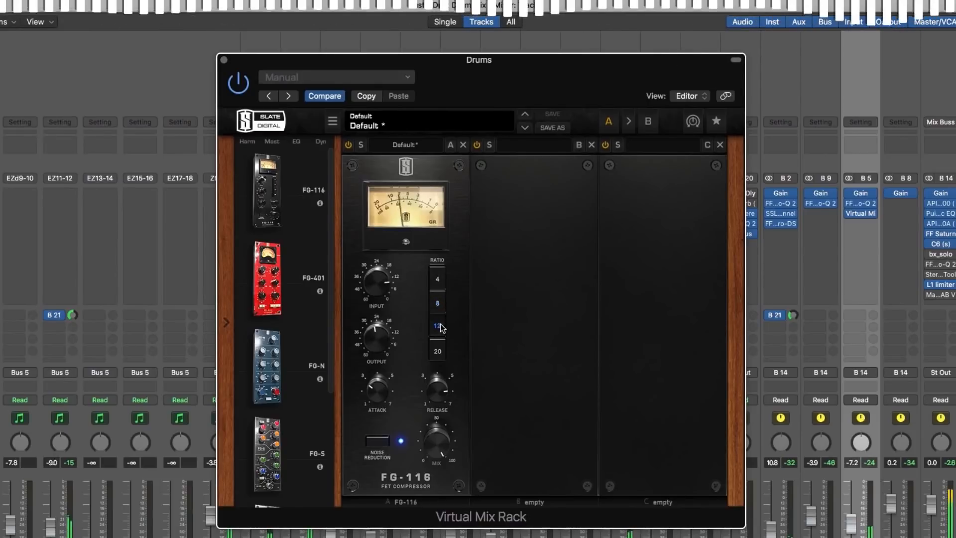
left_click(441, 327)
left_click(440, 306)
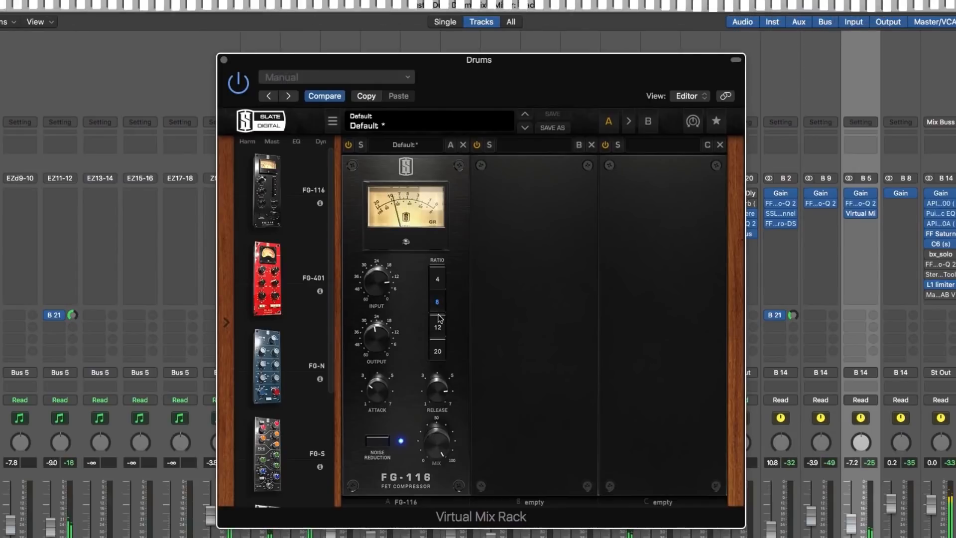
left_click(441, 349)
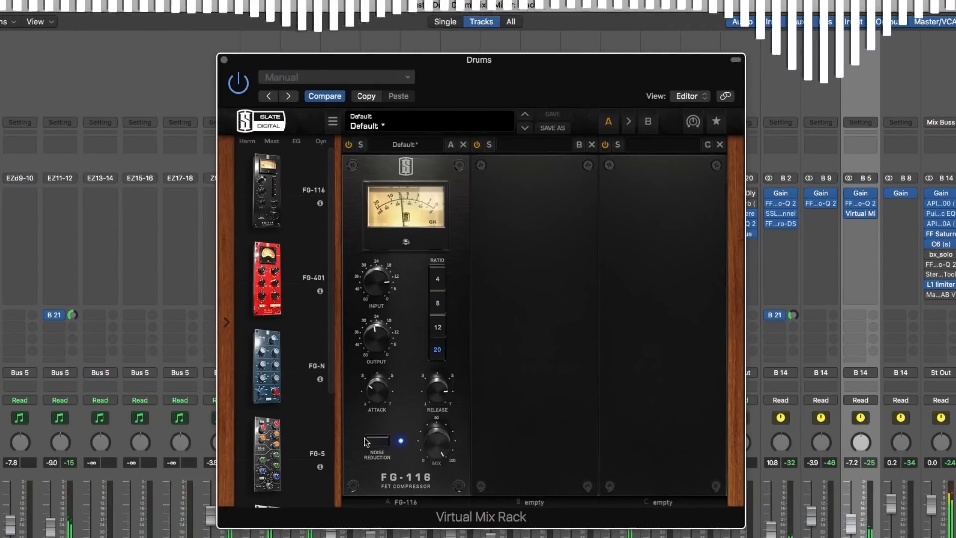
Step: Turn off the FG-116 noise reduction and bring the mix up from 0% to a parallel blend slightly below 50%
left_click_drag(447, 424, 438, 513)
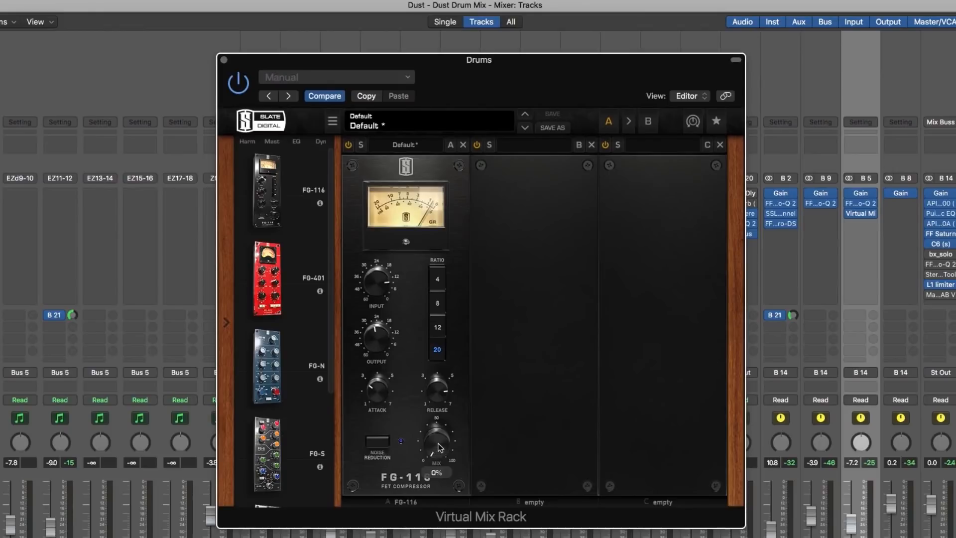
left_click_drag(434, 446, 437, 418)
left_click_drag(436, 369, 439, 397)
left_click_drag(438, 447, 432, 388)
mouse_move(435, 442)
left_mouse_down()
mouse_move(435, 431)
mouse_move(436, 441)
left_mouse_up()
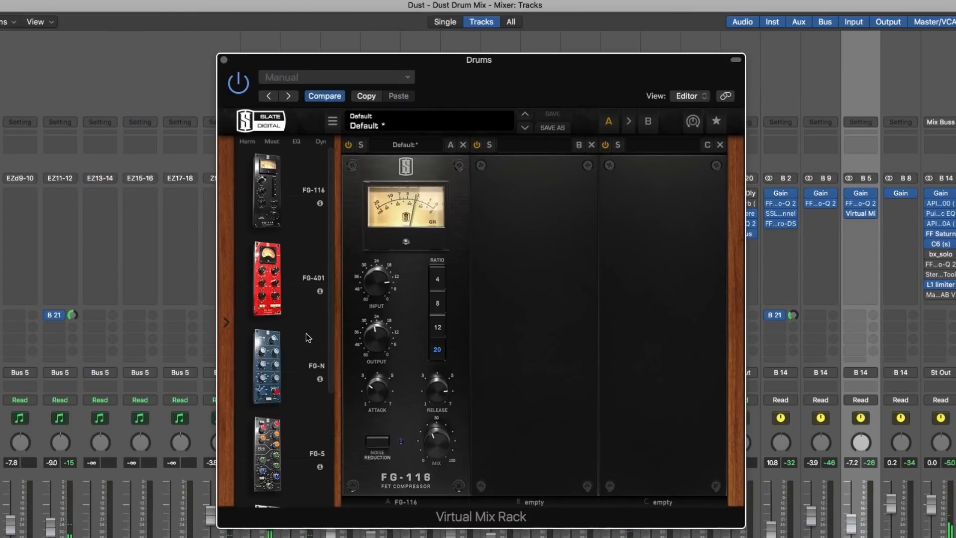
Step: Load the Trimmer module into the rack slot after the FG-116 and lower its trim to about -2.3 dB
scroll(306, 334, "down", 2)
scroll(305, 334, "down", 2)
left_click_drag(267, 460, 525, 389)
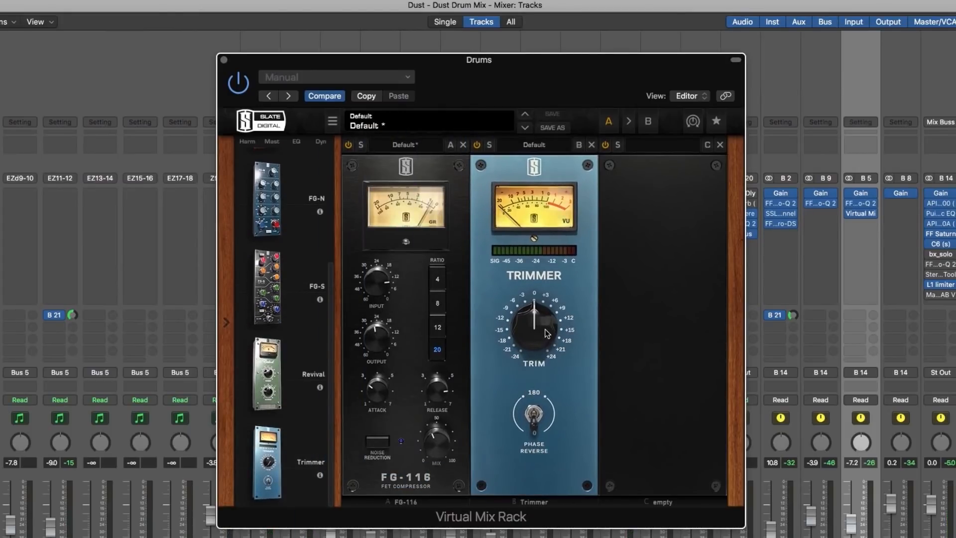
mouse_move(540, 326)
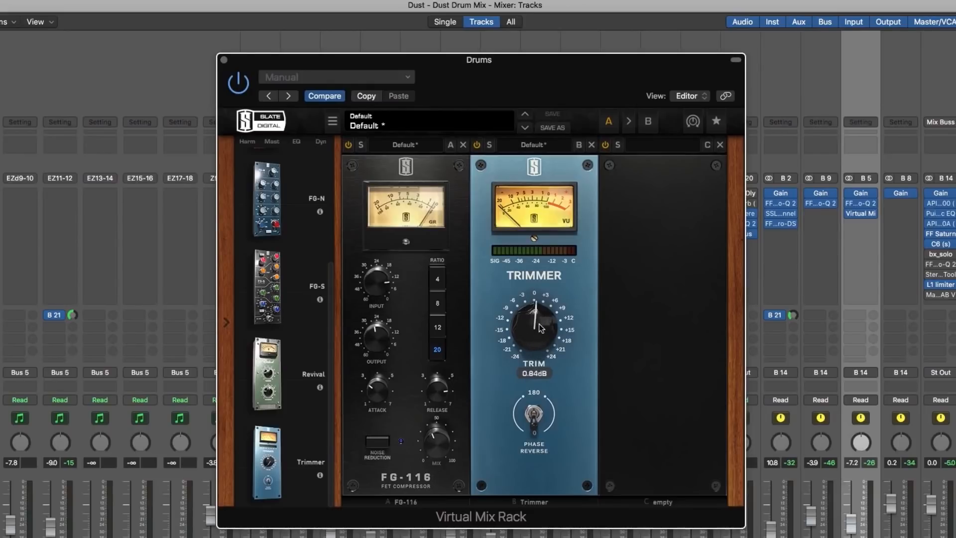
left_click_drag(539, 327, 538, 331)
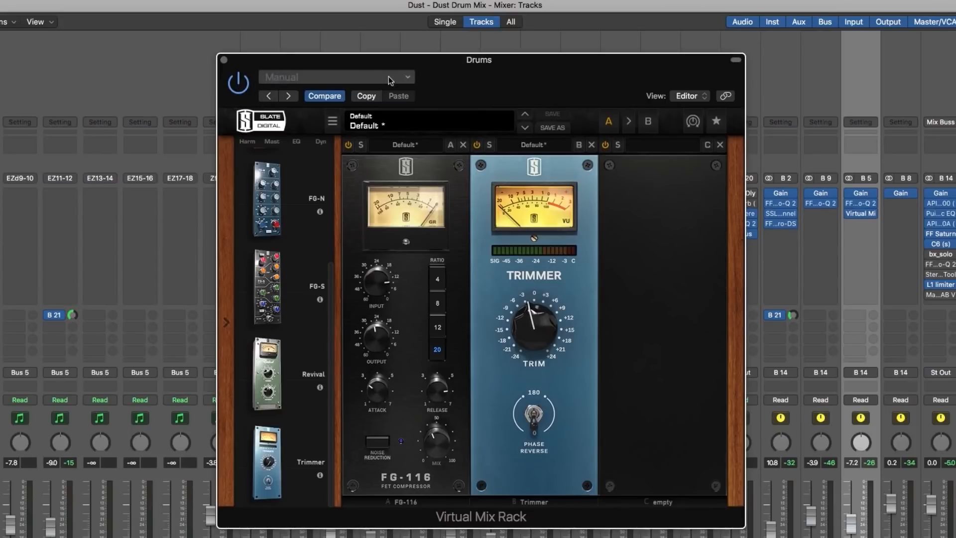
Step: Level-match the Virtual Mix Rack by comparing it bypassed and active during playback, set the trim to -3.15 dB, and close the plug-in
left_click(240, 85)
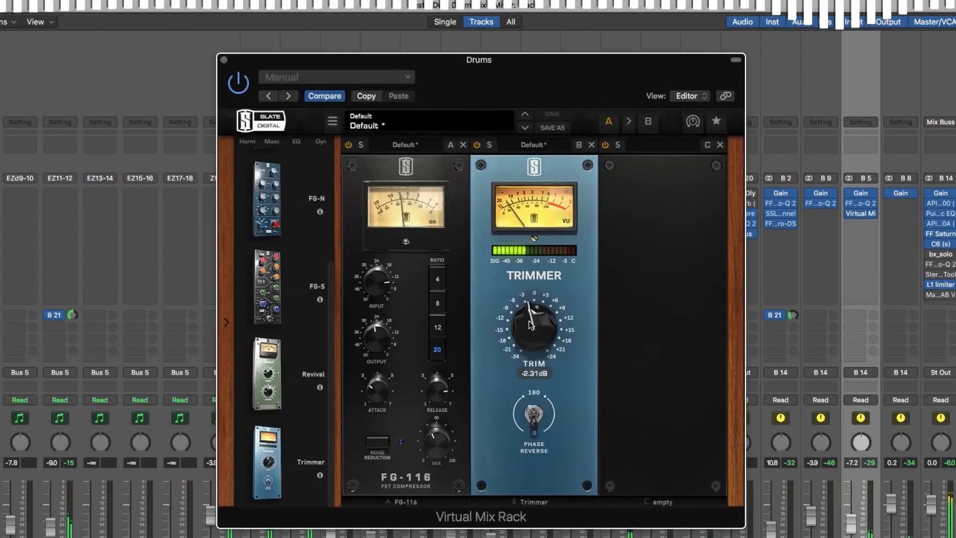
left_click(239, 85)
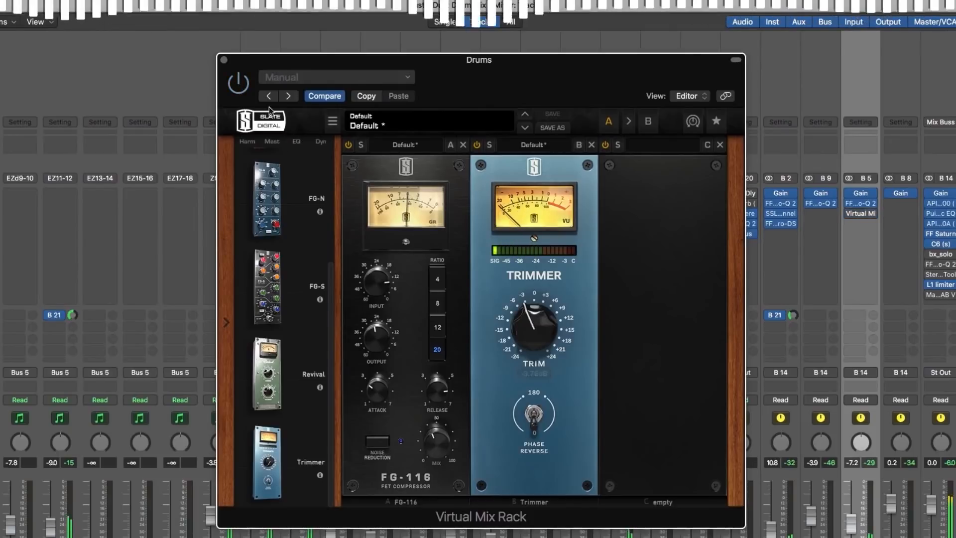
left_click_drag(548, 330, 548, 336)
left_click(246, 89)
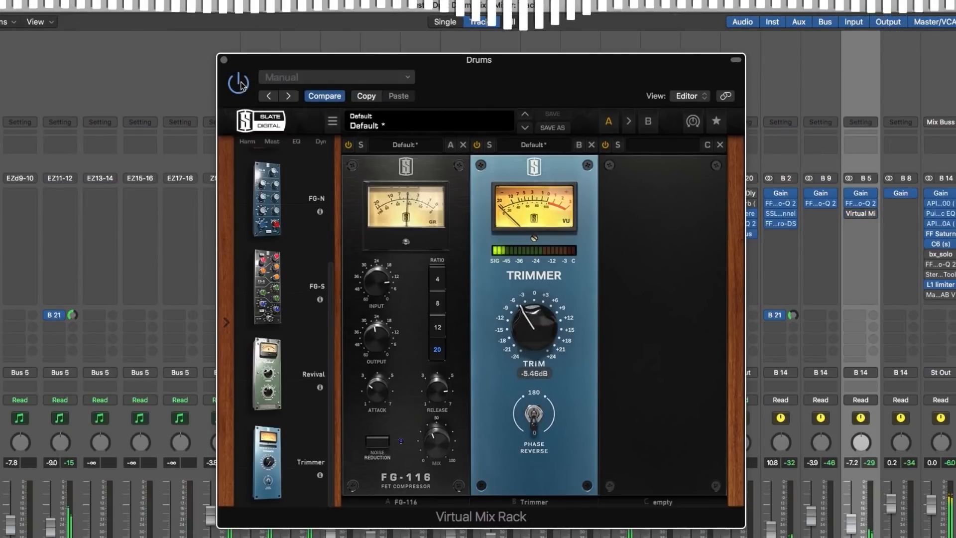
left_click_drag(516, 316, 527, 316)
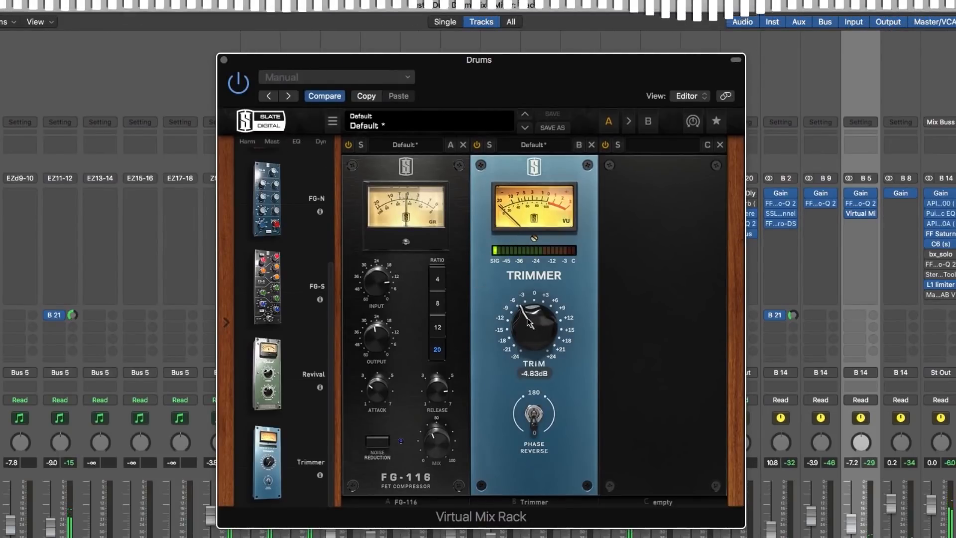
left_click(241, 87)
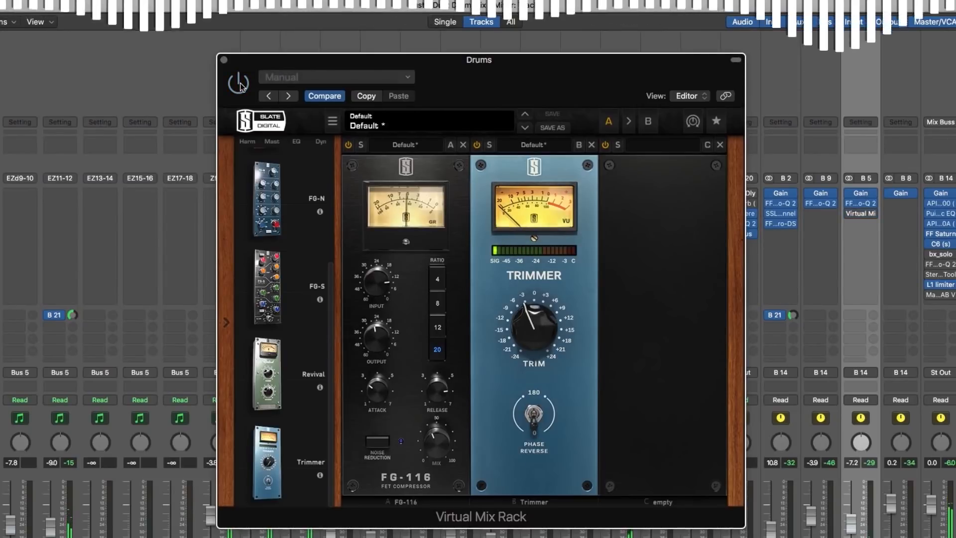
left_click(240, 86)
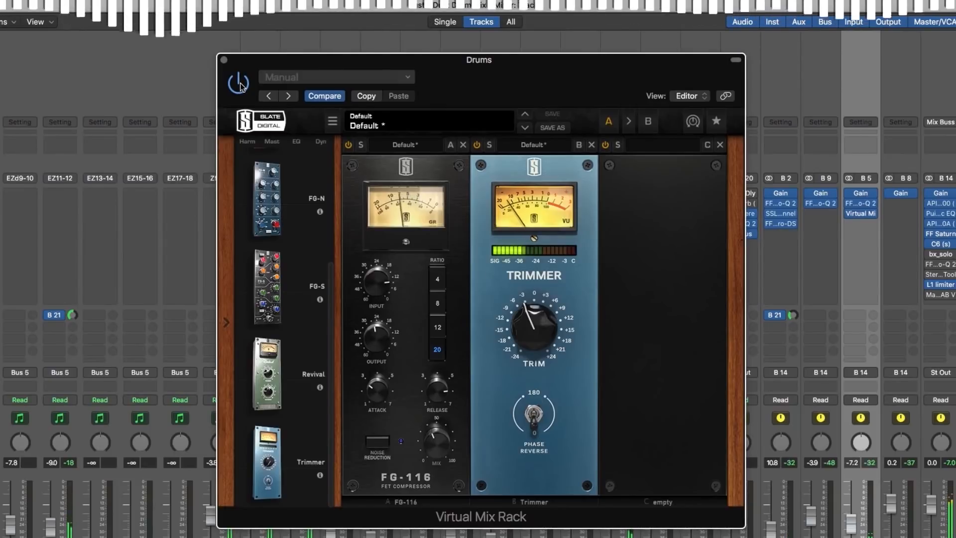
left_click(241, 87)
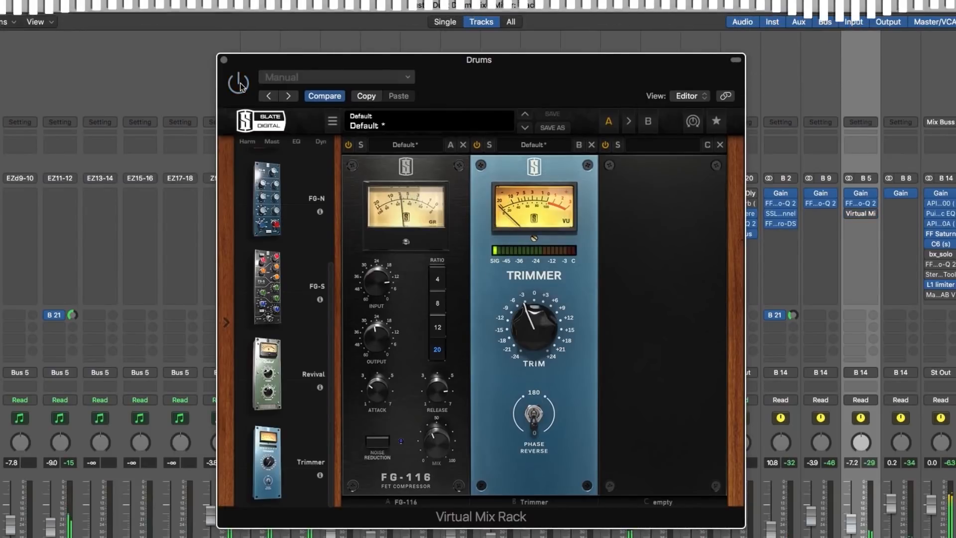
left_click(241, 87)
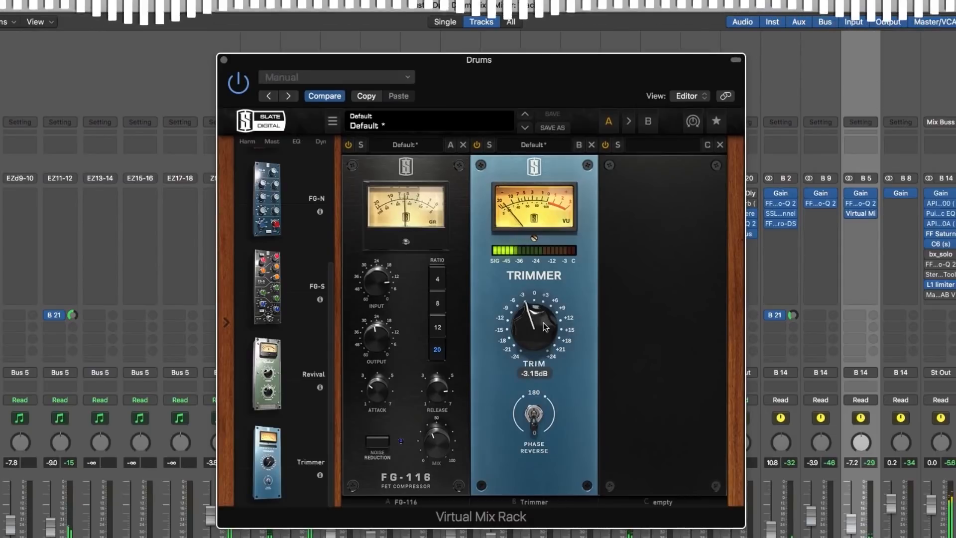
left_click(239, 89)
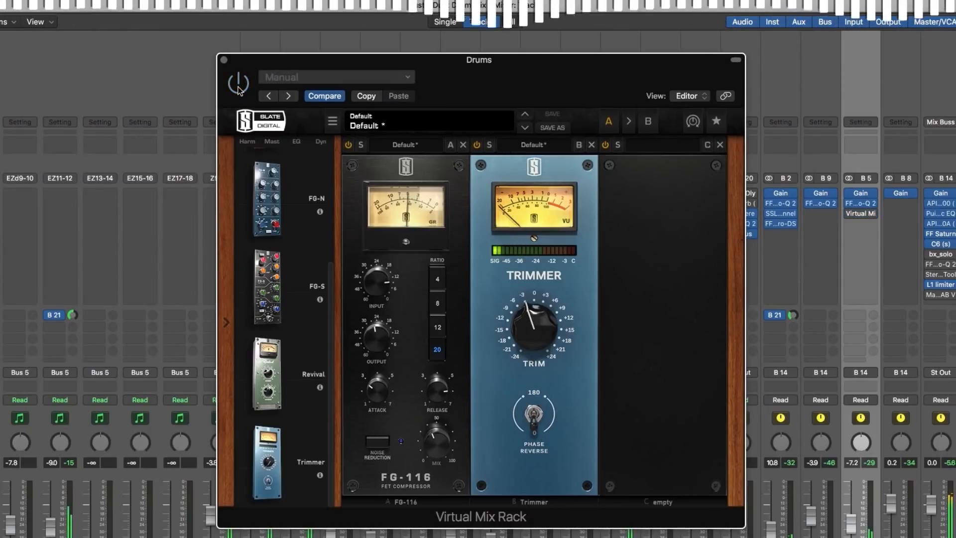
left_click(239, 89)
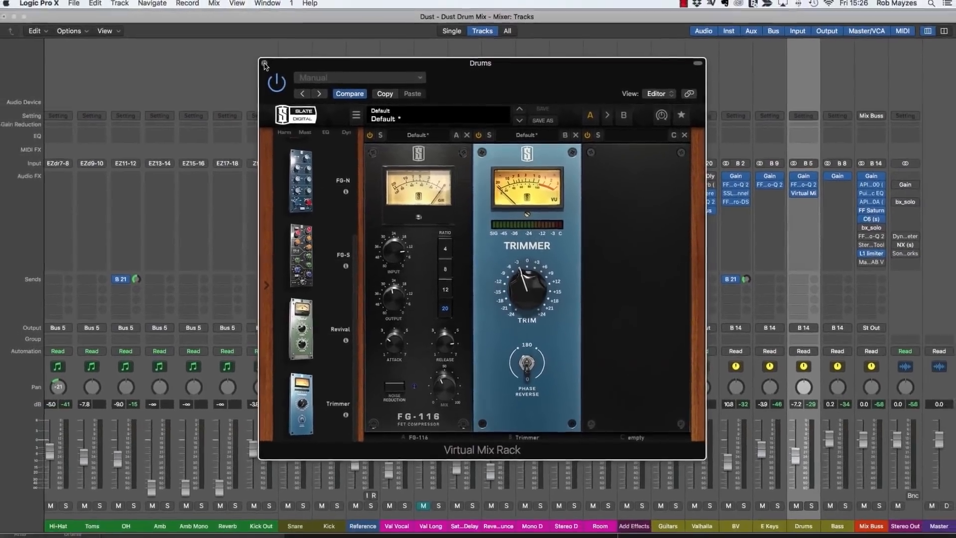
left_click(255, 63)
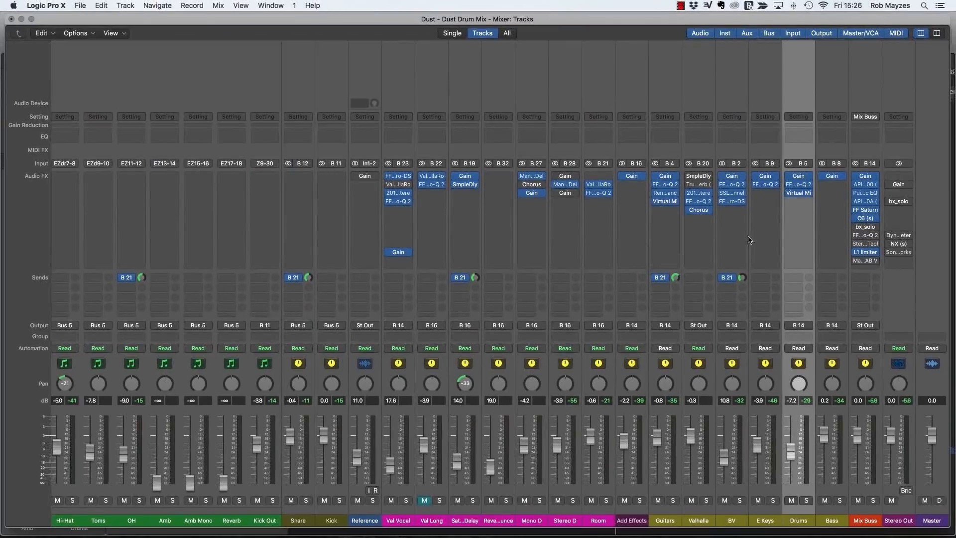
Step: Insert a stereo Klanghelm IVGI on the Drums bus after the Virtual Mix Rack and move its window to mid-screen
left_click(803, 204)
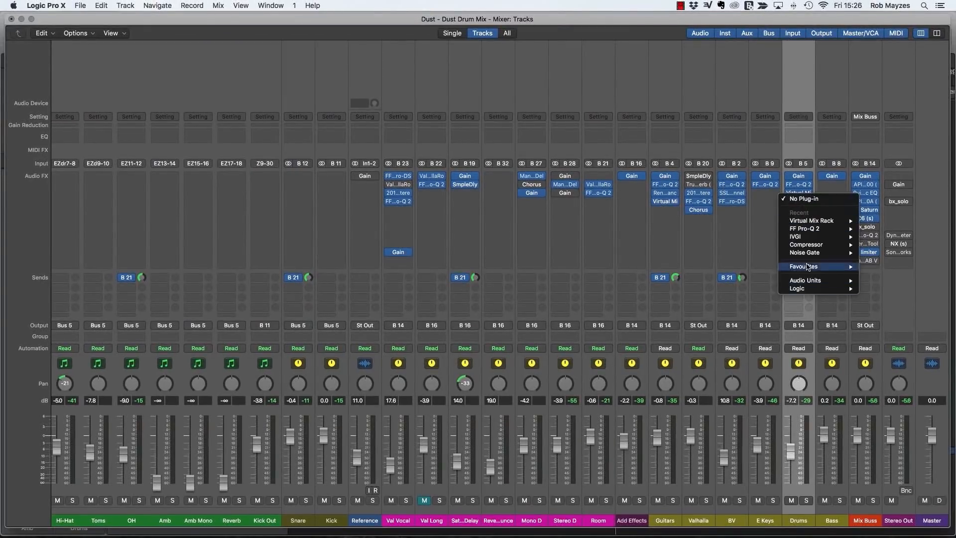
mouse_move(813, 291)
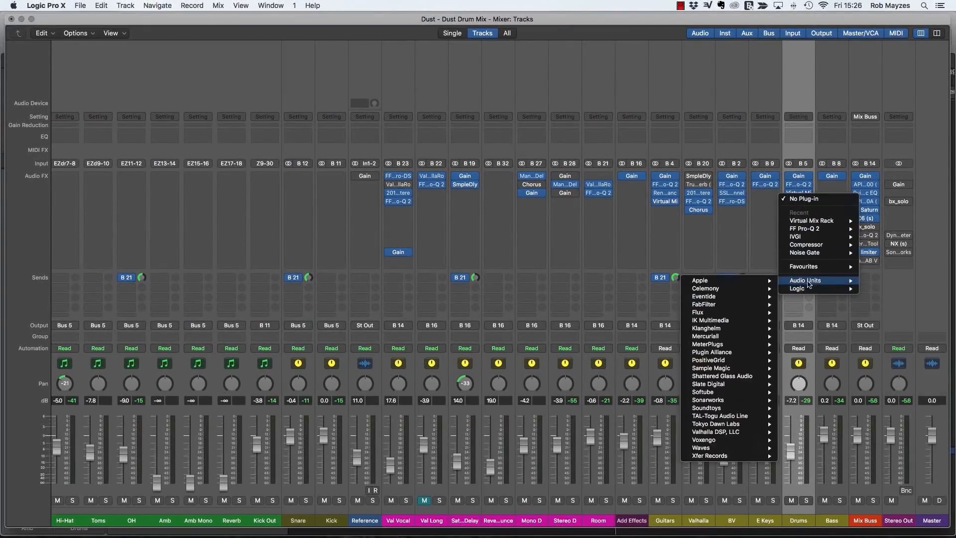
mouse_move(723, 330)
mouse_move(651, 330)
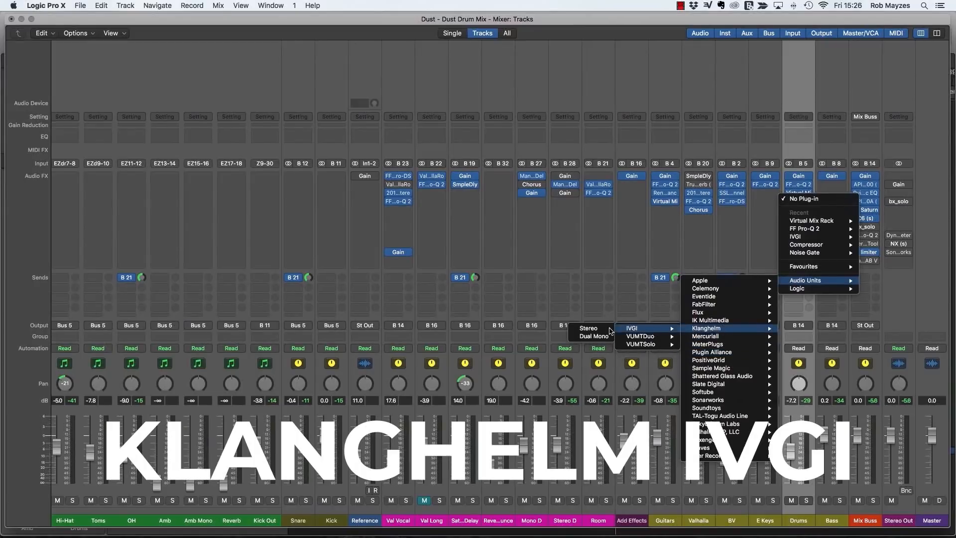
left_click(592, 329)
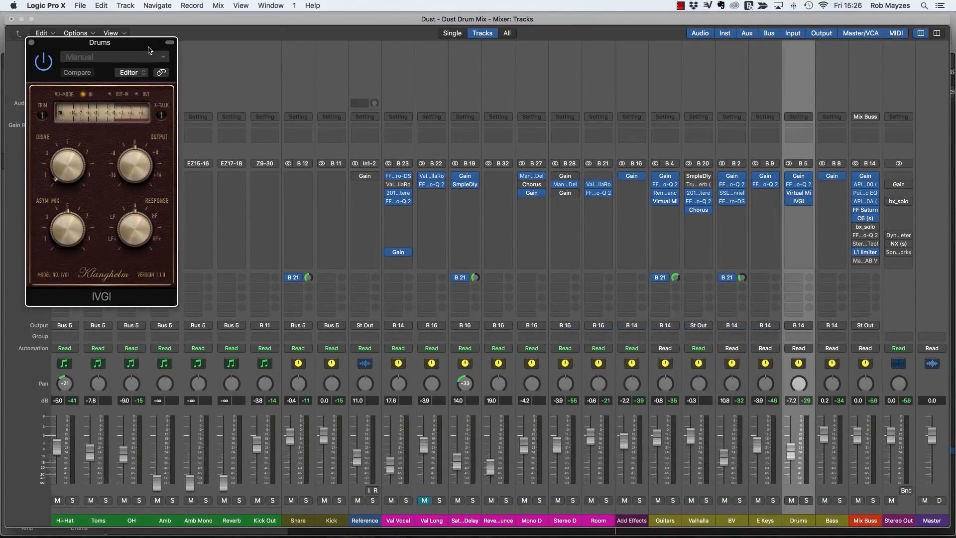
left_click_drag(149, 74, 517, 121)
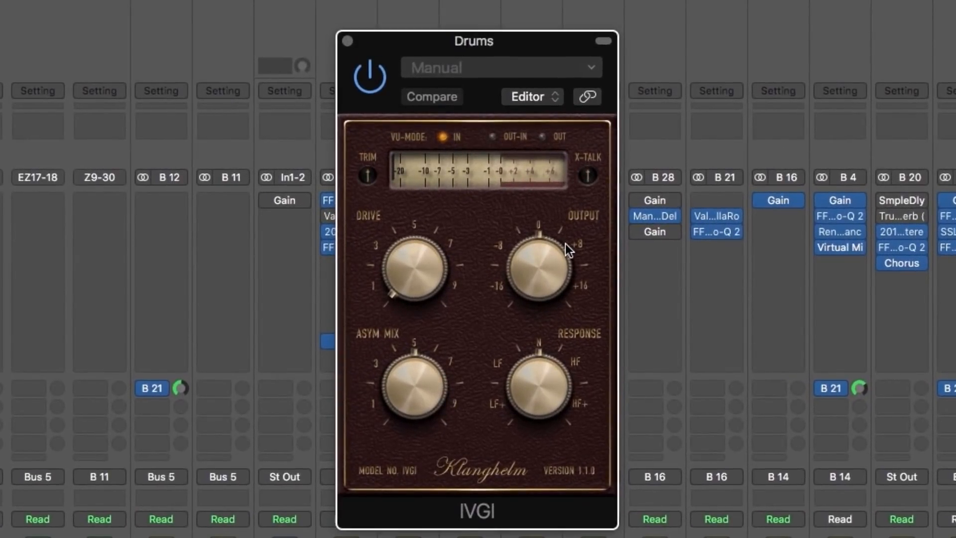
Step: Sweep the IVGI response and leave it just past HF, and raise the drive to just below 9
left_click_drag(562, 382, 536, 489)
left_click_drag(536, 394, 555, 430)
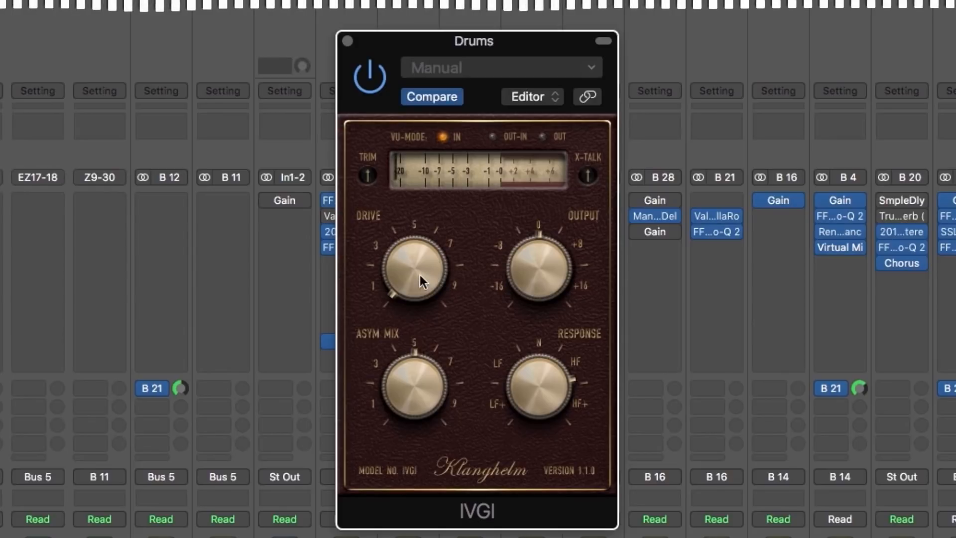
left_click_drag(420, 275, 414, 187)
left_click_drag(413, 119, 405, 148)
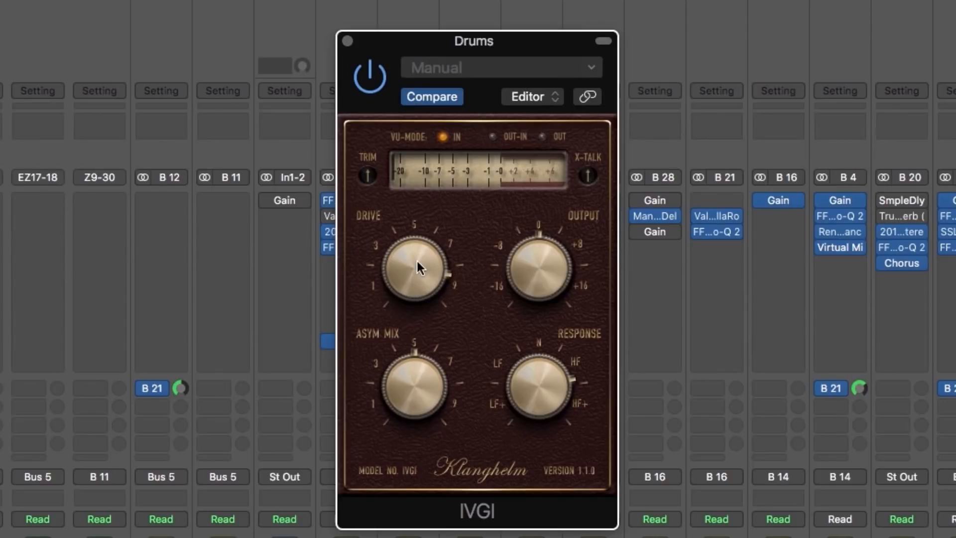
Step: Audition the IVGI response from LF+ to beyond HF+ during playback, and reduce the drive to between 5 and 7
left_click_drag(548, 390, 561, 423)
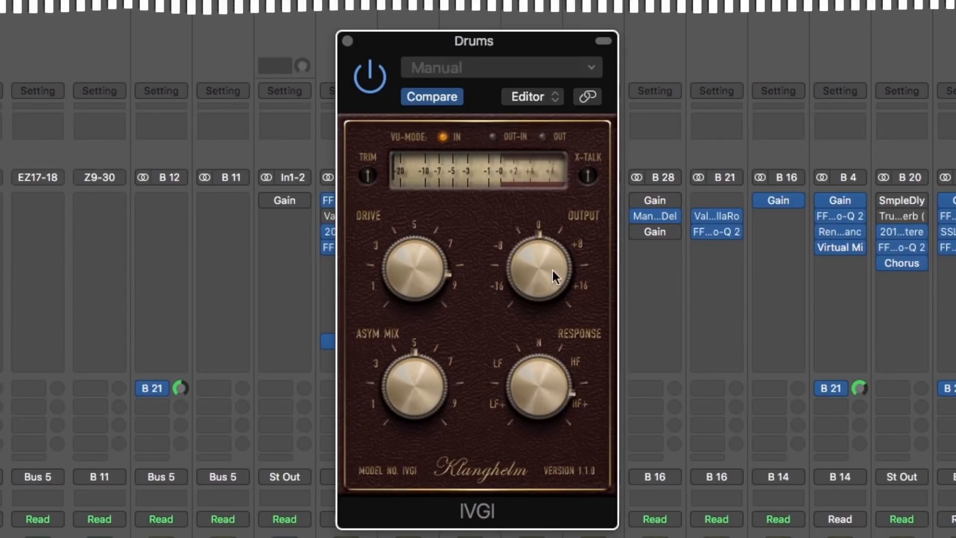
left_click_drag(548, 369, 547, 519)
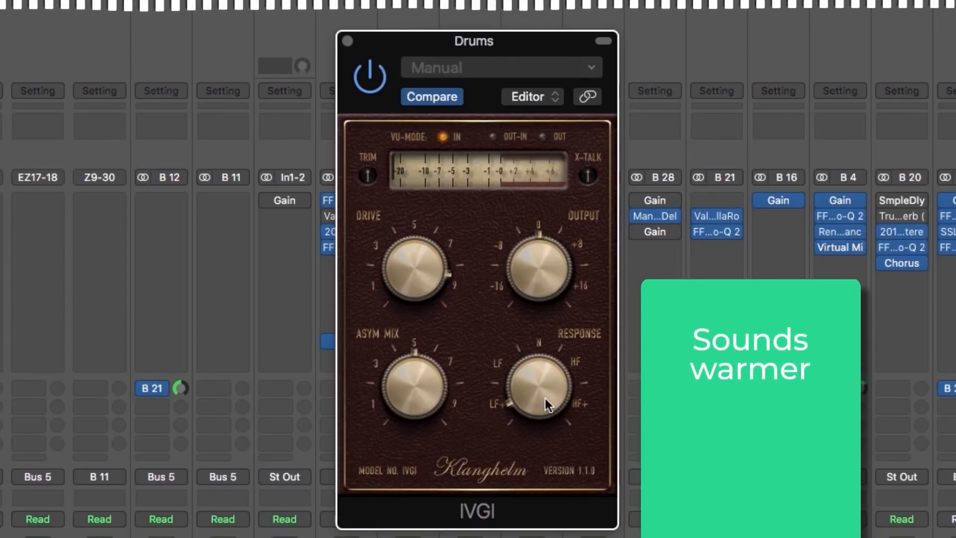
left_click_drag(545, 396, 586, 366)
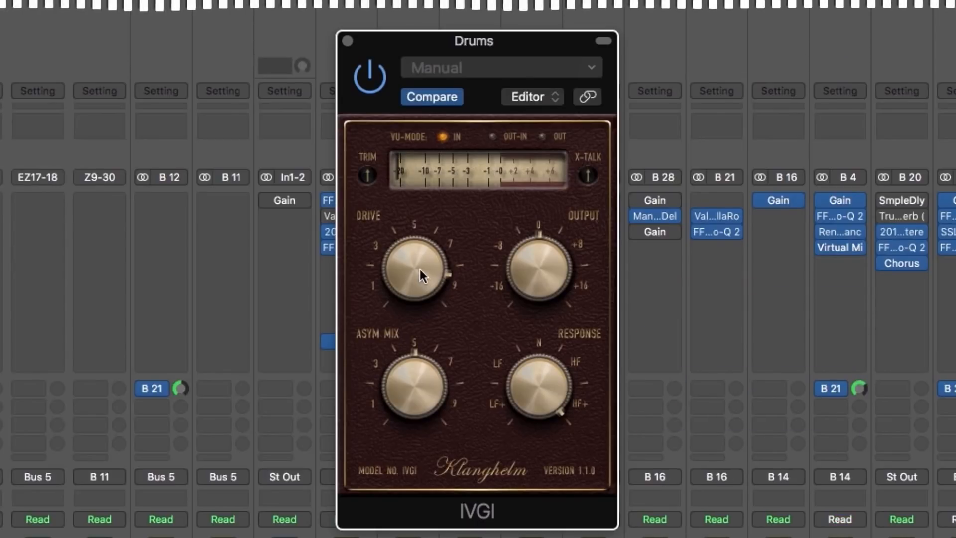
left_click_drag(420, 269, 422, 344)
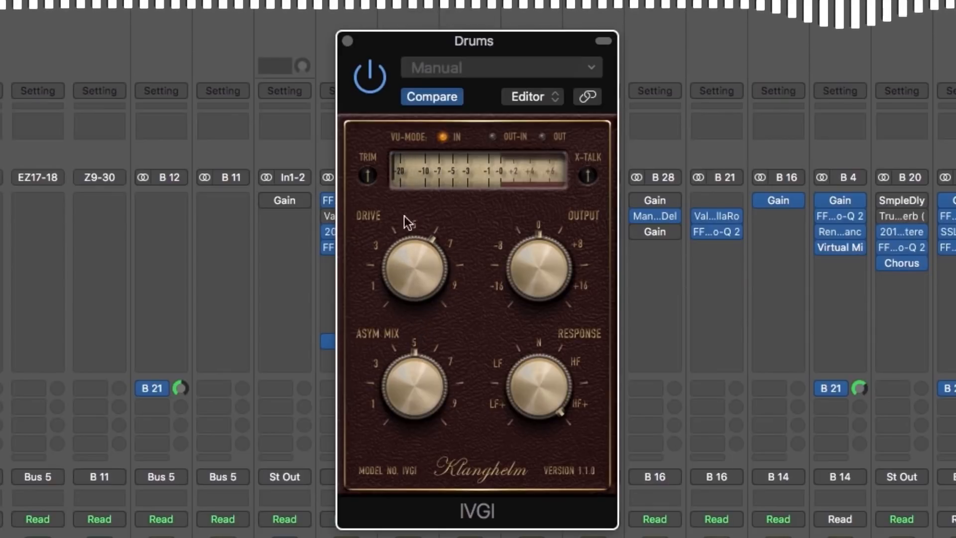
Step: Compare IVGI bypassed and active during playback, fine-tune the response to just below HF+, and close the plug-in
left_click(373, 82)
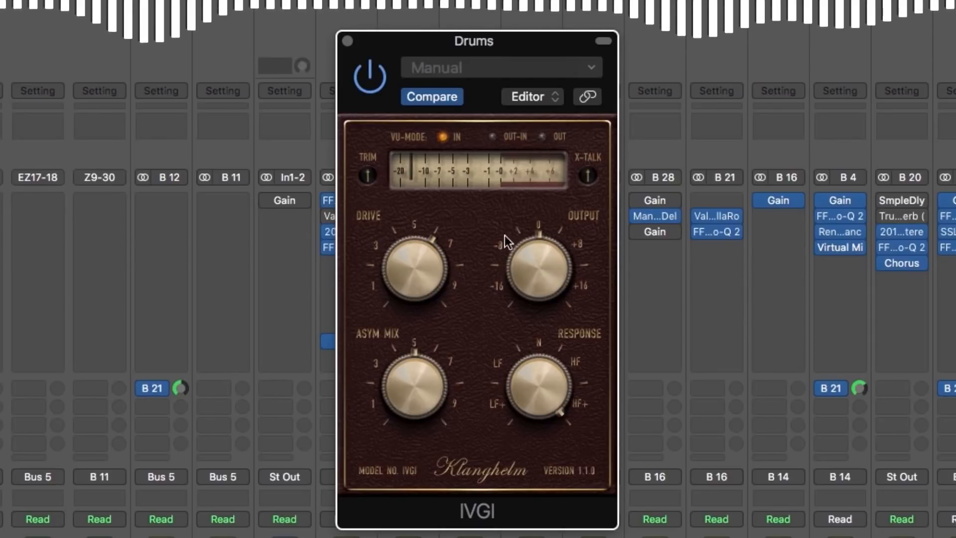
left_click(374, 79)
left_click_drag(515, 404, 518, 432)
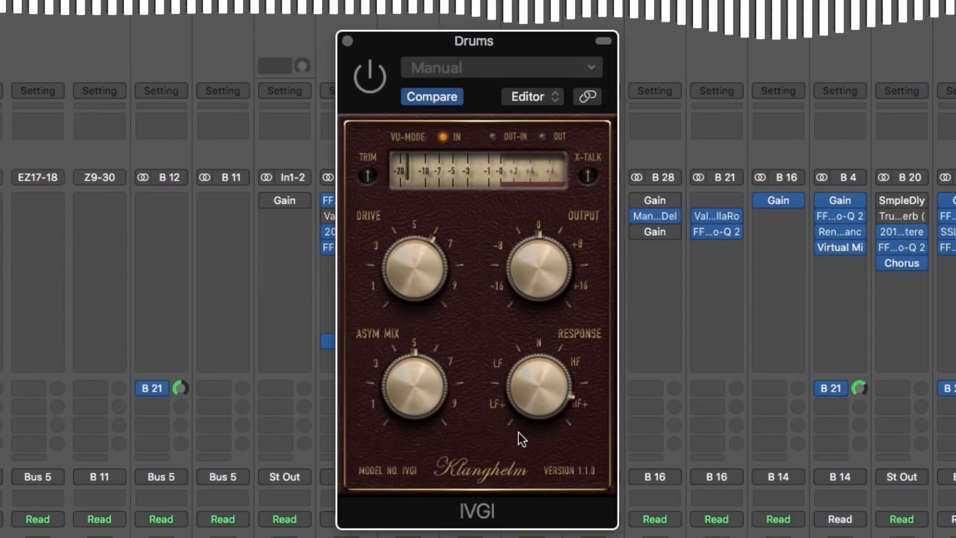
left_click(374, 78)
left_click_drag(530, 391, 530, 393)
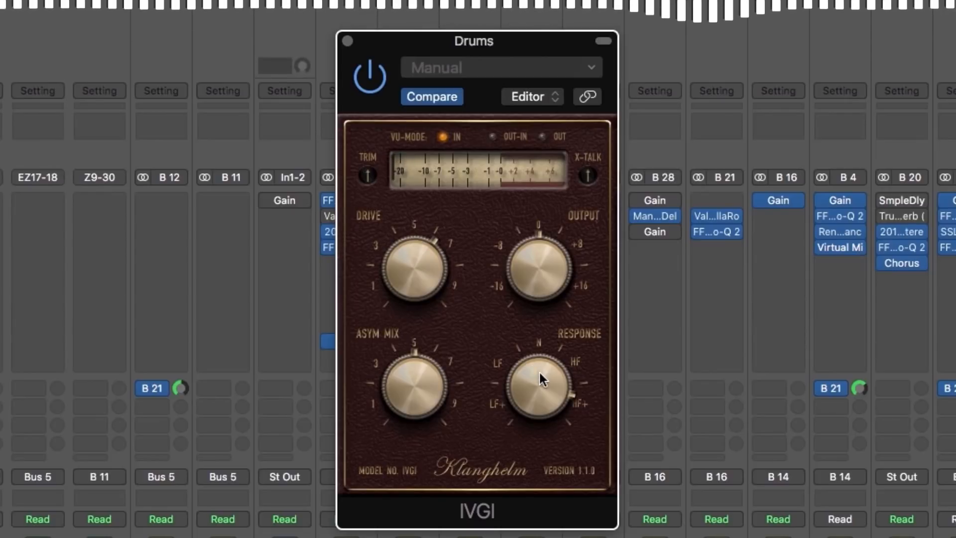
left_click(363, 75)
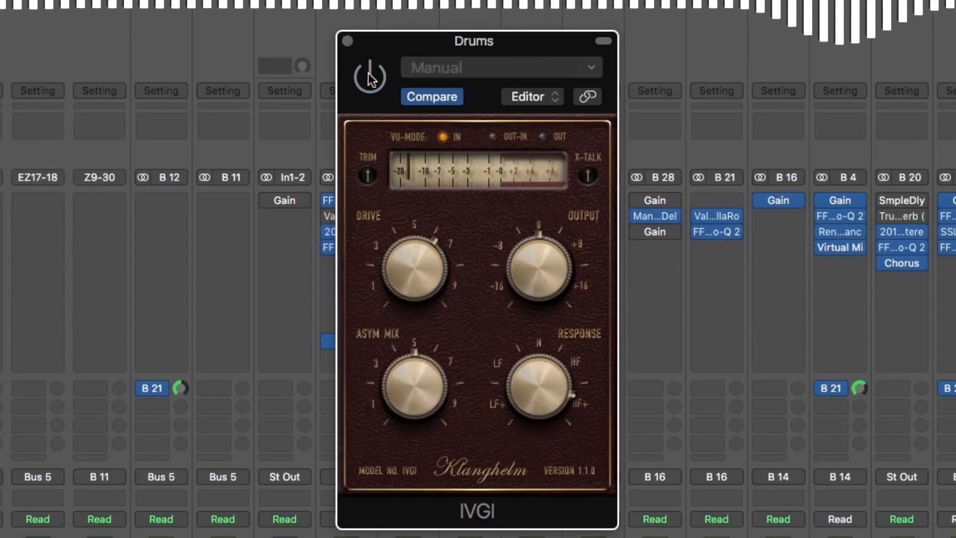
left_click(374, 74)
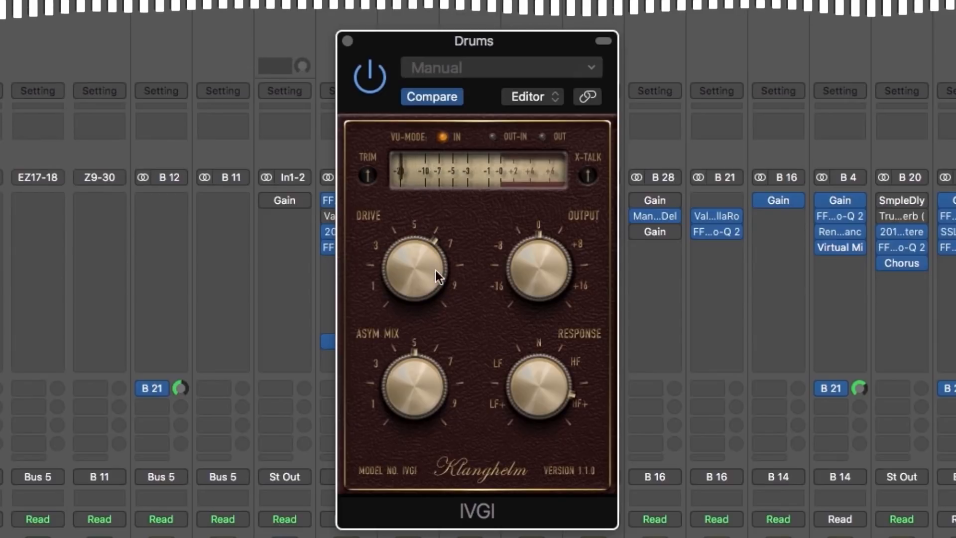
left_click(347, 42)
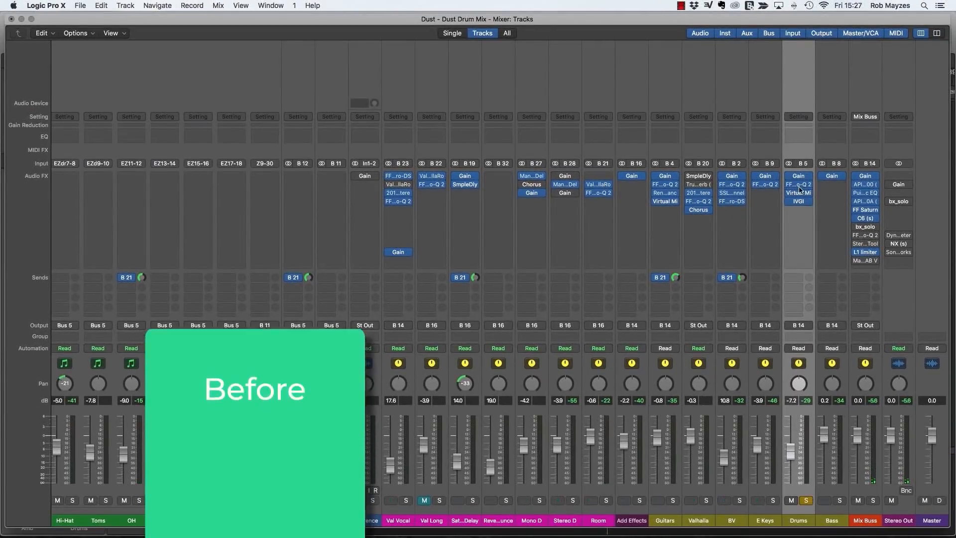
Step: Compare the Drums bus processing chain bypassed and active during playback, leaving all inserts active
mouse_move(791, 187)
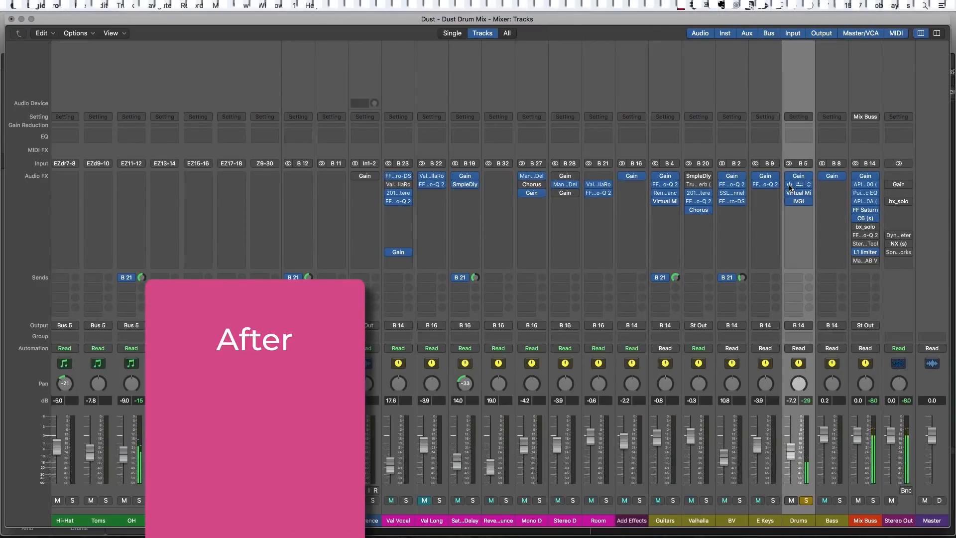
left_click(789, 185)
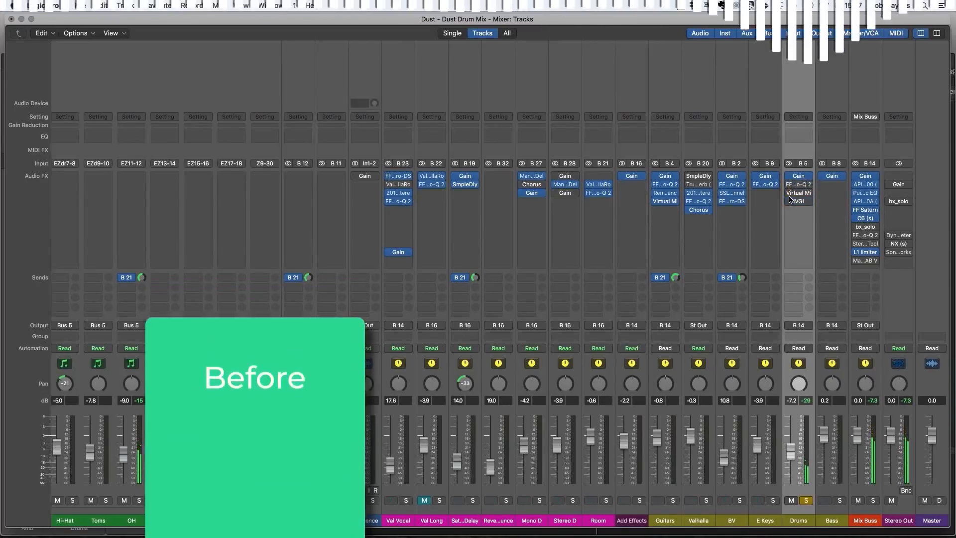
left_click(790, 184)
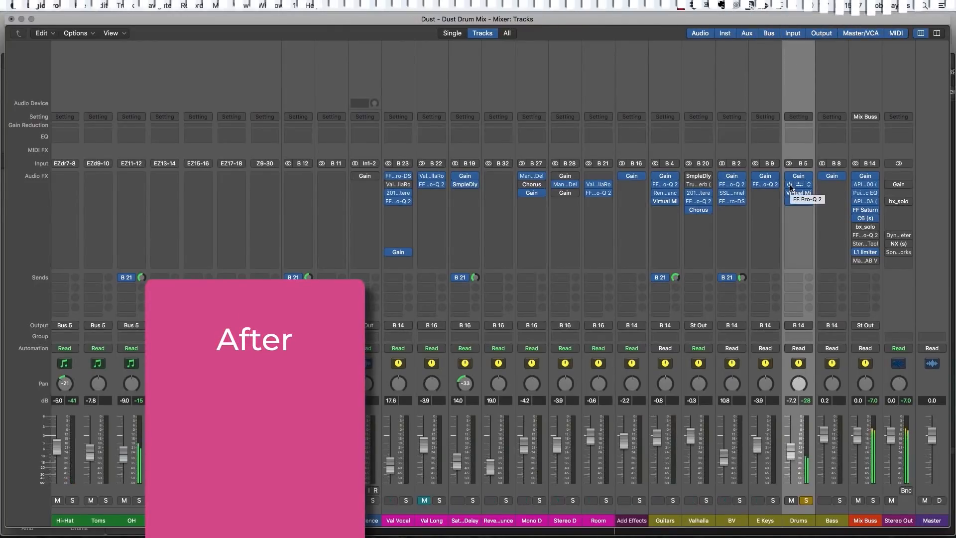
left_click(789, 185)
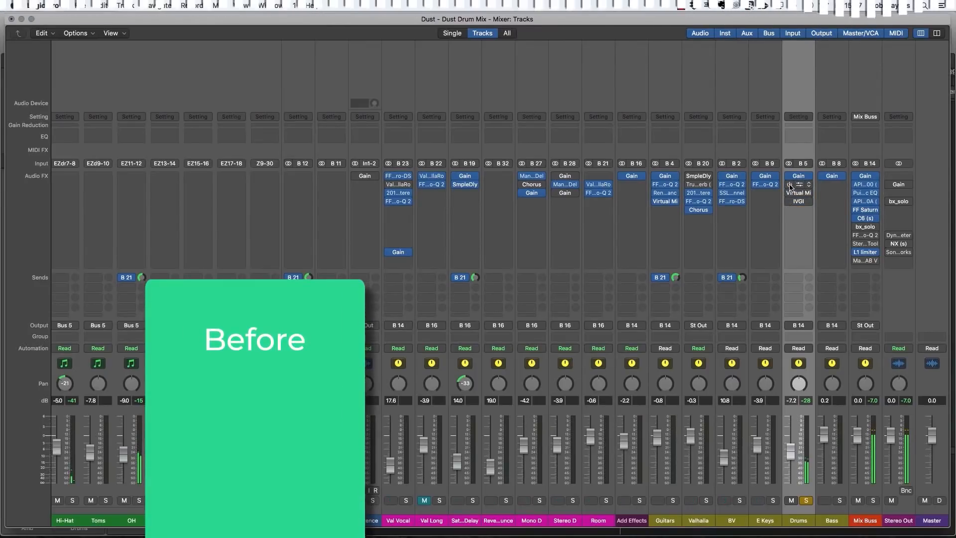
left_click(791, 184)
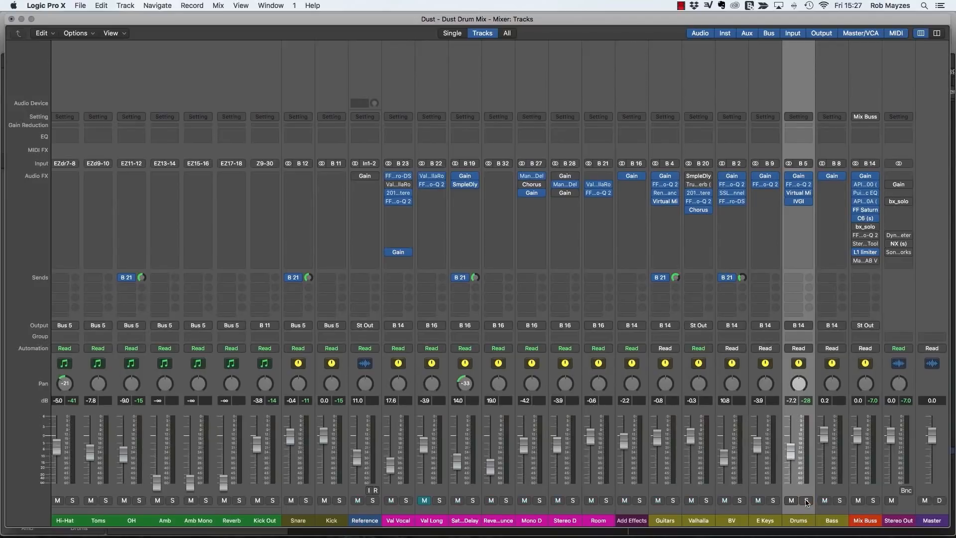
Step: Play the full mix against the reference track and lower the Reference fader to -12.3 dB
key("space")
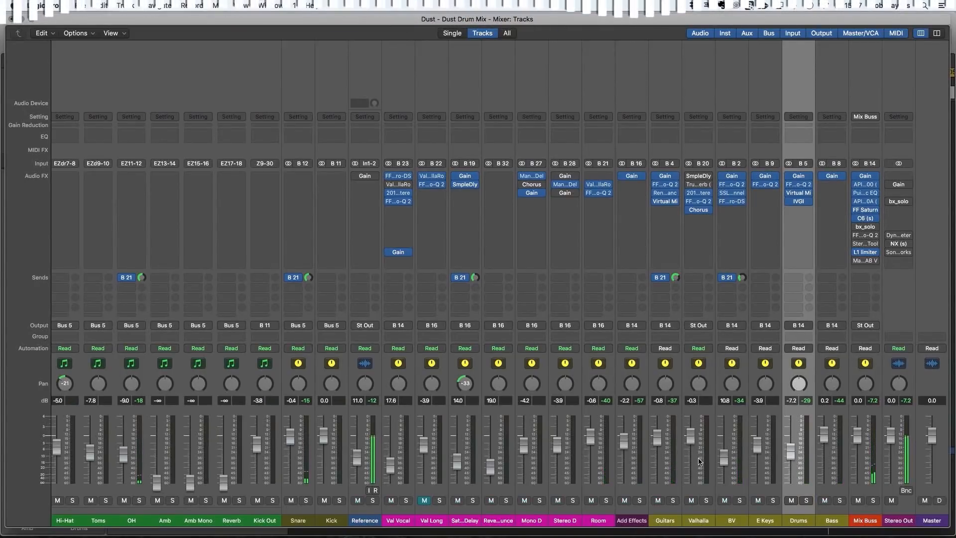
left_click_drag(357, 458, 357, 460)
key("alt+comma")
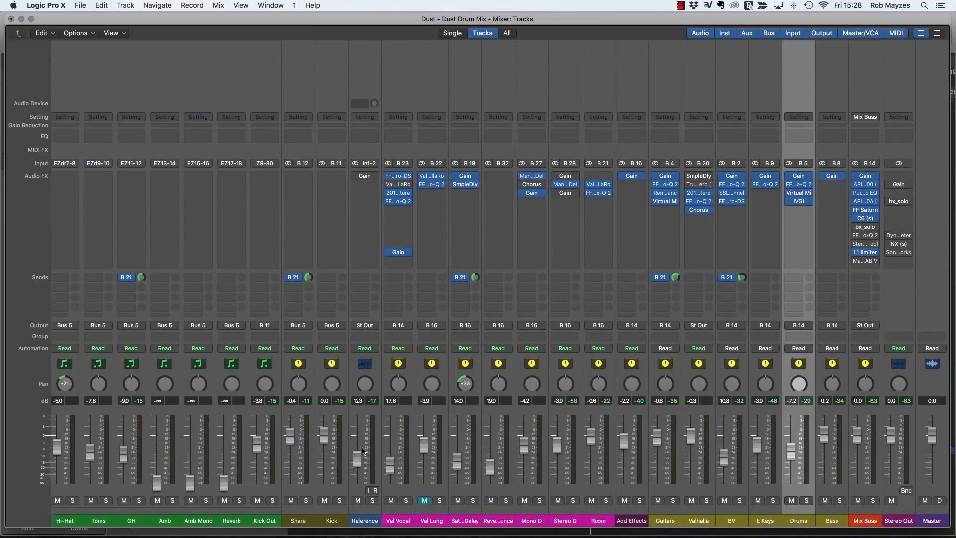
Step: Raise the Snare bus fader to 0.9 dB while the mix plays
scroll(415, 413, "left", 10)
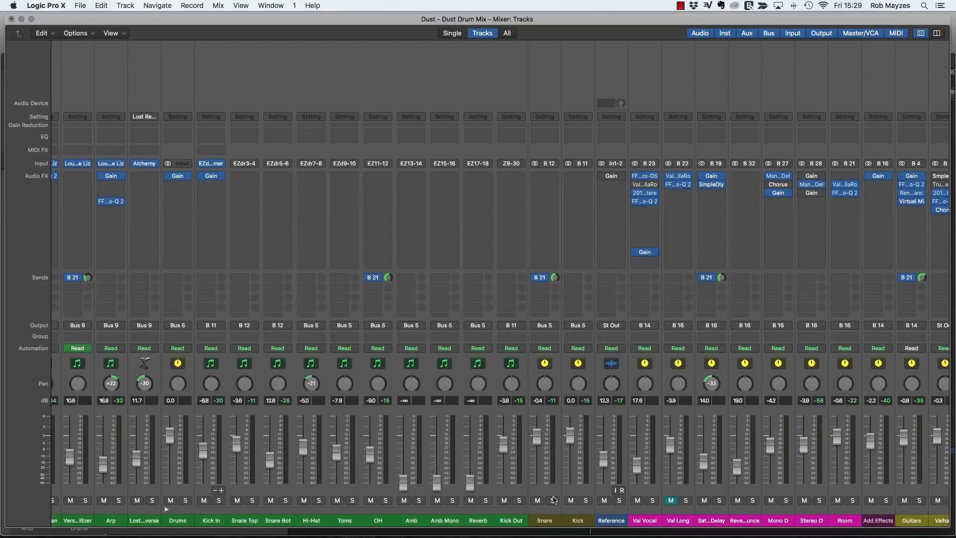
key("space")
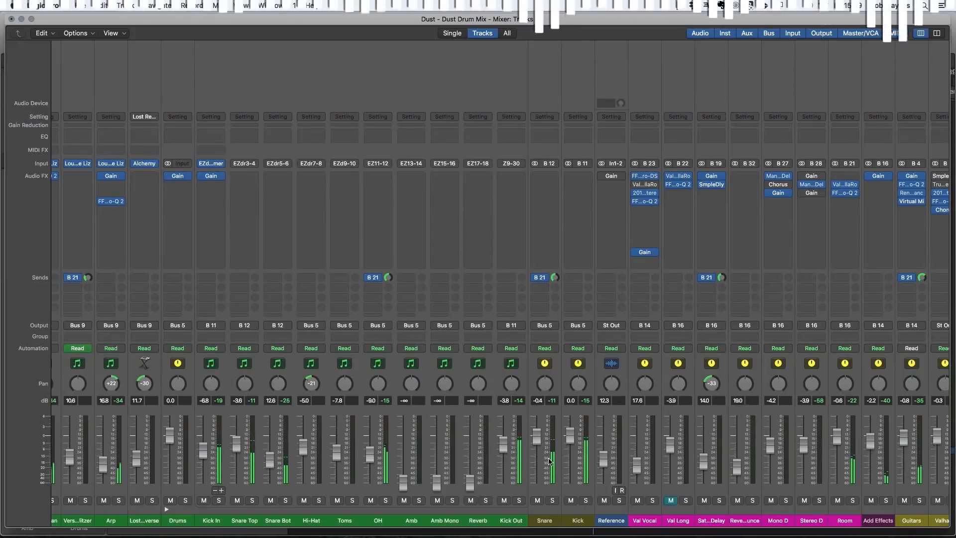
left_click_drag(537, 436, 538, 432)
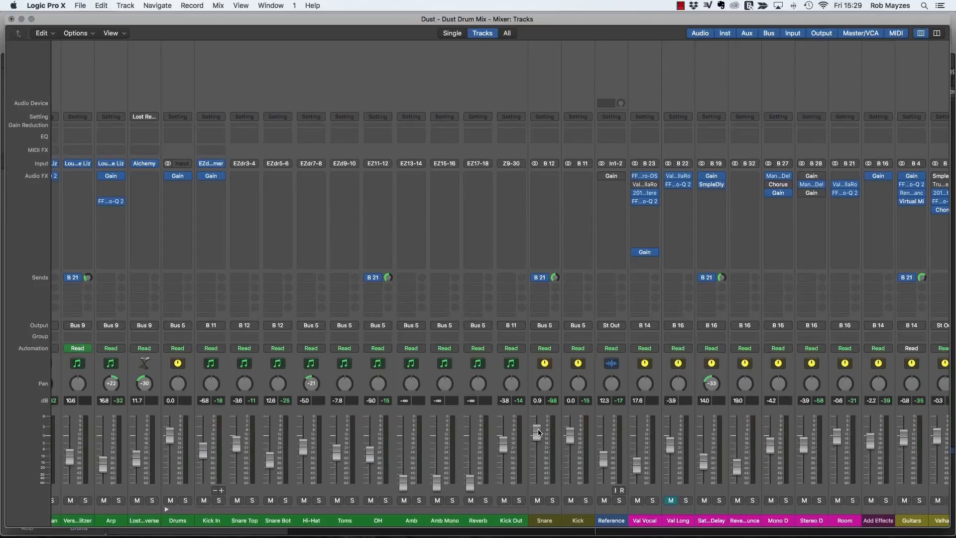
Step: Insert FabFilter Pro-Q 2 on the Snare bus and add a 12 dB/oct low cut at about 143 Hz
left_click(545, 177)
mouse_move(553, 211)
left_click(625, 211)
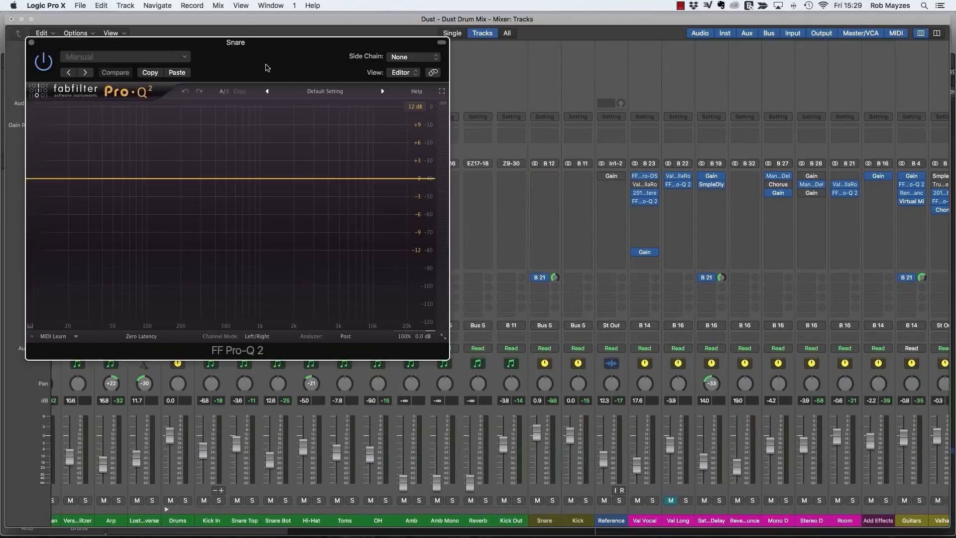
left_click_drag(192, 186, 252, 184)
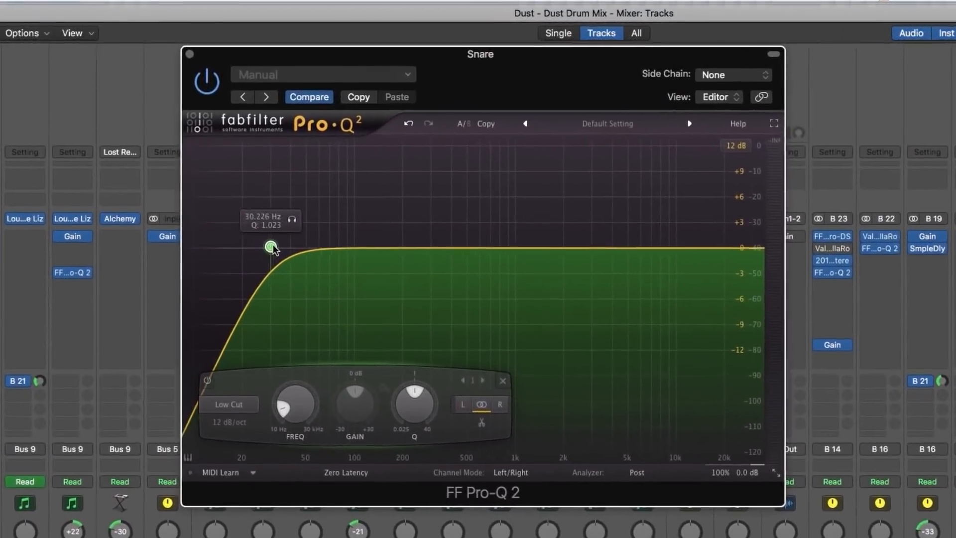
left_click_drag(271, 247, 388, 255)
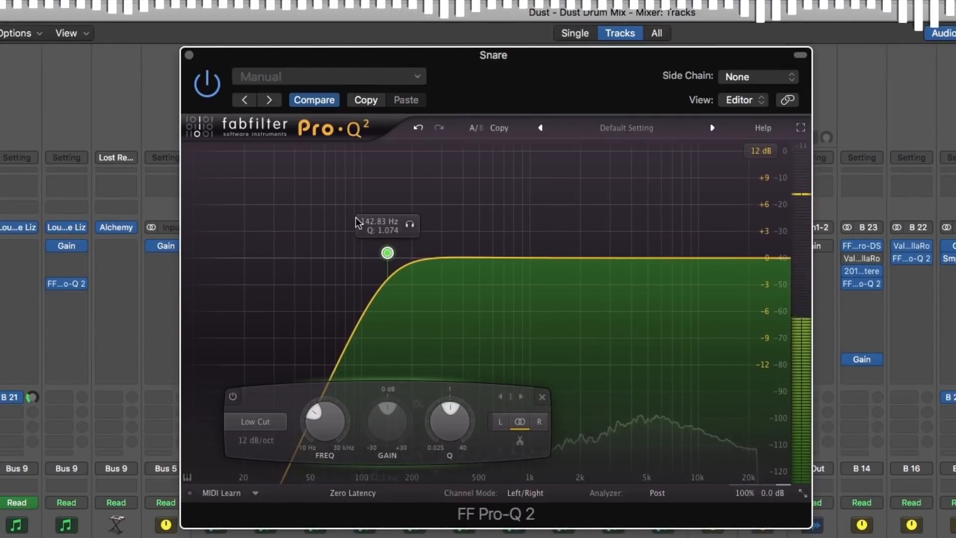
key("space")
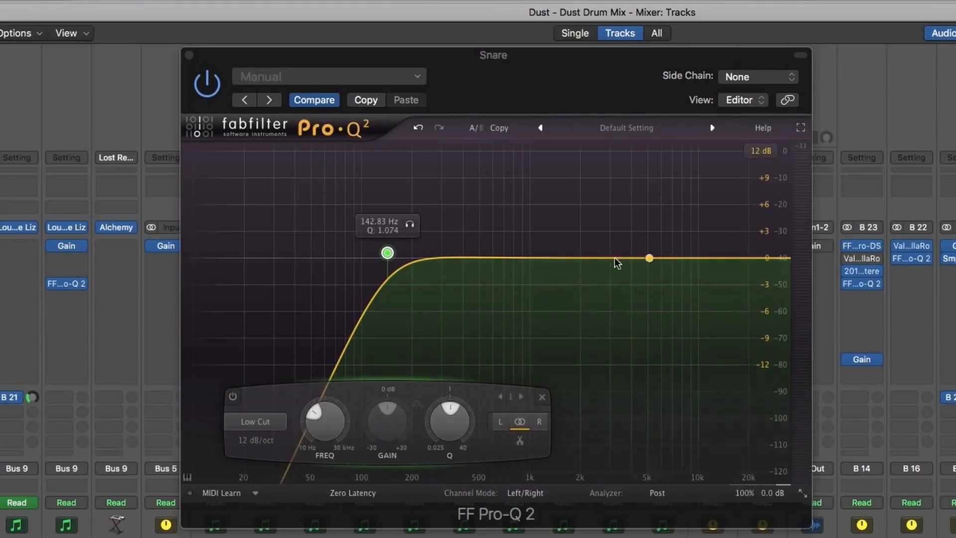
Step: Compare the snare with and without the low-cut filter during playback, leaving the EQ active
key("space")
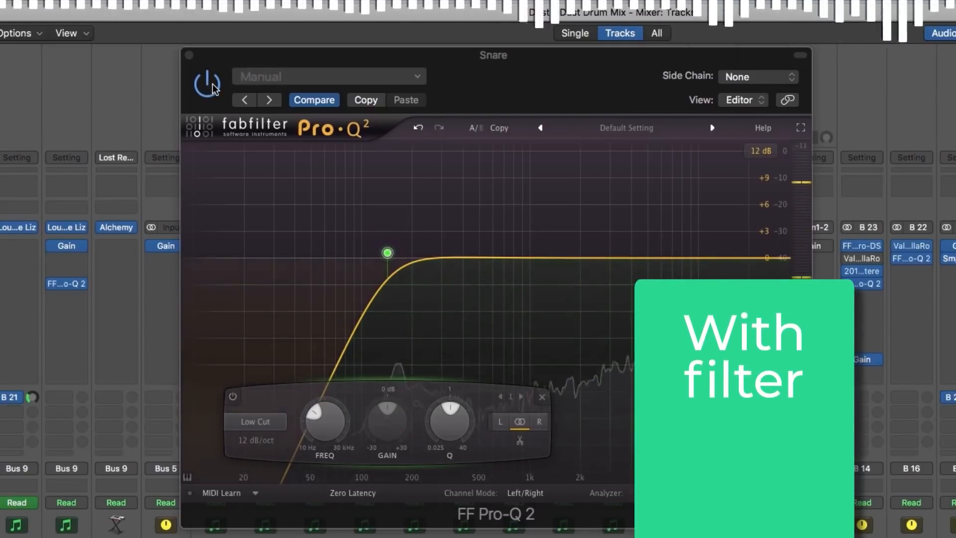
left_click(213, 88)
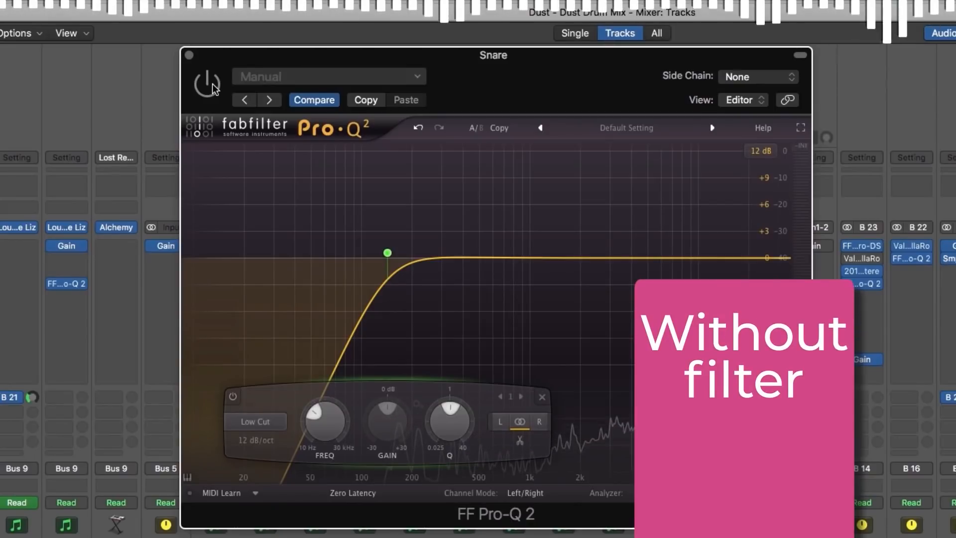
left_click(213, 86)
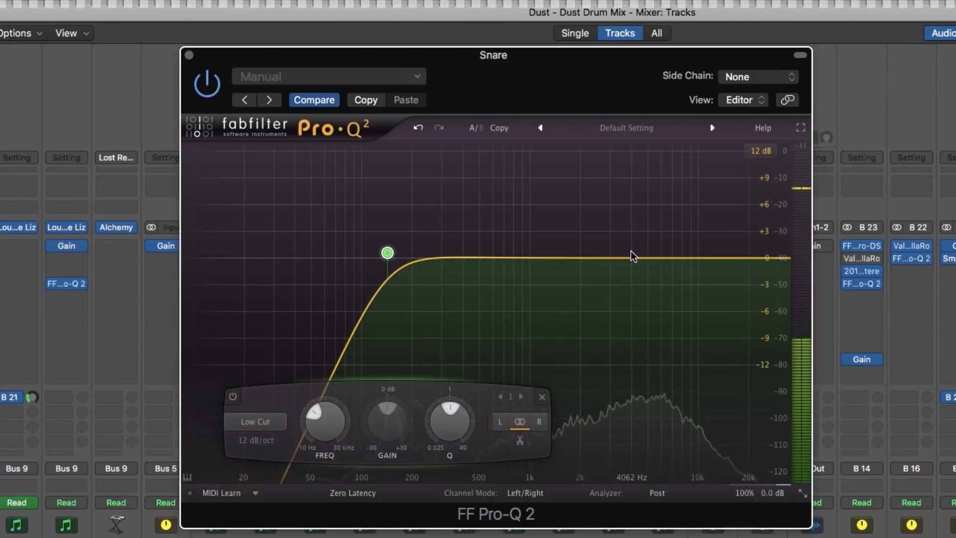
Step: Move the Snare EQ window clear of the Lead Buss channel and examine the FG-S high-mid frequency in its Virtual Mix Rack
left_click_drag(591, 66, 470, 122)
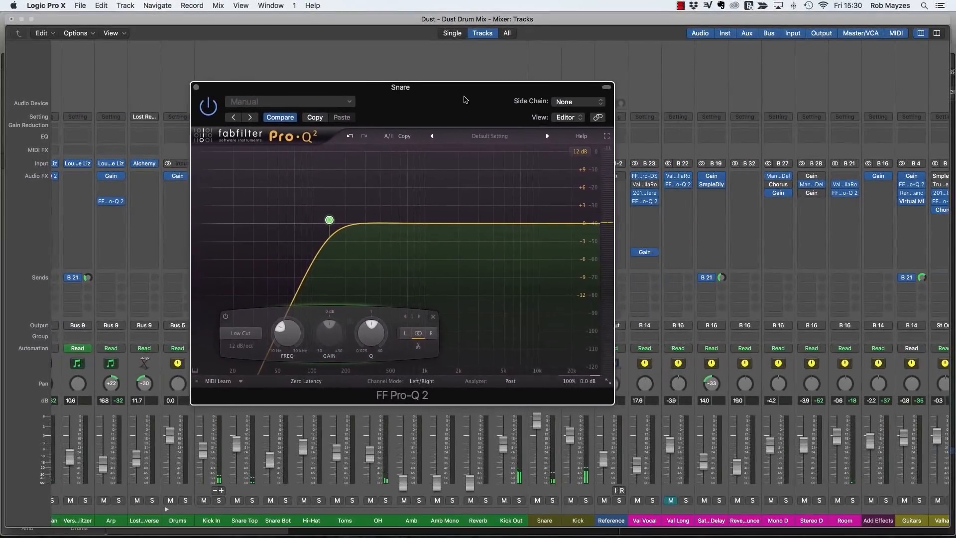
left_click_drag(387, 97, 376, 92)
scroll(625, 254, "left", 5)
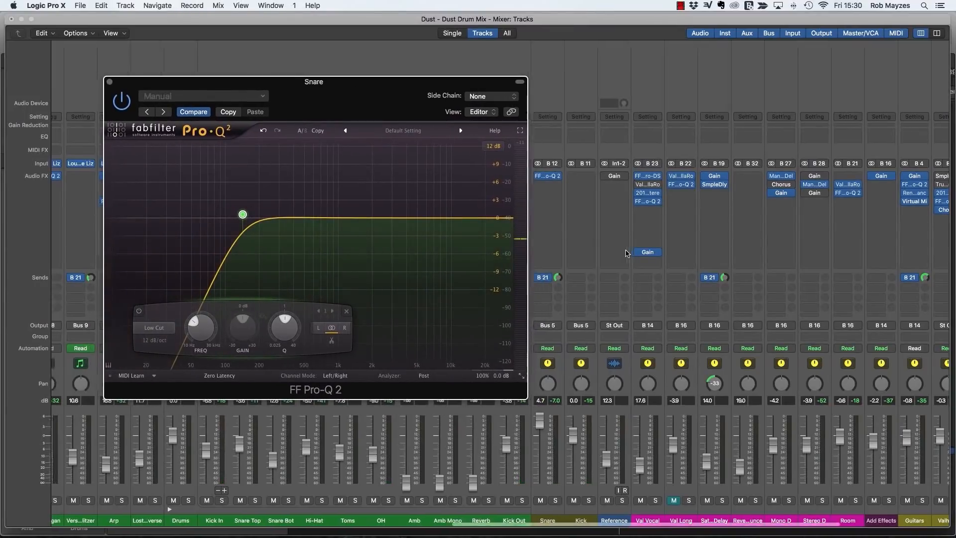
scroll(625, 254, "left", 3)
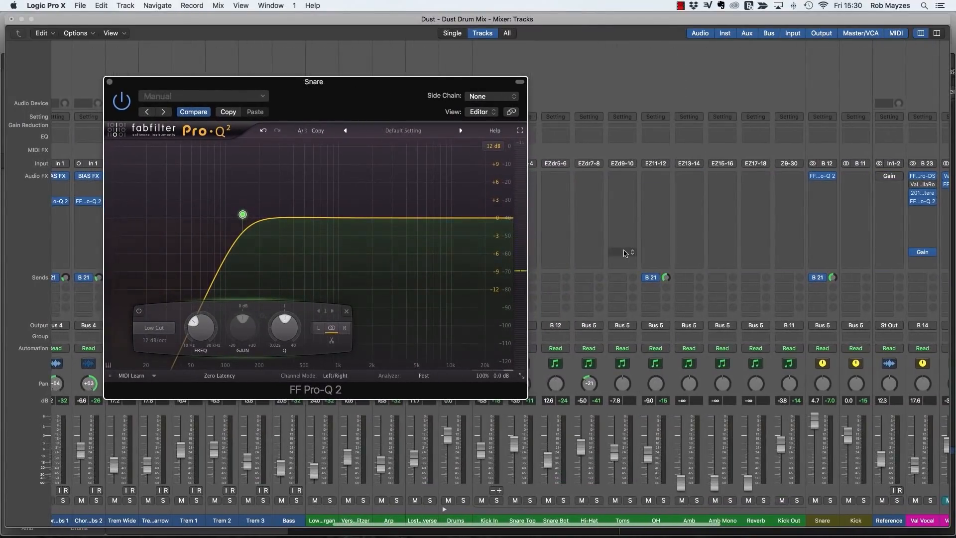
key("space")
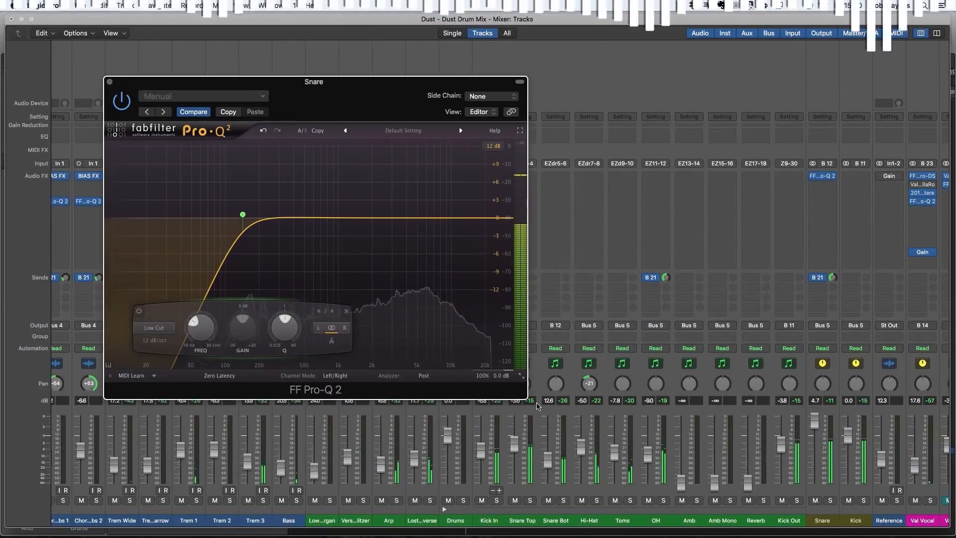
scroll(599, 386, "left", 8)
scroll(599, 386, "left", 8)
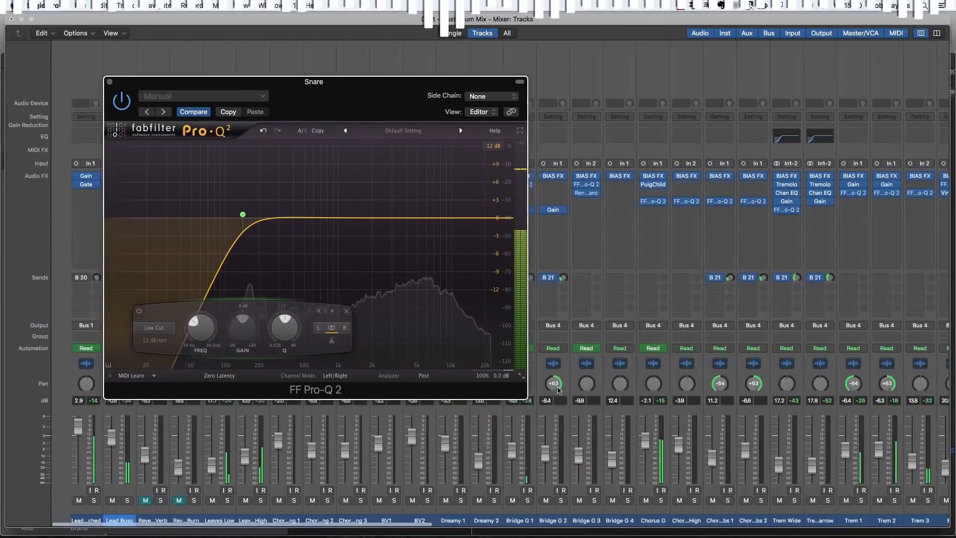
left_click_drag(365, 90, 533, 97)
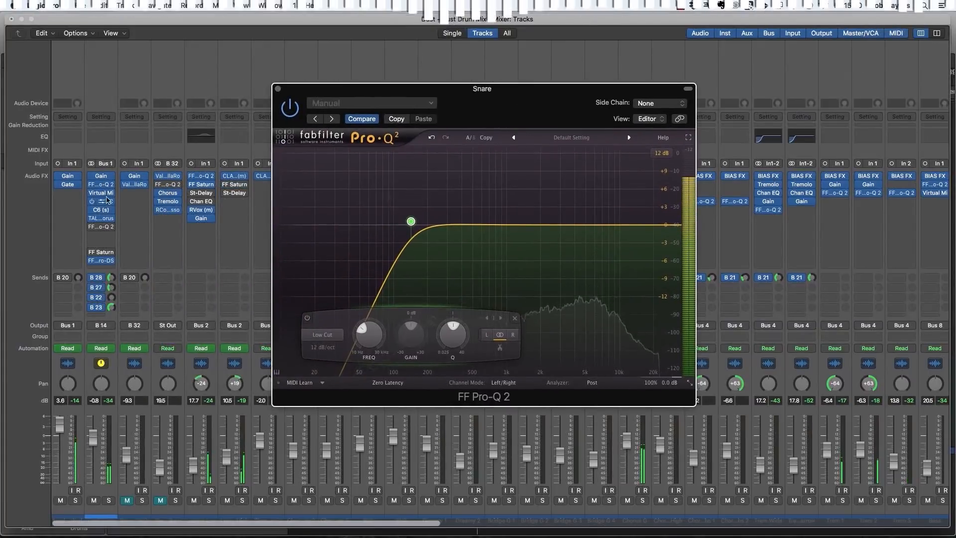
left_click(101, 193)
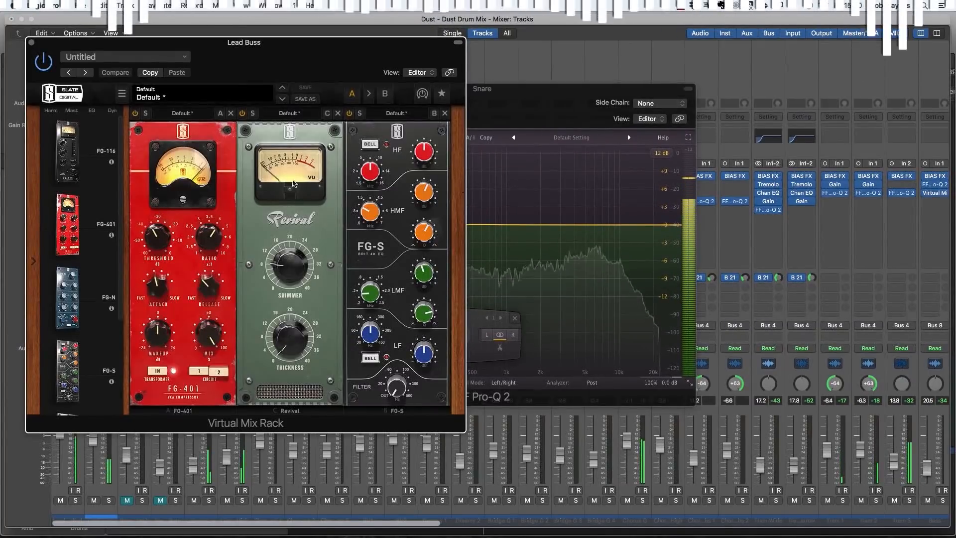
mouse_move(366, 211)
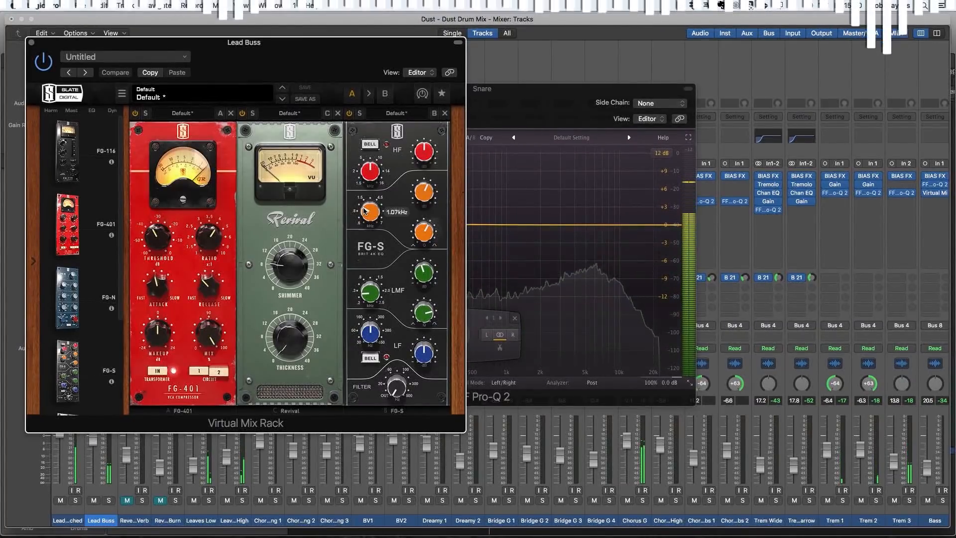
left_click(31, 44)
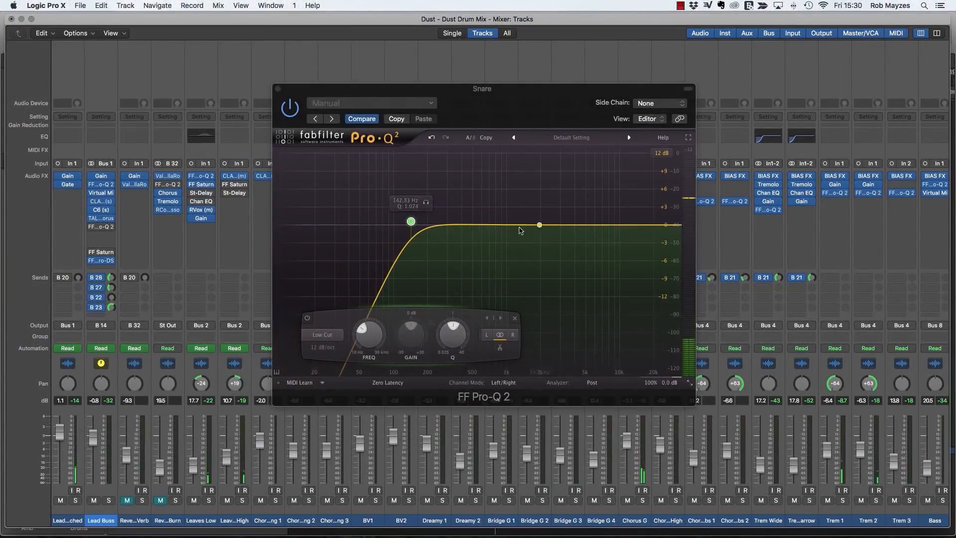
left_click(101, 193)
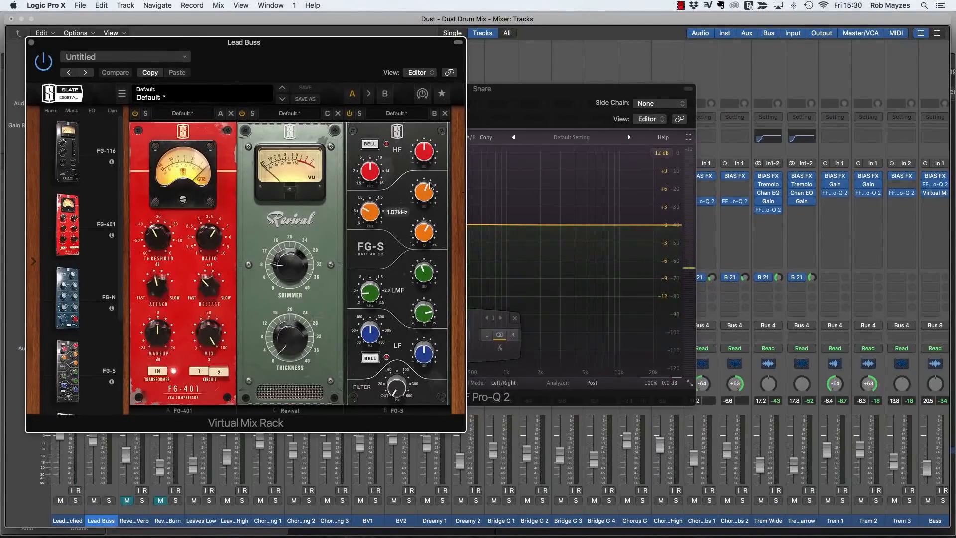
left_click(28, 42)
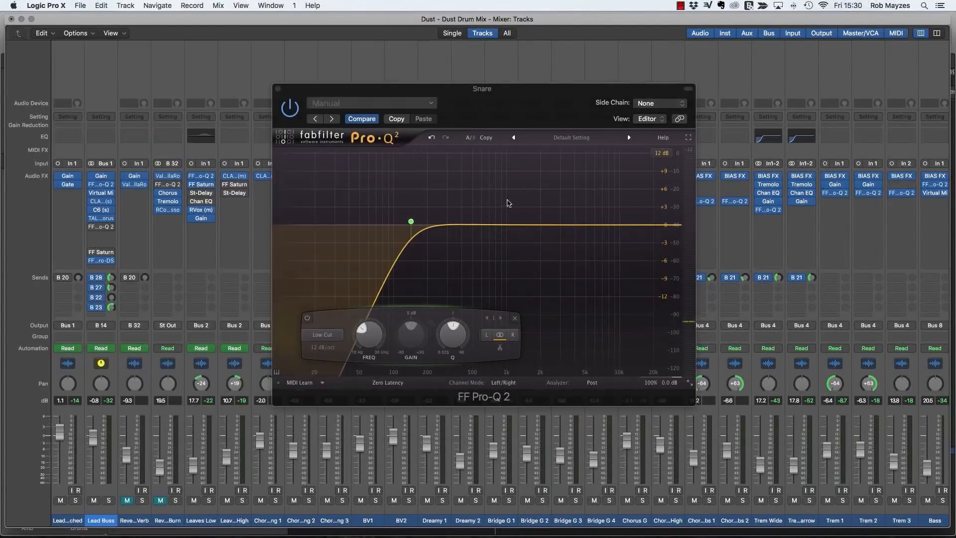
Step: Add a bell cut of about -2.9 dB at about 981 Hz with a Q of about 2.1 to the Snare EQ
key("space")
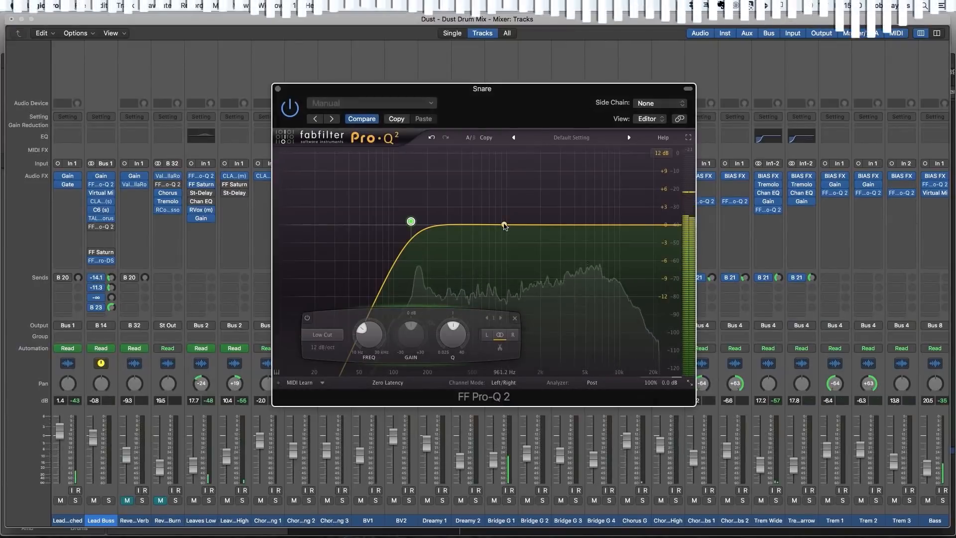
left_click_drag(505, 226, 505, 231)
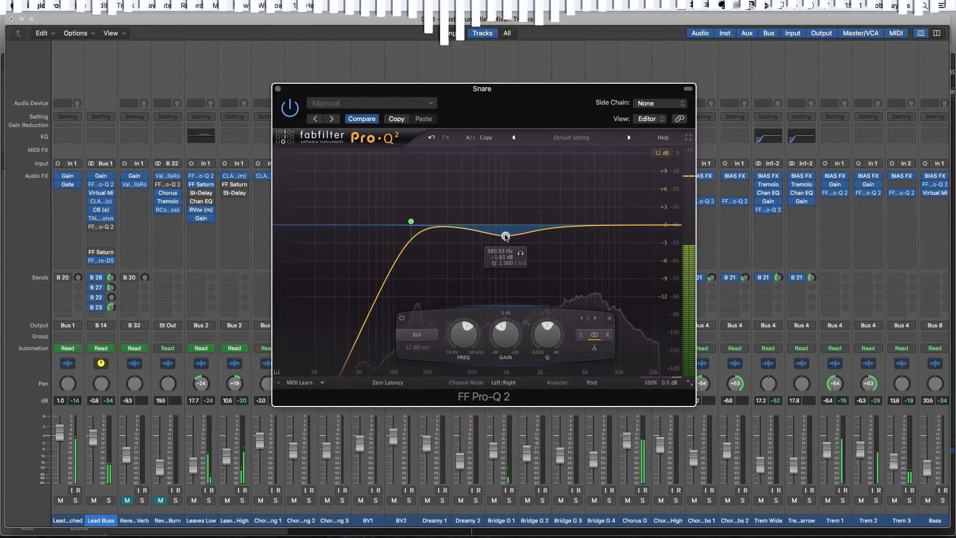
left_click_drag(505, 237, 506, 239)
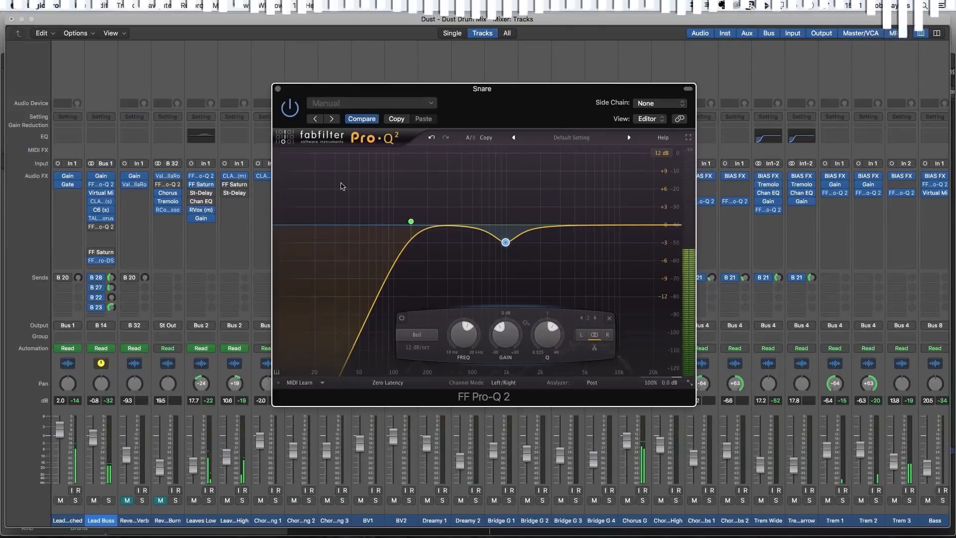
Step: Compare the snare's midrange bell cut bypassed and active during playback, leaving the band enabled
left_click(403, 318)
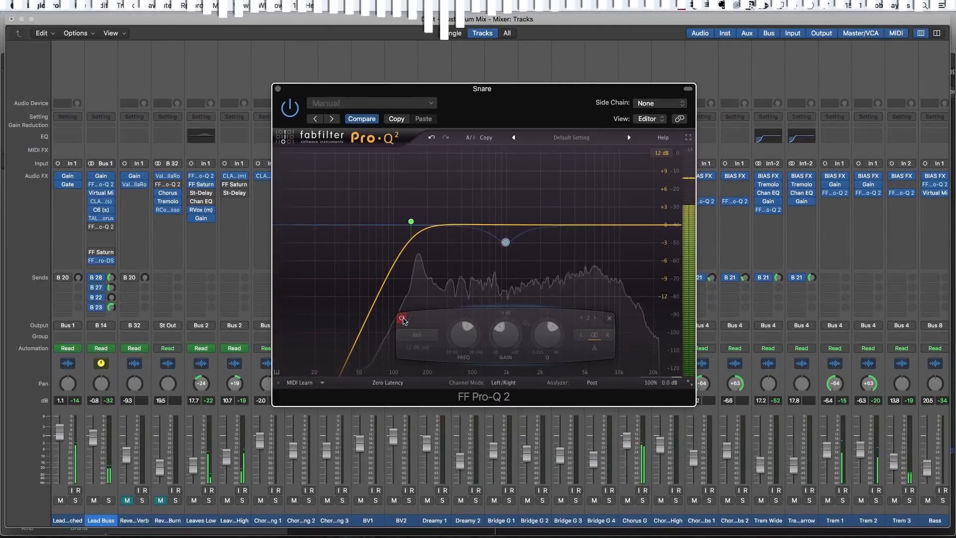
left_click(402, 318)
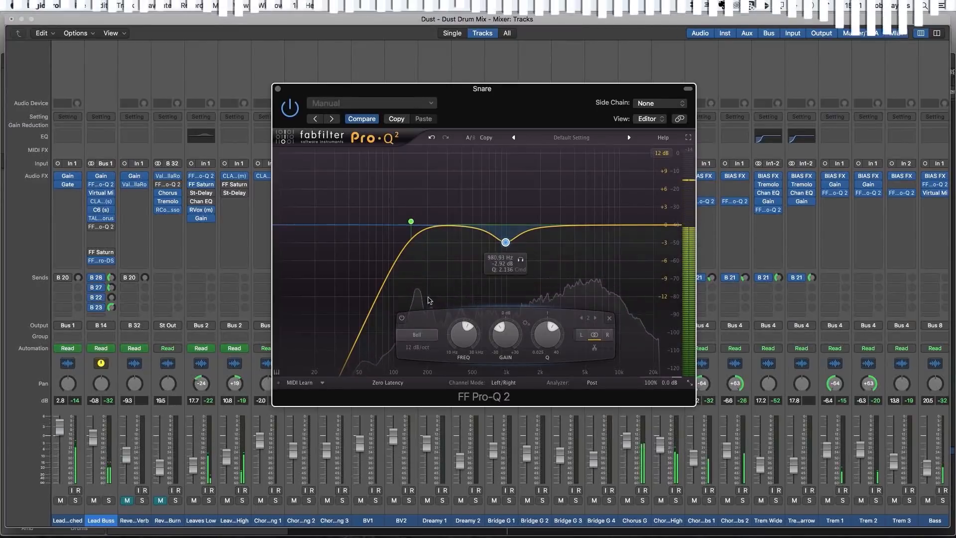
left_click(403, 319)
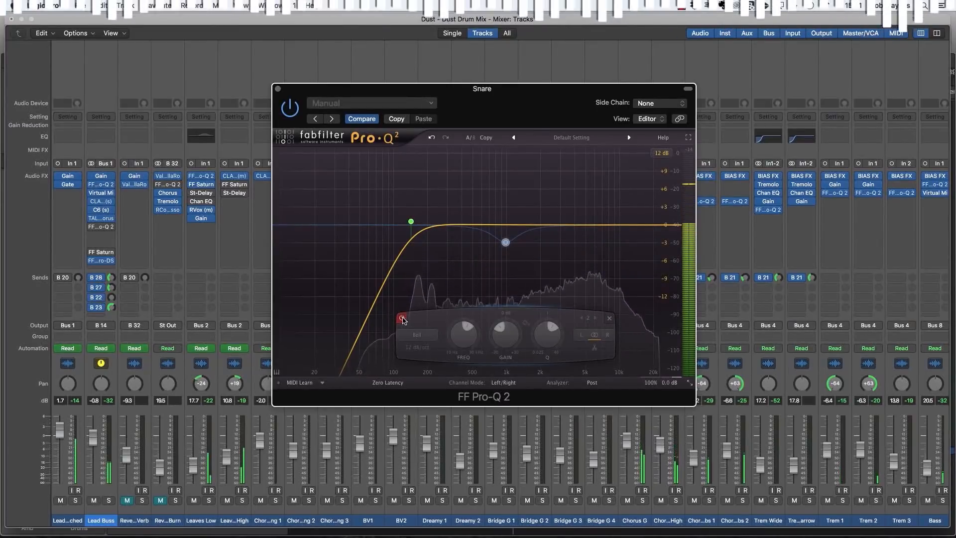
left_click(403, 318)
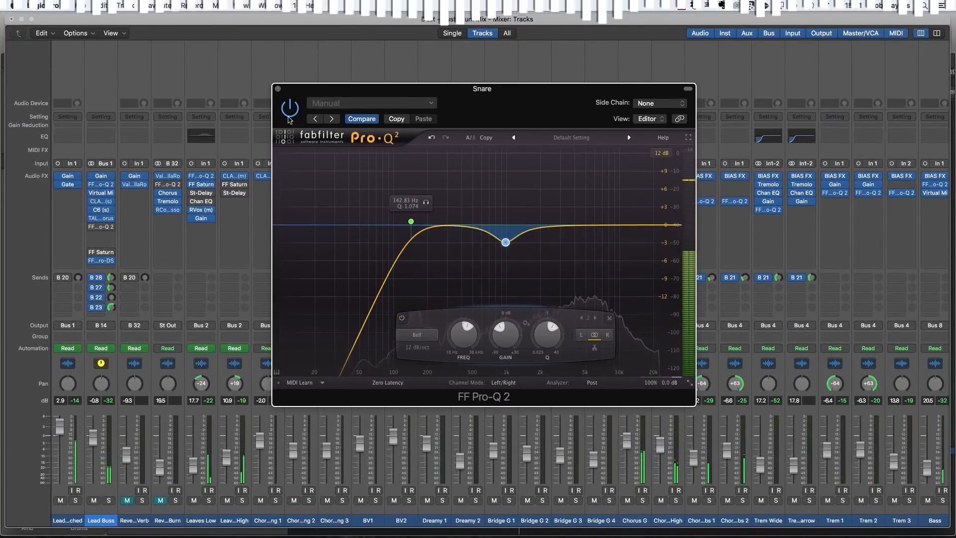
Step: Close the Snare EQ and examine the Pro-Q 2 curves on the Bridge G 3 and Bridge G 1 channels
left_click(277, 89)
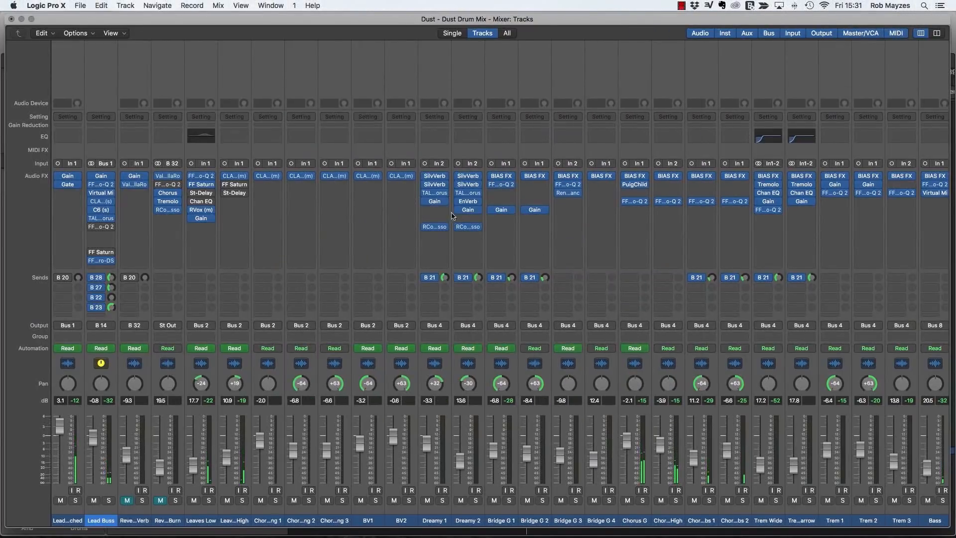
scroll(522, 199, "right", 2)
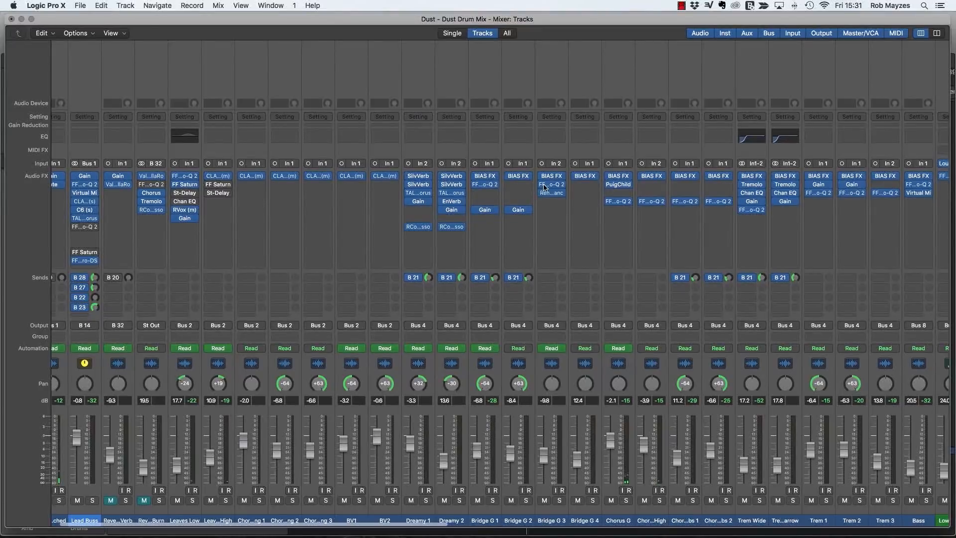
left_click(552, 185)
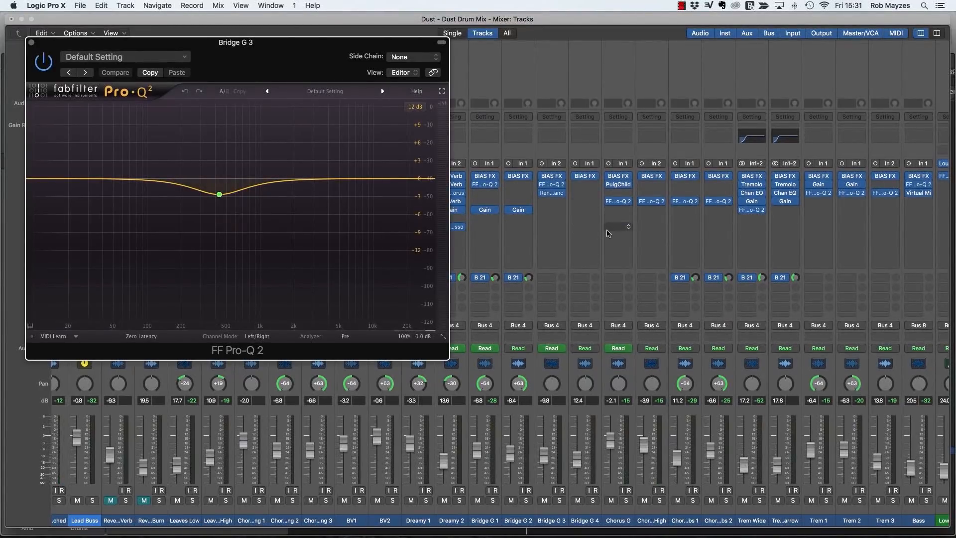
scroll(609, 233, "left", 2)
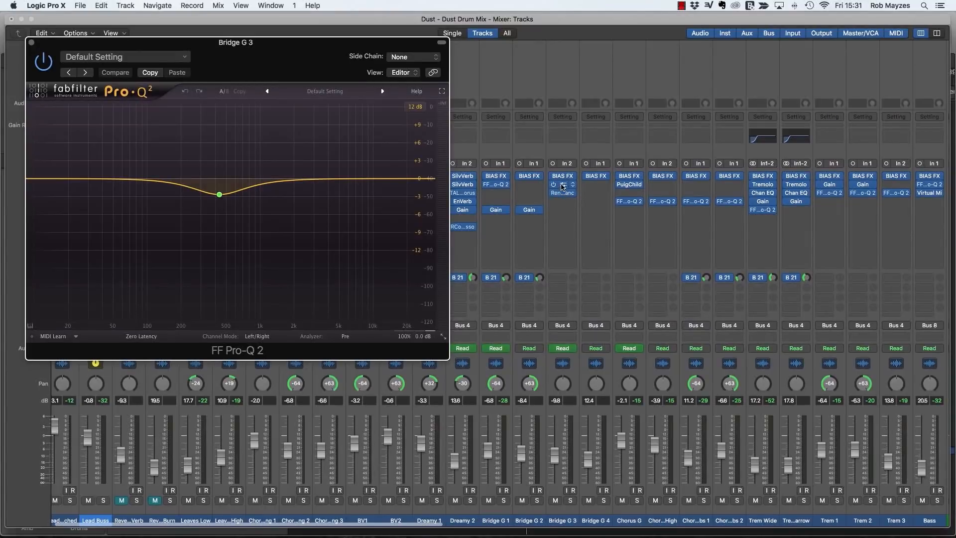
left_click(562, 185)
left_click(496, 185)
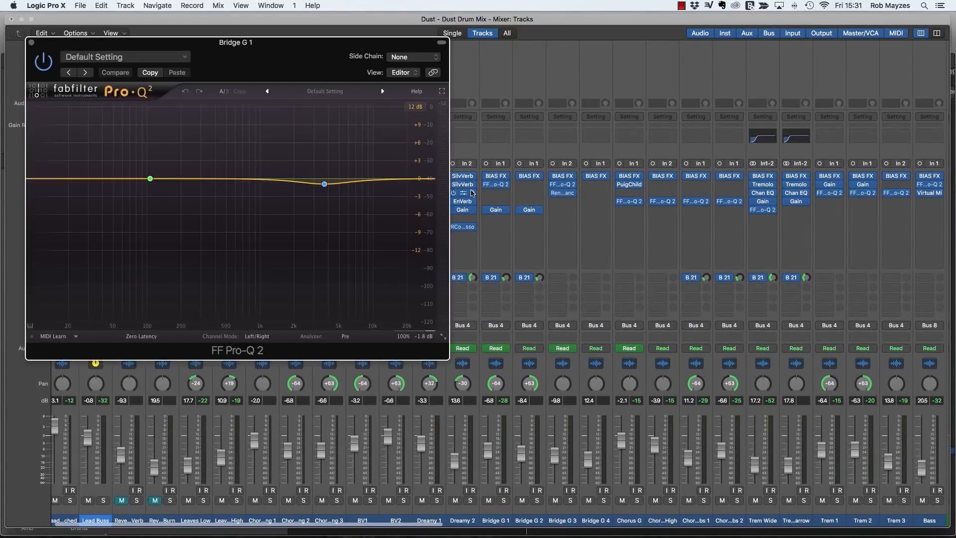
left_click(31, 42)
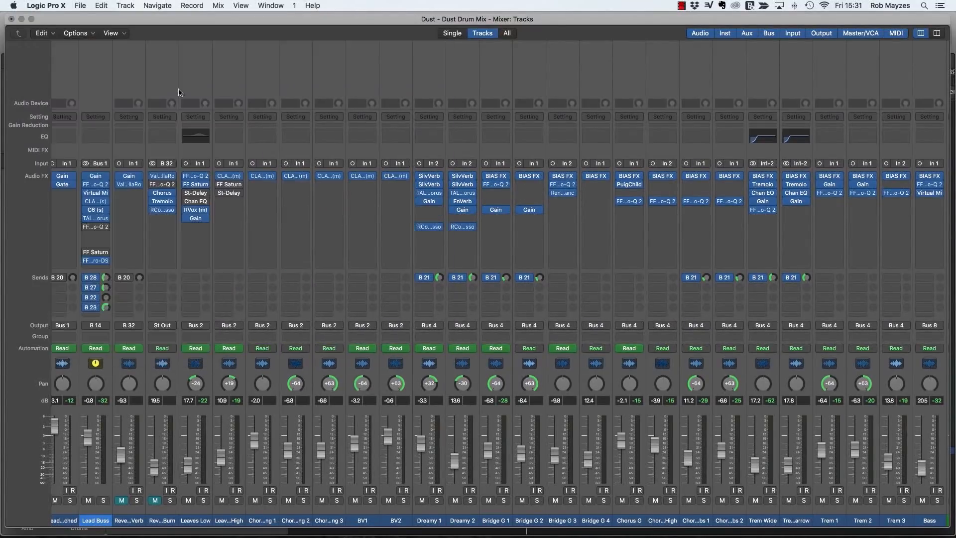
Step: Examine the high-frequency boost in the Guitars bus Pro-Q 2 and close the plug-in window
scroll(495, 211, "left", 1)
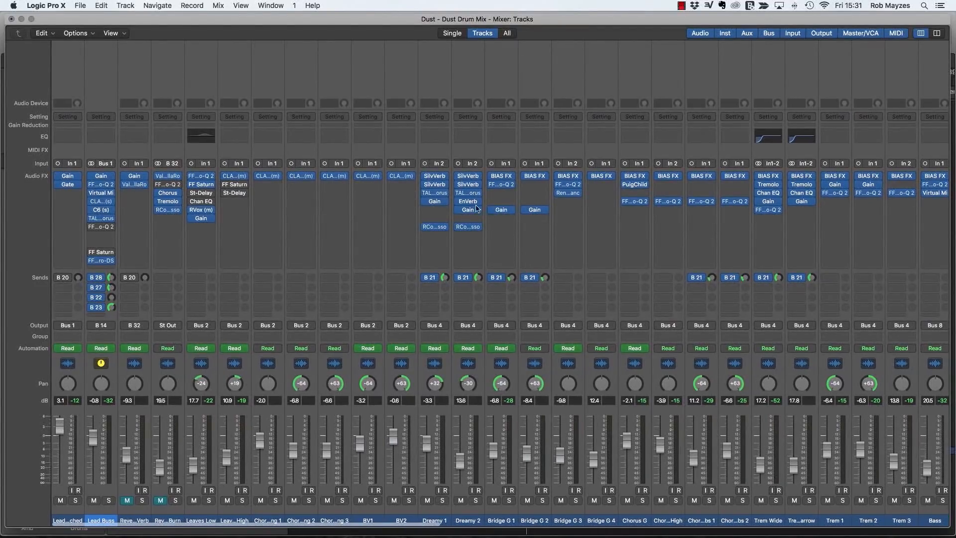
scroll(508, 234, "right", 15)
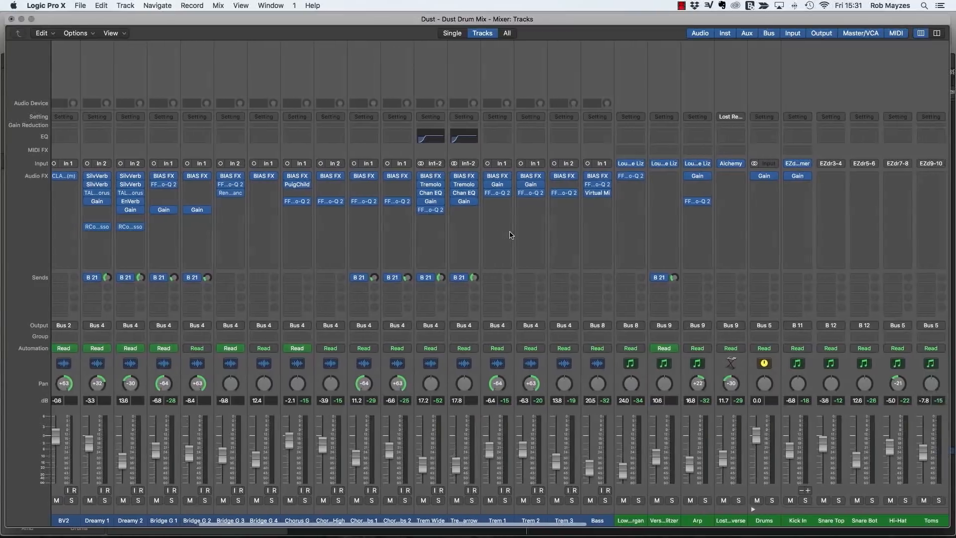
scroll(513, 235, "right", 6)
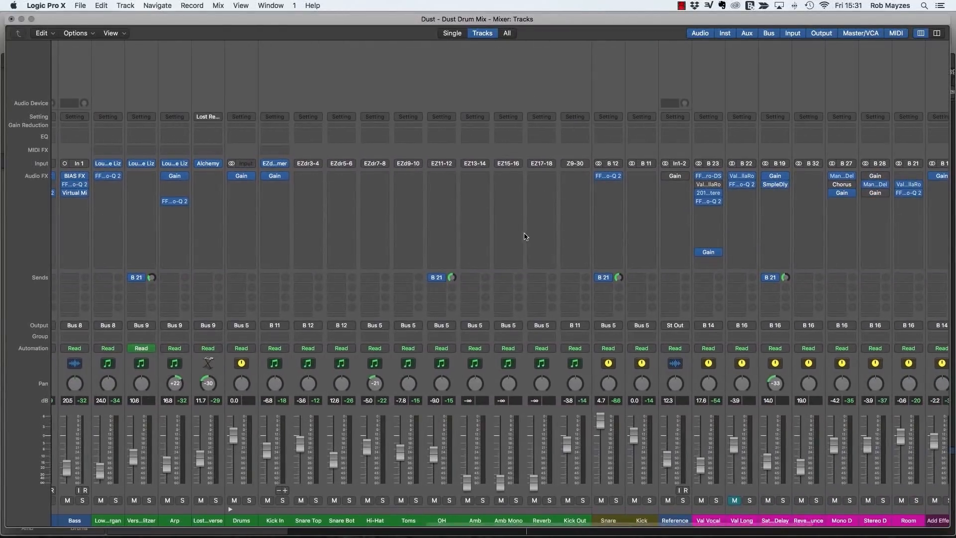
scroll(730, 249, "right", 4)
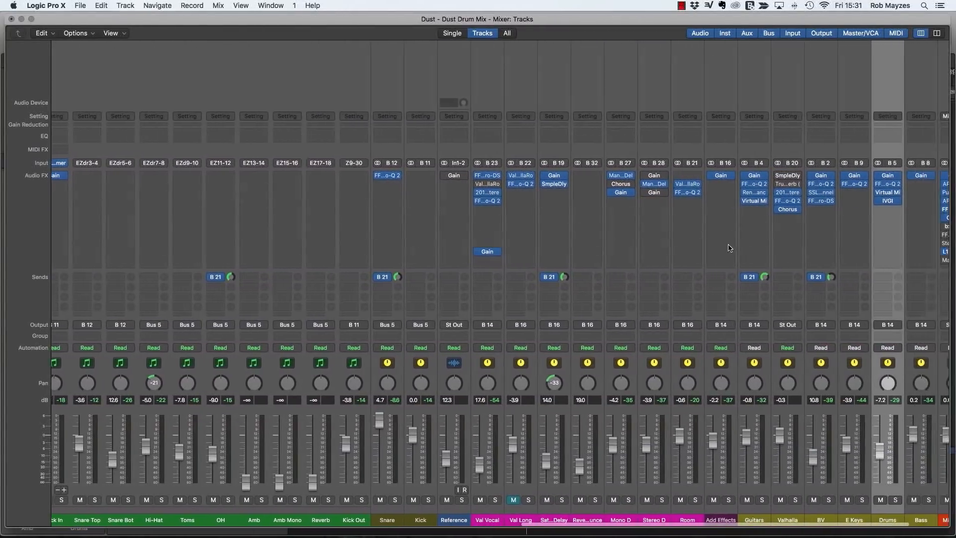
left_click(752, 185)
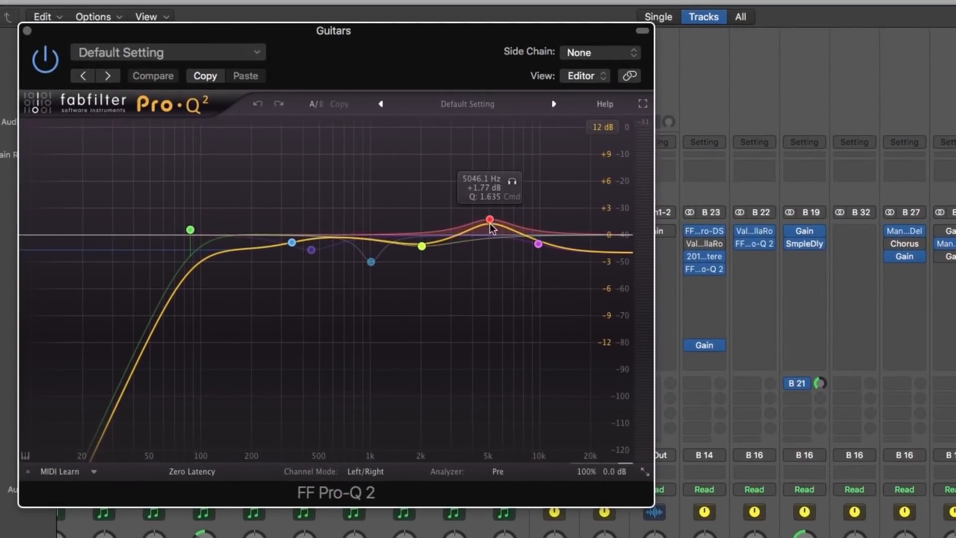
left_click(26, 31)
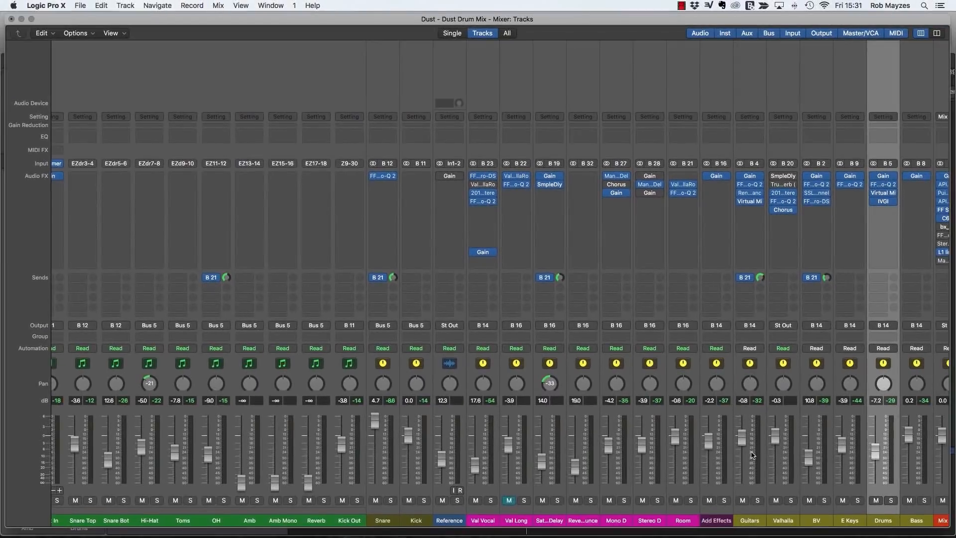
Step: Examine the midrange cut in the Chorus G channel's Pro-Q 2 and check the EQ on the neighbouring chorus high guitar channel
scroll(661, 387, "left", 10)
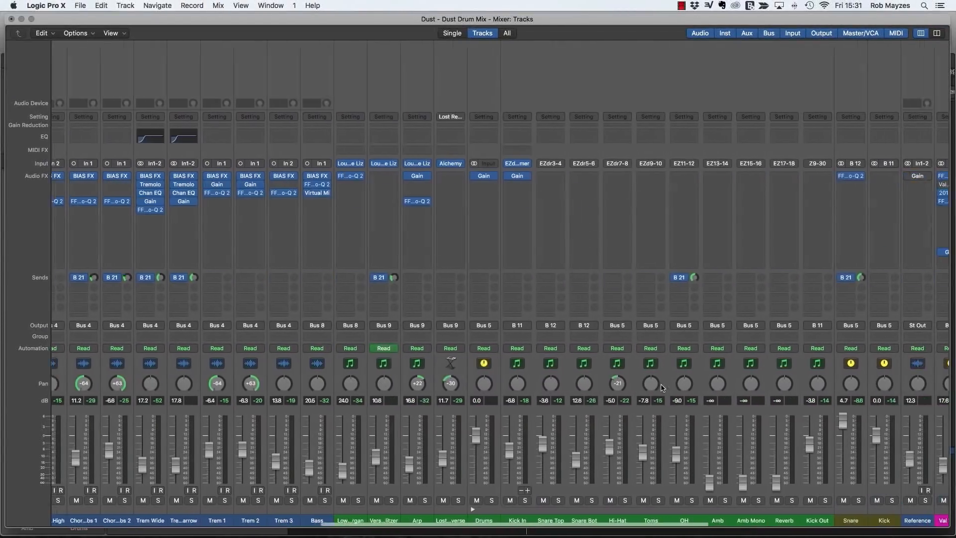
scroll(663, 387, "left", 7)
scroll(662, 388, "left", 2)
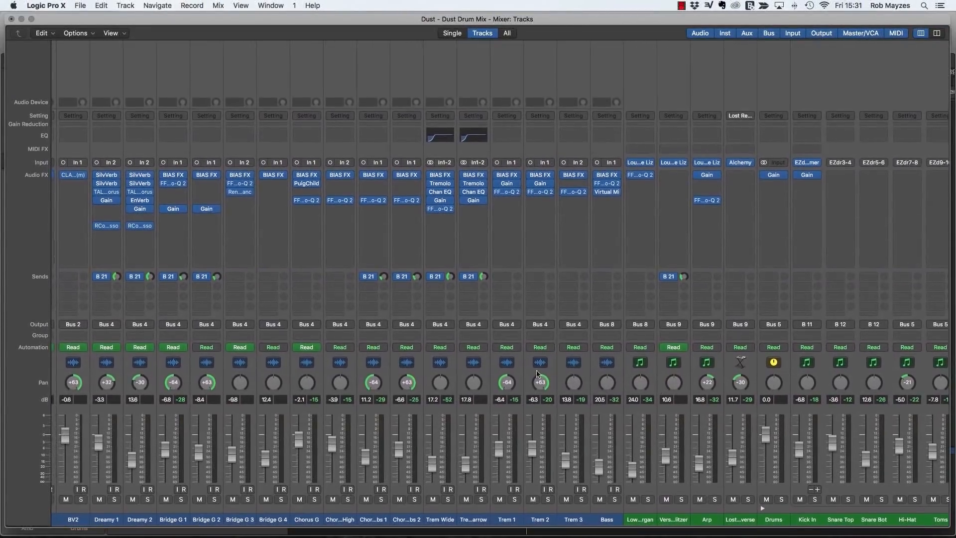
left_click(347, 201)
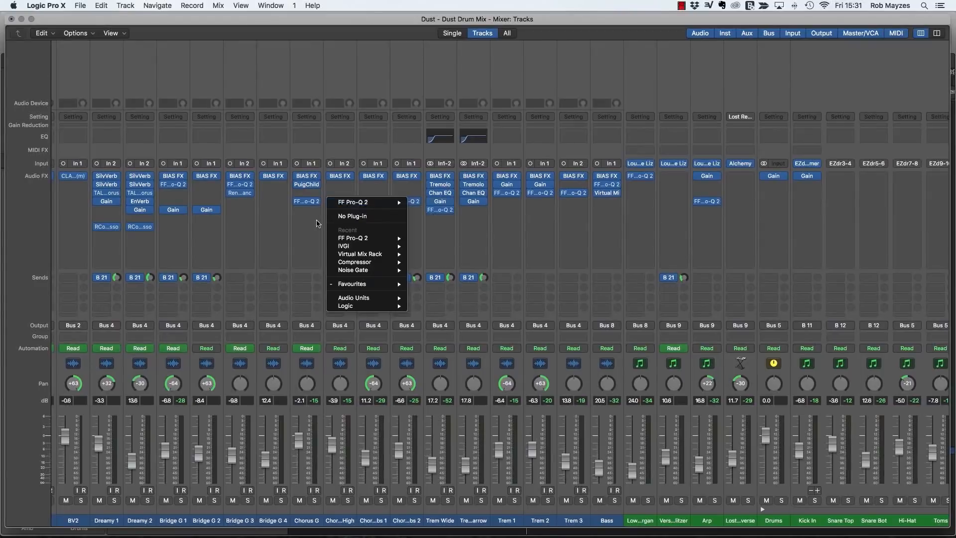
left_click(307, 201)
left_click(306, 201)
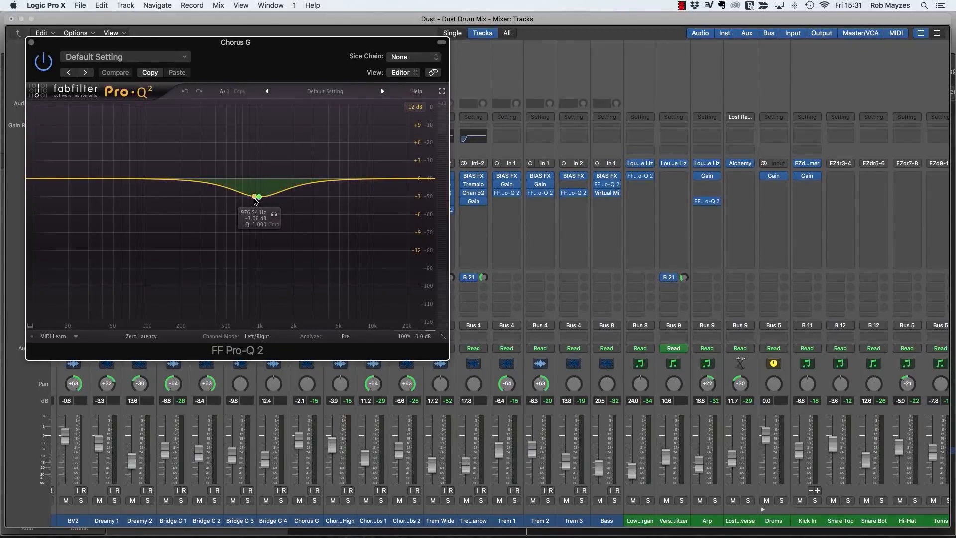
left_click(30, 43)
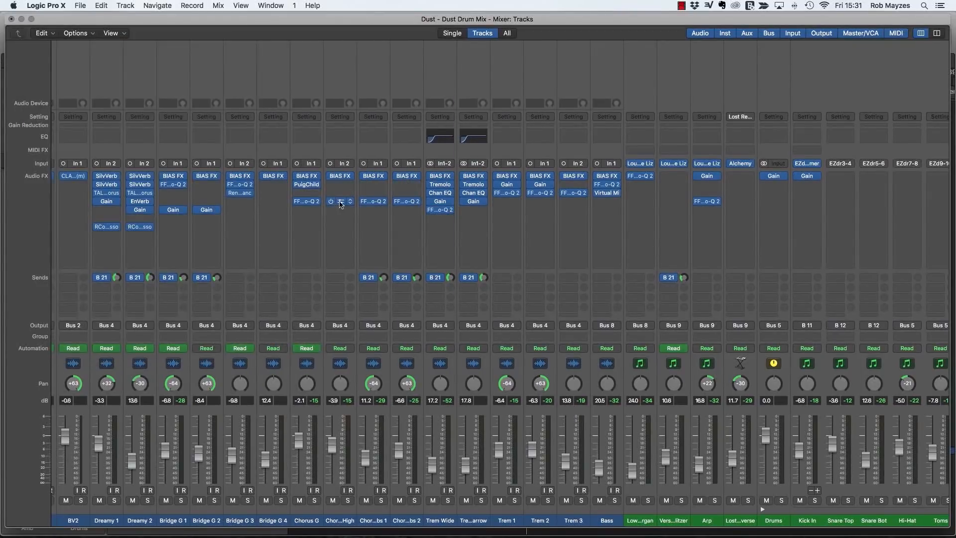
left_click(341, 202)
left_click(31, 44)
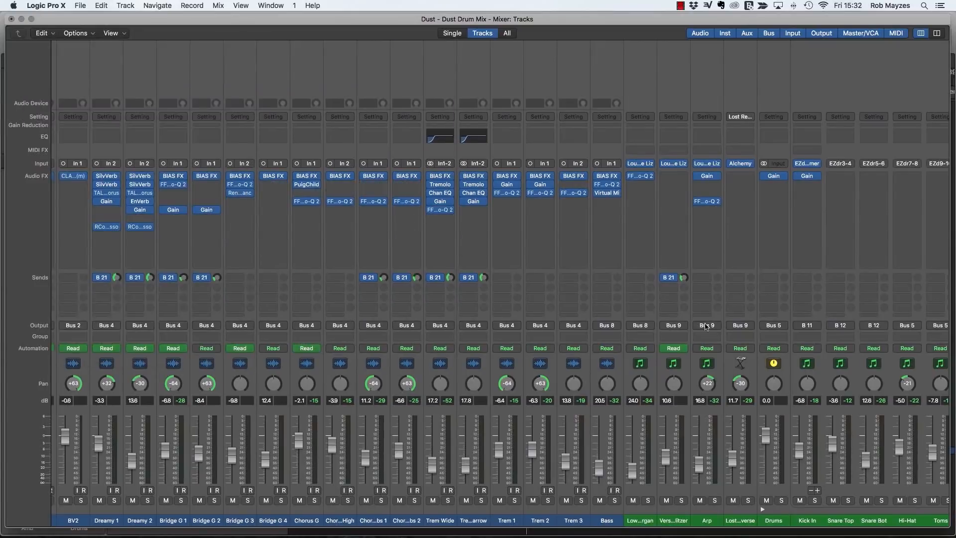
Step: Reopen the Snare bus Pro-Q 2 and add a treble bell boost of about 1.7 dB near 8.9 kHz during playback
scroll(702, 329, "right", 15)
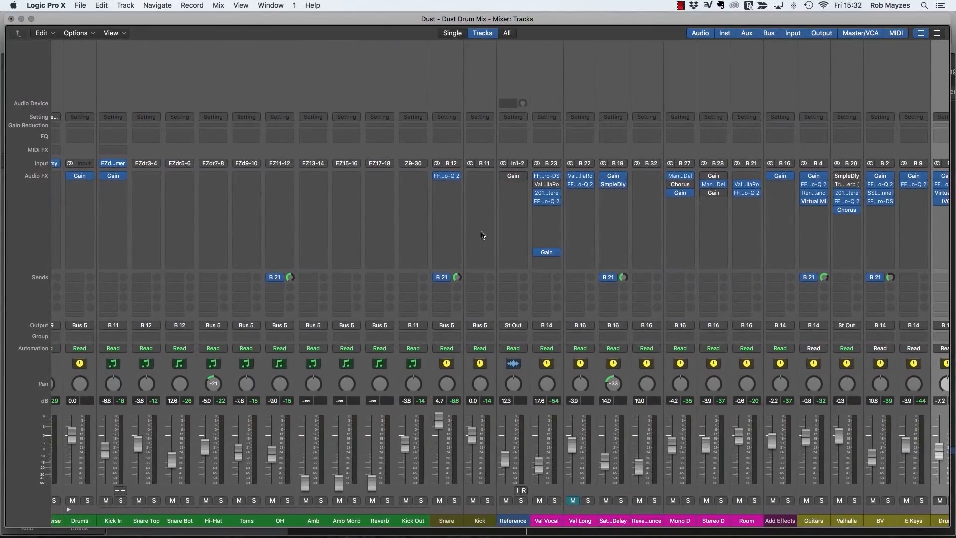
left_click(447, 176)
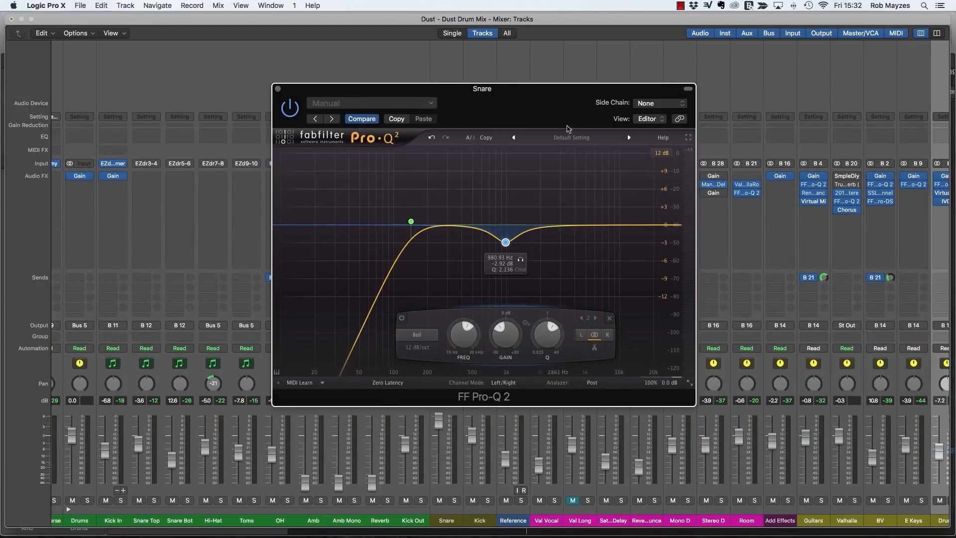
left_click_drag(568, 128, 549, 110)
key("space")
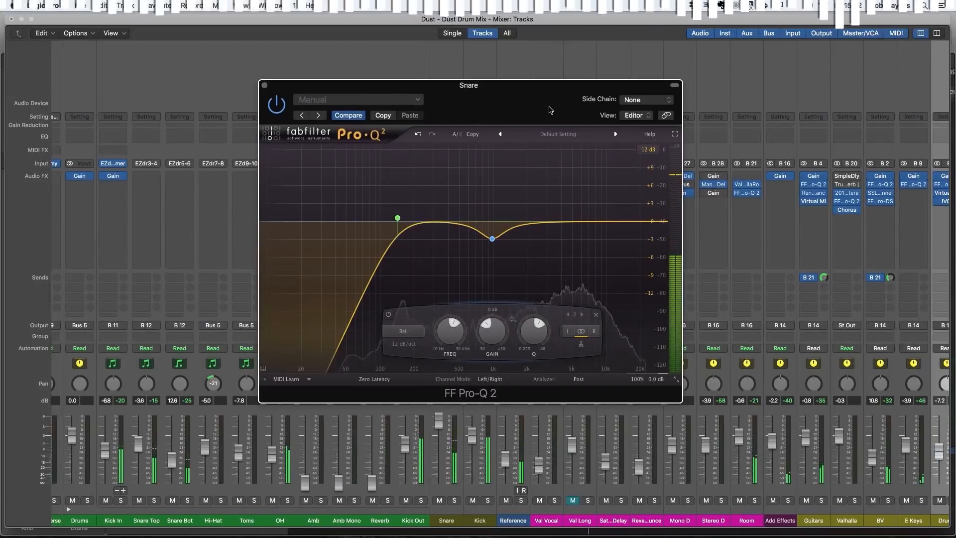
left_click_drag(586, 213, 611, 214)
Step: Try a high-shelf shape on the Snare EQ's treble band and return it to a bell
left_click(458, 331)
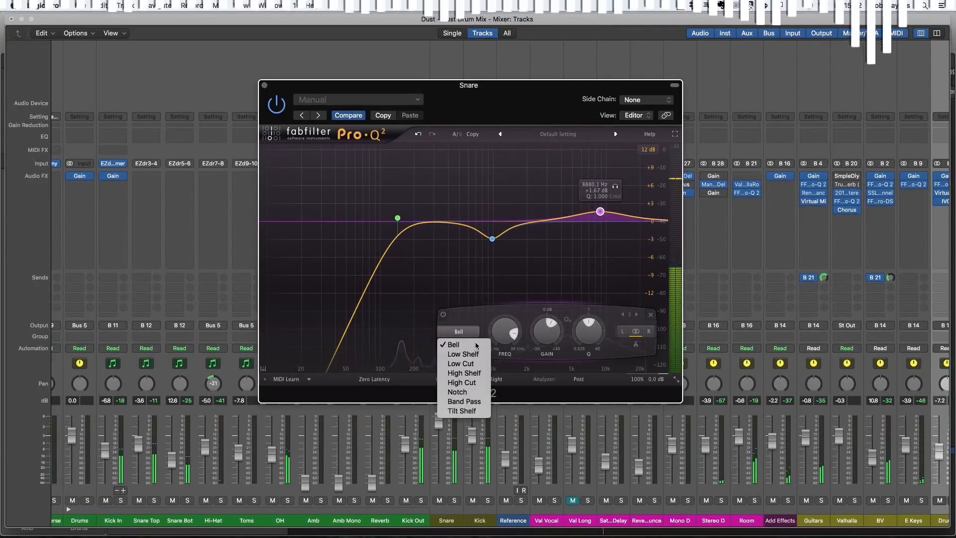
left_click(464, 373)
mouse_move(600, 216)
left_mouse_down()
mouse_move(574, 209)
mouse_move(588, 198)
mouse_move(603, 211)
mouse_move(587, 195)
mouse_move(545, 194)
mouse_move(606, 199)
mouse_move(605, 216)
left_mouse_up()
left_click(458, 331)
left_click(455, 343)
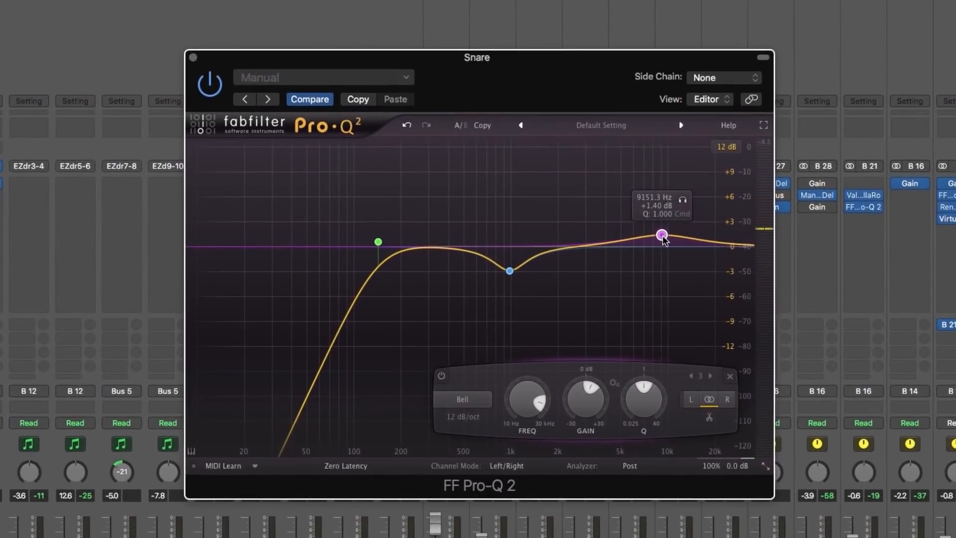
Step: Tune the Snare's treble bell to about 9290 Hz and +1.73 dB, and compare it bypassed and active
mouse_move(664, 238)
left_mouse_down()
mouse_move(623, 237)
mouse_move(669, 239)
left_mouse_up()
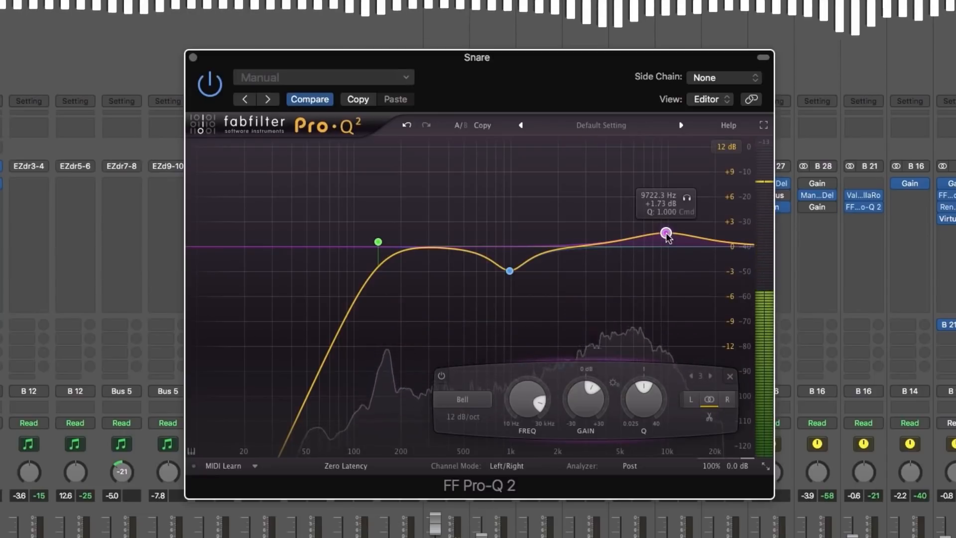
left_click_drag(666, 234, 664, 233)
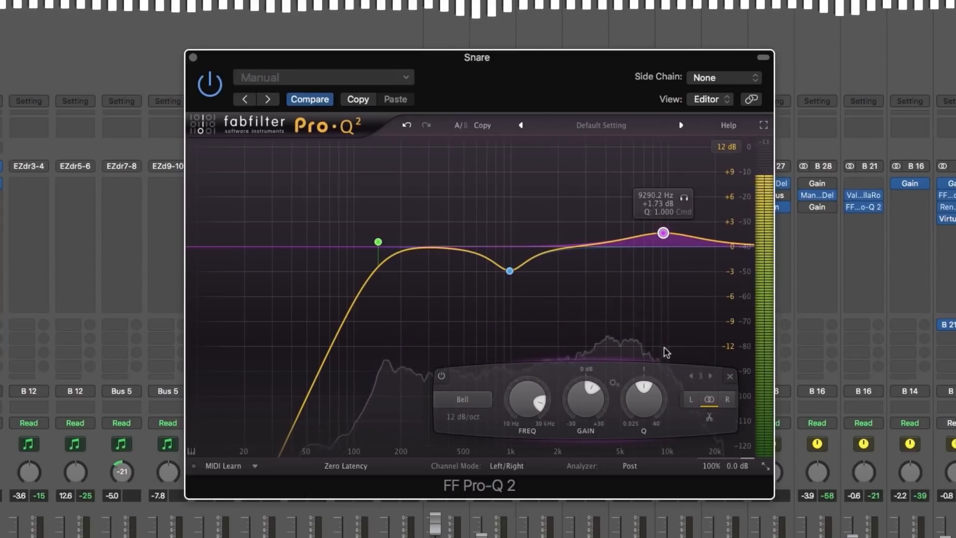
left_click(441, 377)
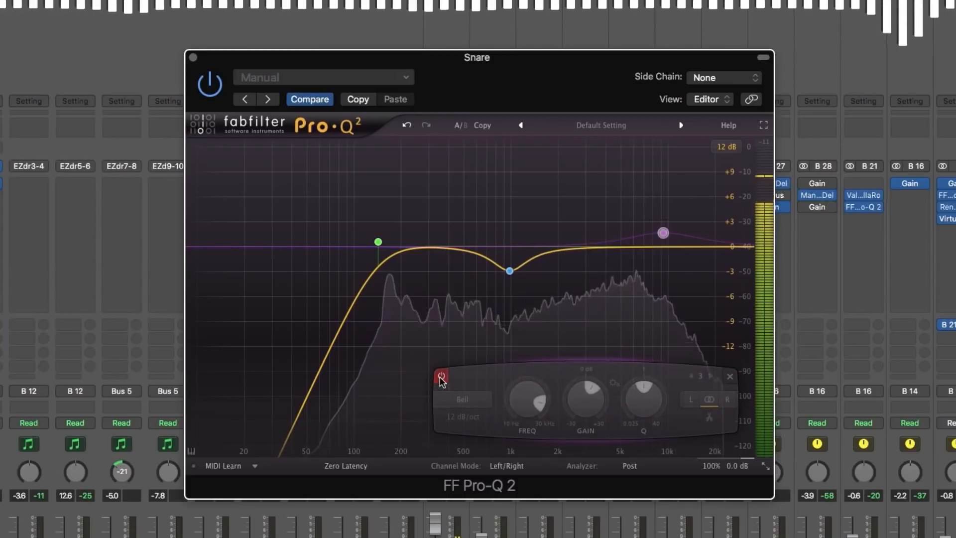
left_click(442, 377)
Step: Raise the Snare's 9290 Hz bell boost to just over 2.2 dB, compare it bypassed and active, and close the EQ
mouse_move(664, 229)
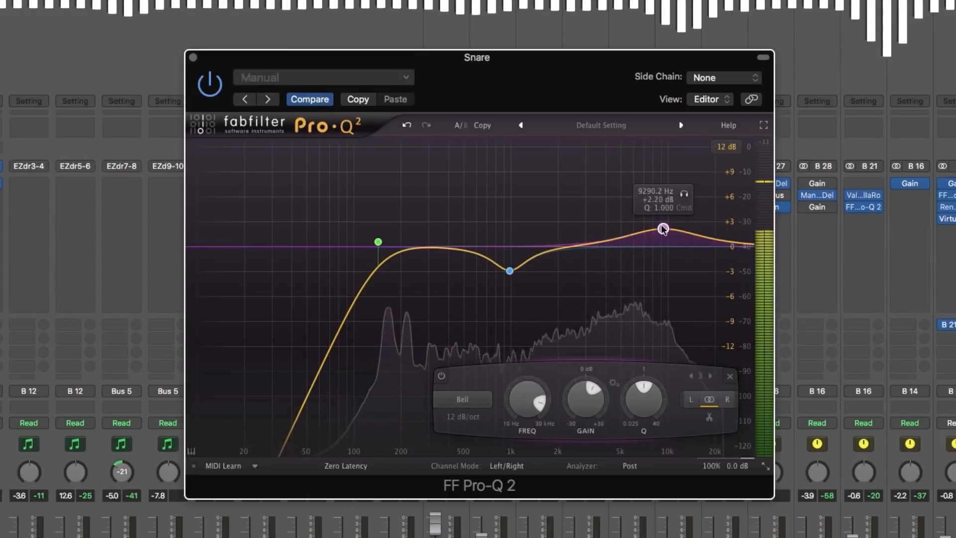
left_click(442, 377)
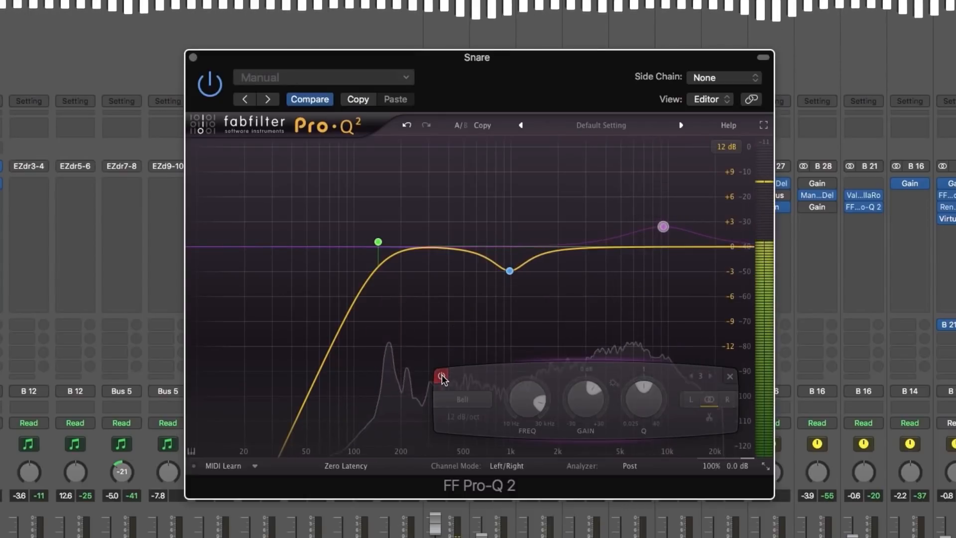
left_click(442, 377)
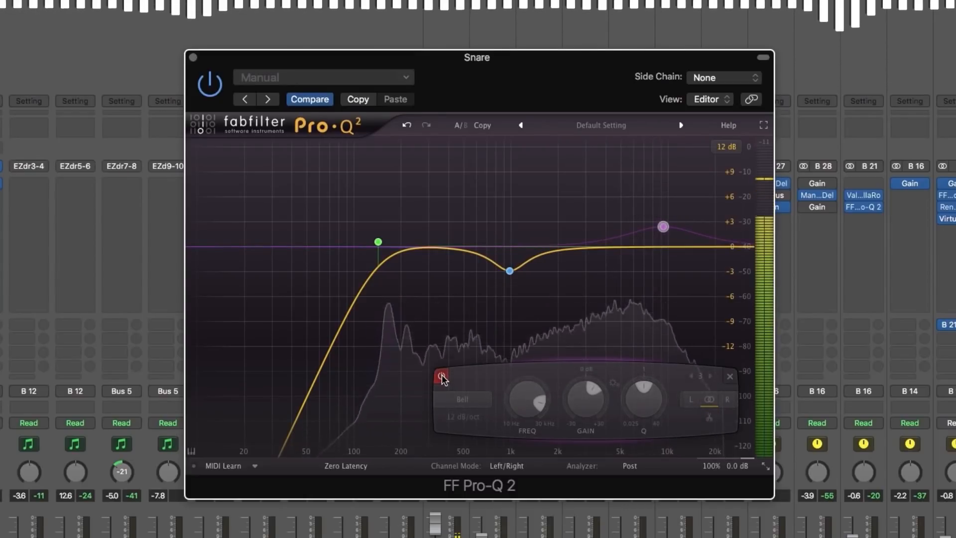
left_click(193, 58)
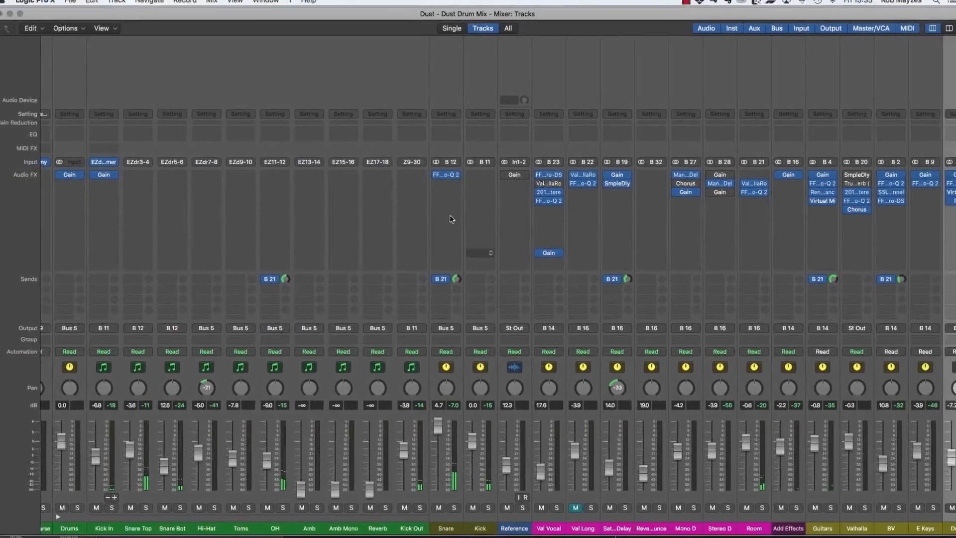
Step: Insert a stereo Klanghelm IVGI saturation plug-in after the EQ on the Snare bus
left_click(446, 183)
mouse_move(462, 275)
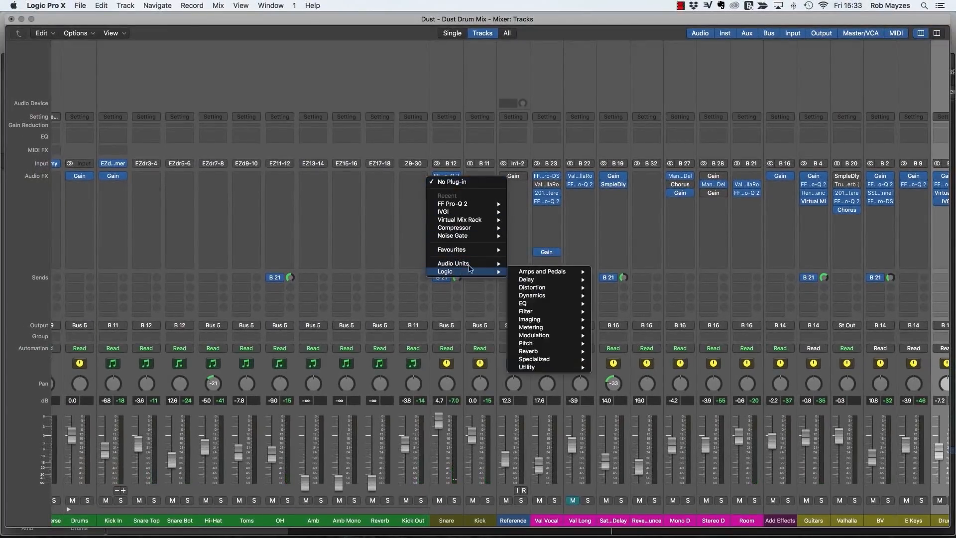
mouse_move(572, 311)
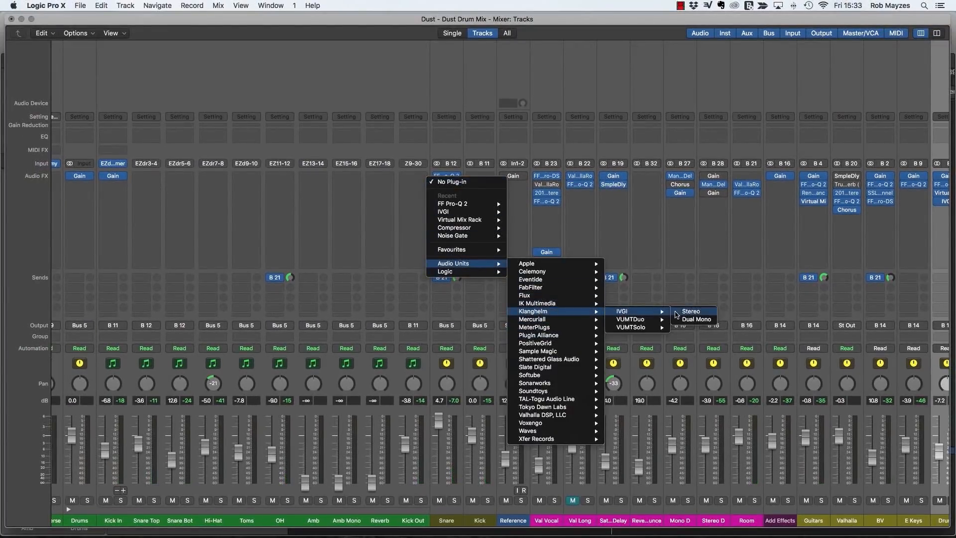
left_click(678, 314)
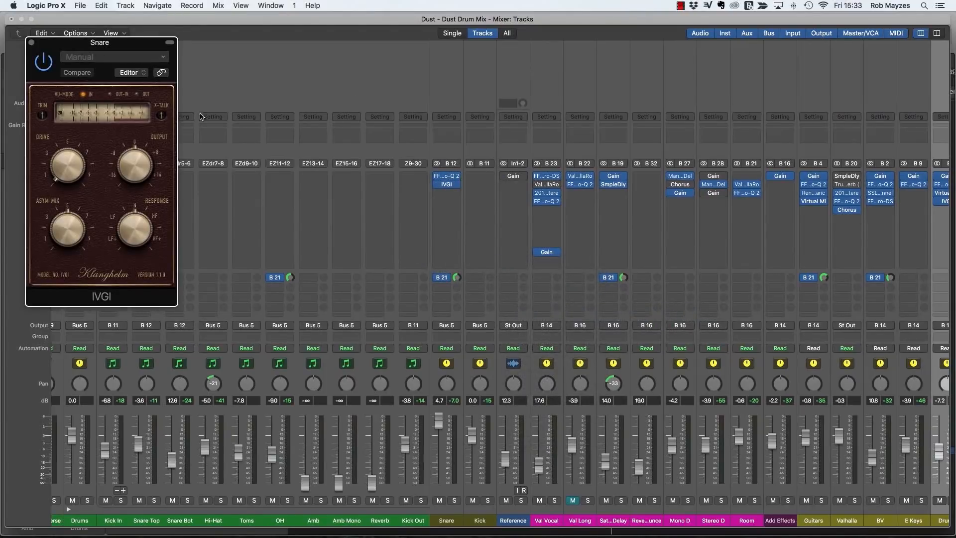
Step: Turn the IVGI's Response fully to HF+ and raise its Drive to slightly above 7 on the Snare
left_click_drag(100, 42, 632, 182)
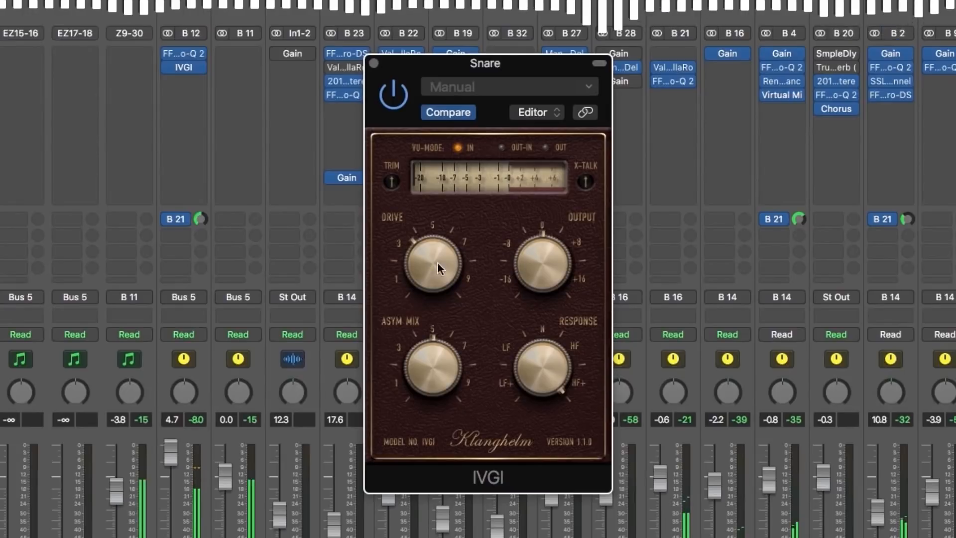
left_click_drag(434, 244, 436, 206)
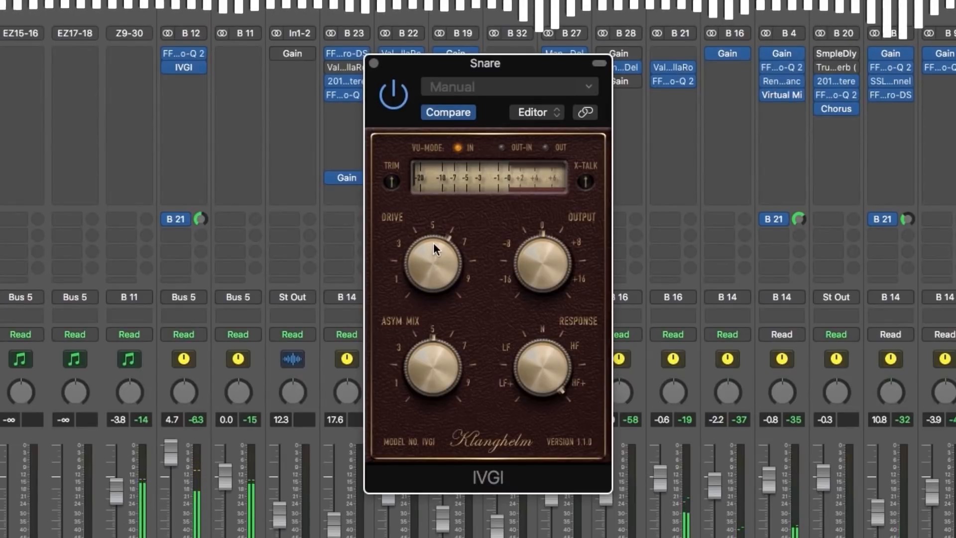
left_click_drag(434, 241, 434, 220)
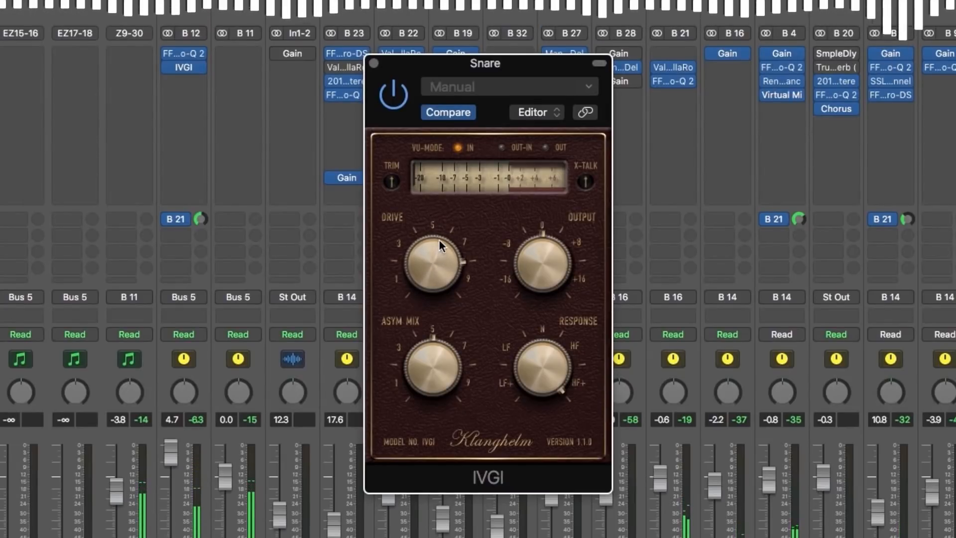
mouse_move(439, 252)
left_mouse_down()
mouse_move(437, 269)
mouse_move(438, 250)
left_mouse_up()
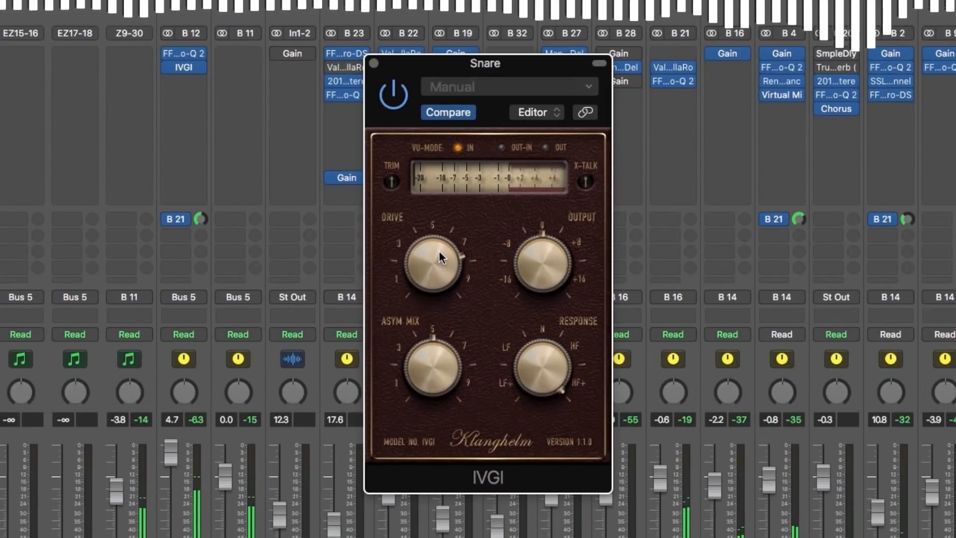
Step: Compare the Snare with the IVGI bypassed and active, ease its Drive back to just below 7, and close it
left_click(394, 96)
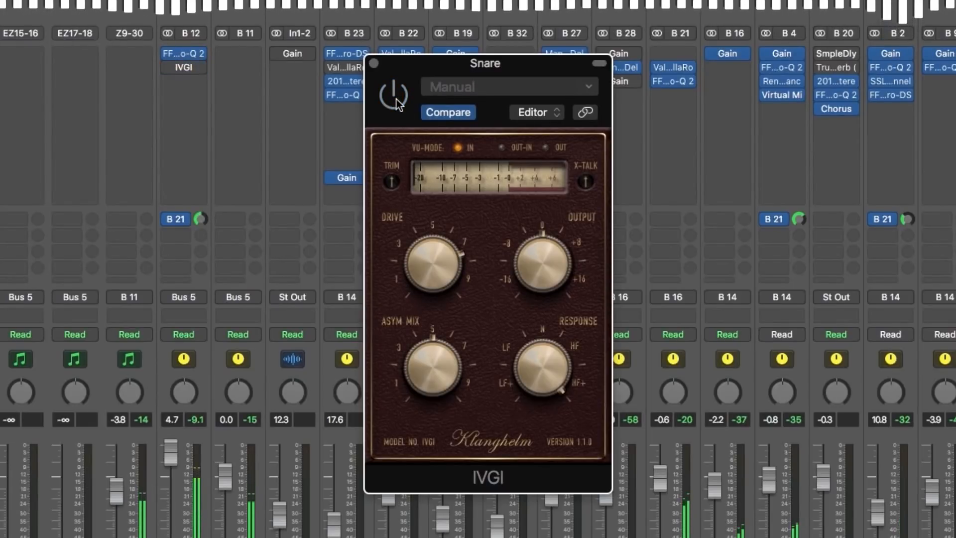
left_click(394, 96)
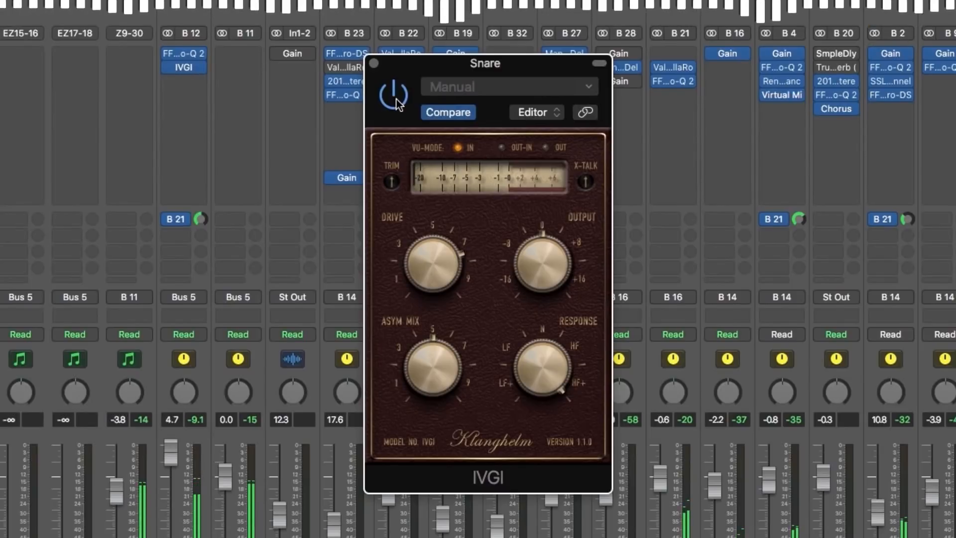
left_click(393, 96)
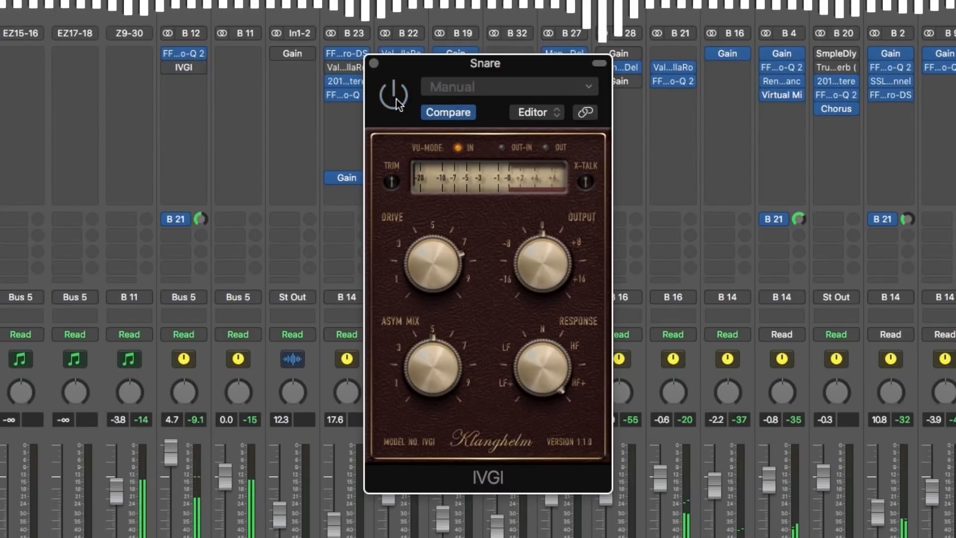
left_click(394, 96)
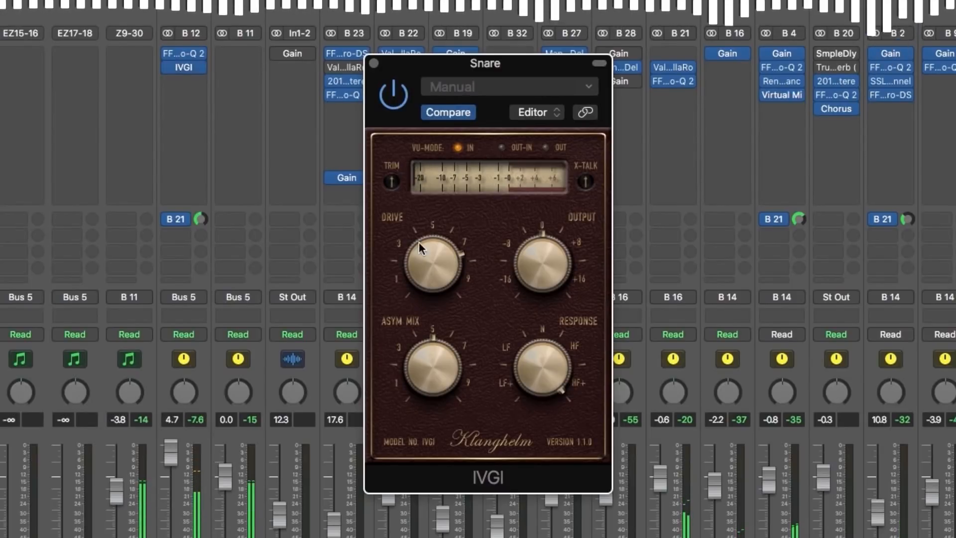
left_click_drag(421, 256, 422, 276)
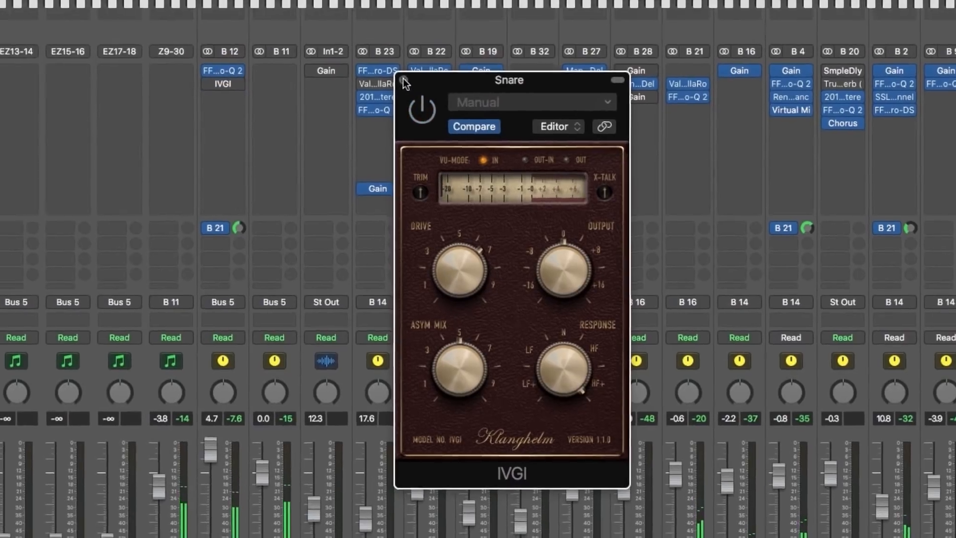
left_click(374, 63)
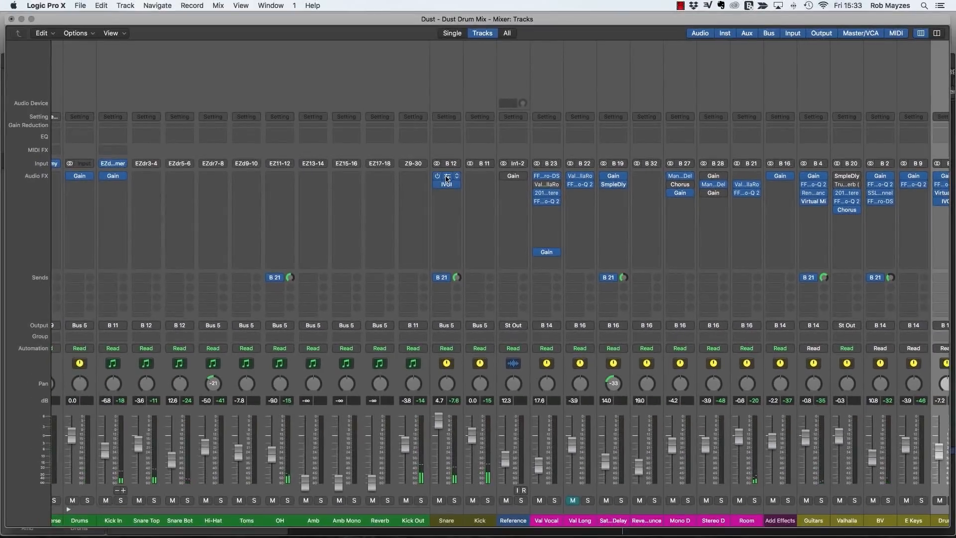
Step: Lower the Snare EQ's 9290 Hz bell boost to about 2 dB and close the EQ
left_click(334, 118)
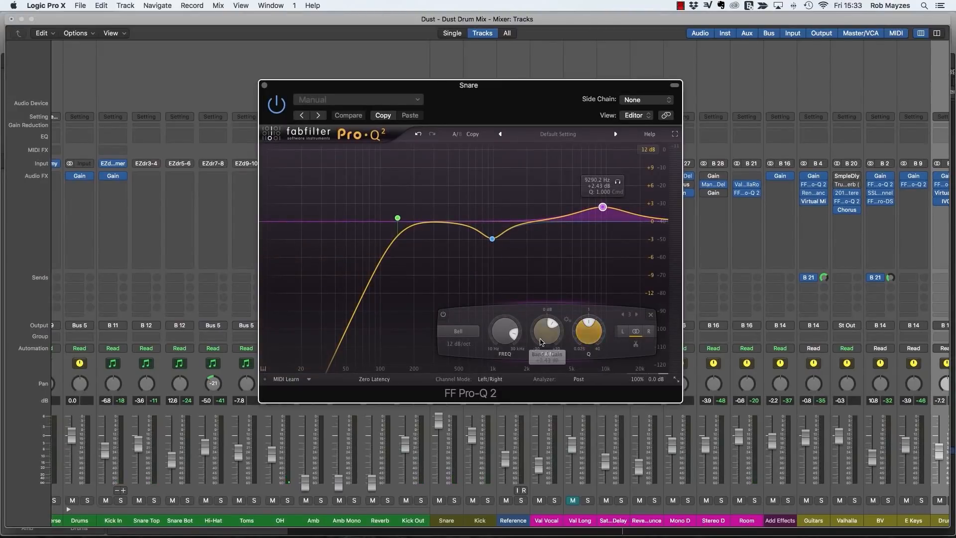
scroll(547, 342, "down", 2)
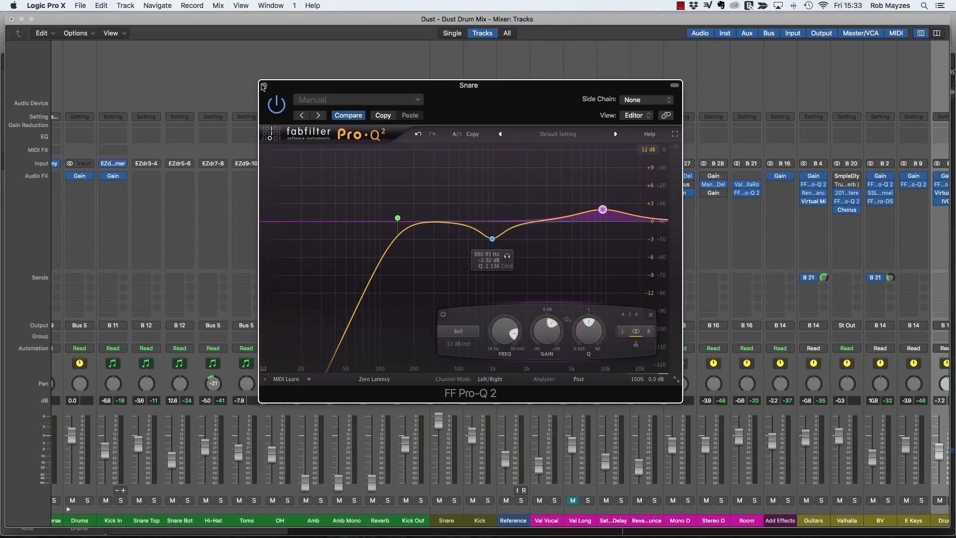
left_click(264, 86)
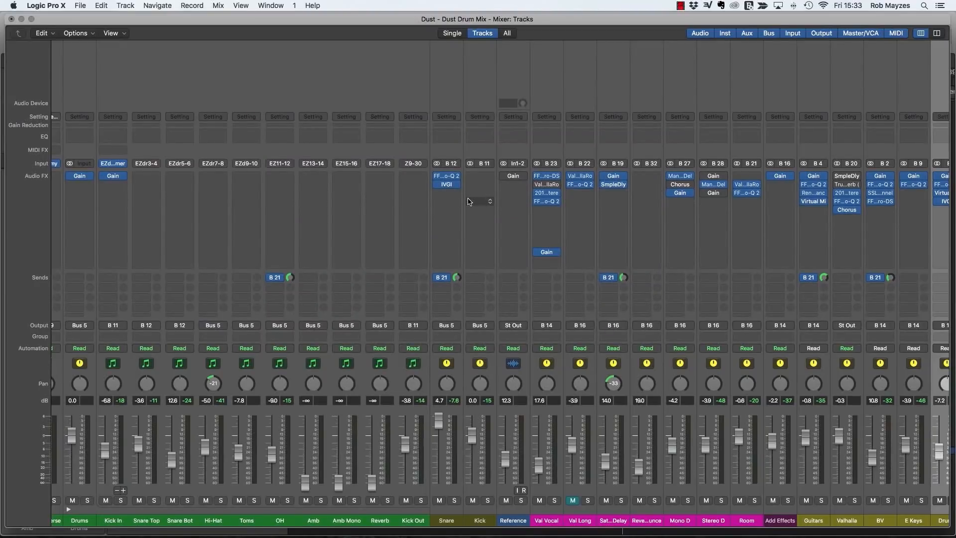
Step: Insert Slate Digital's Virtual Mix Rack after the IVGI on the Snare bus and load the FG-116 compressor into slot A
left_click(447, 193)
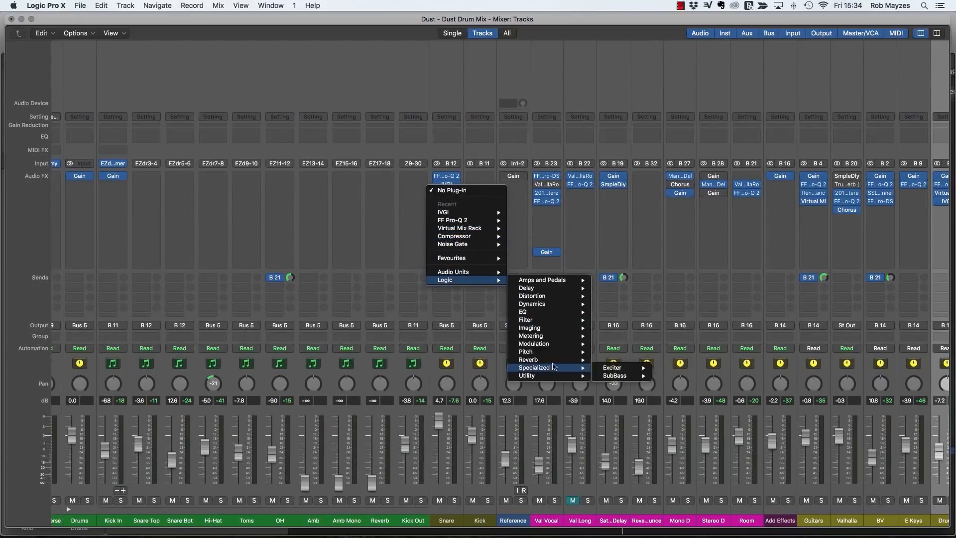
mouse_move(488, 274)
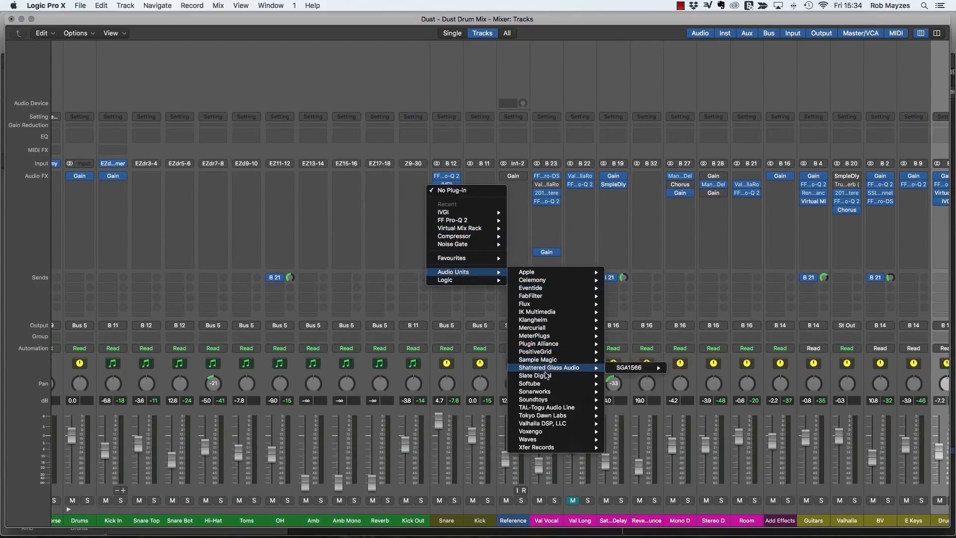
mouse_move(548, 375)
mouse_move(641, 379)
left_click(699, 379)
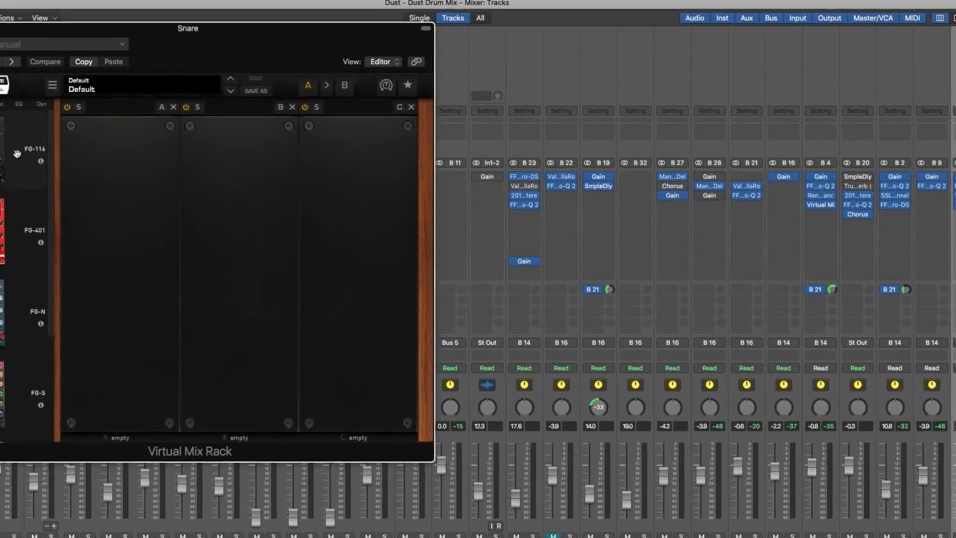
double_click(17, 154)
left_click_drag(338, 59, 660, 78)
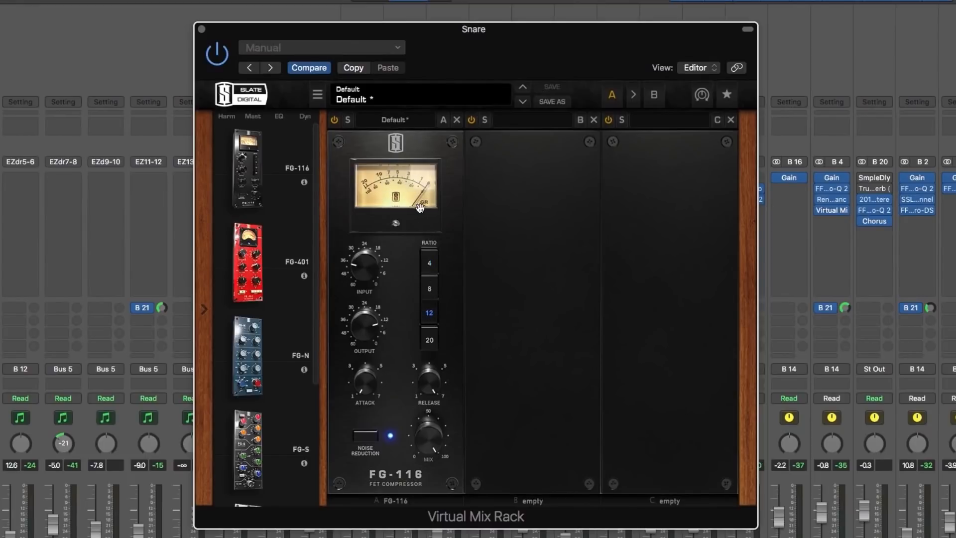
Step: Set the FG-116's attack to about 3.3 and release to about 4.8, drive its input, and lower its output to about -22 dB
mouse_move(360, 360)
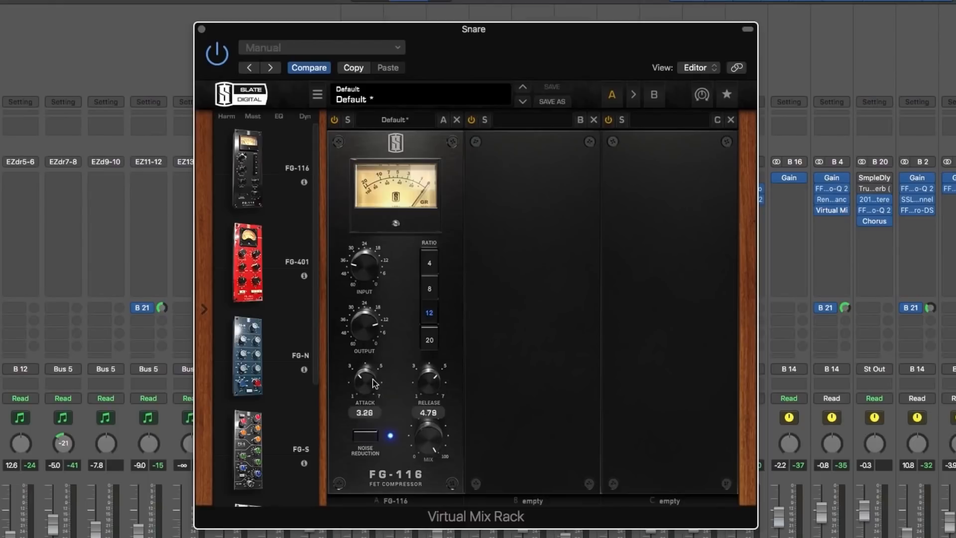
left_click_drag(372, 379, 372, 377)
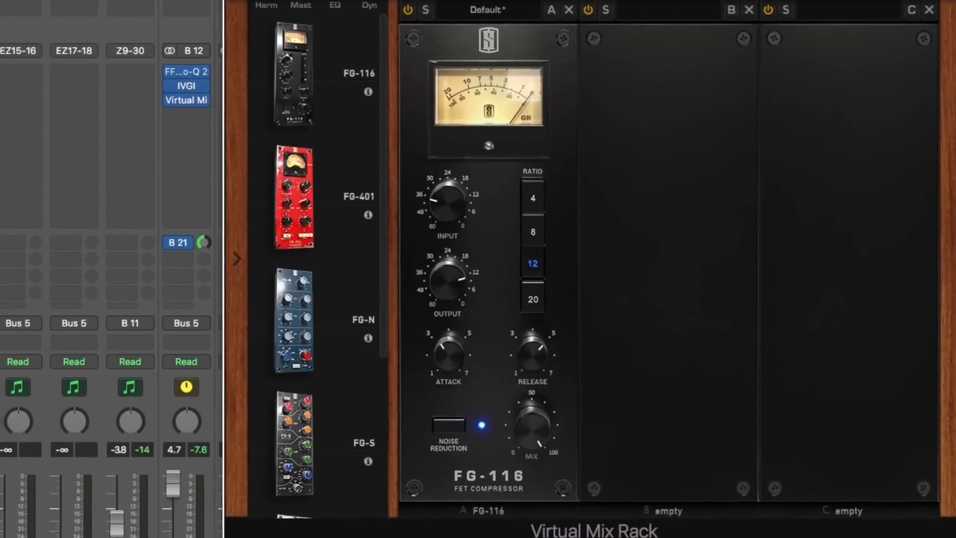
left_click_drag(444, 193, 443, 142)
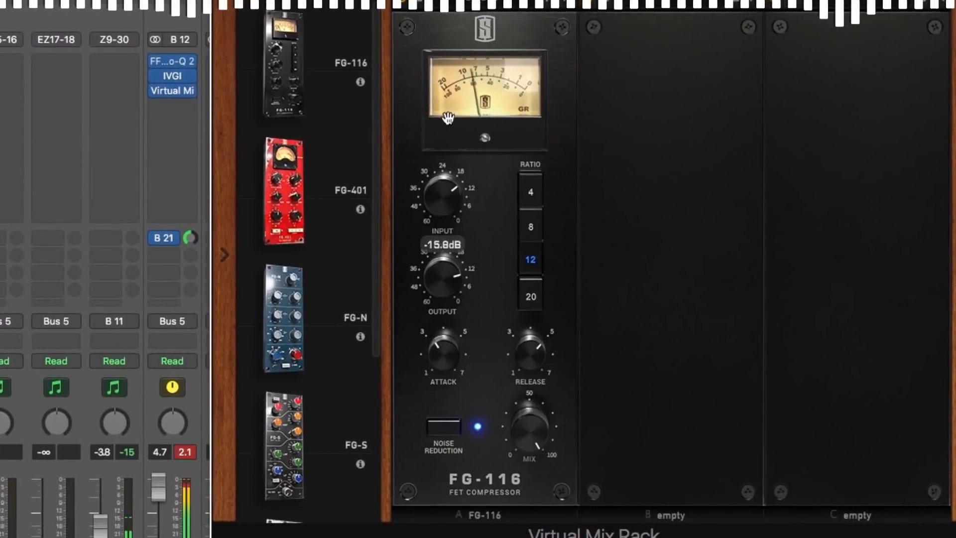
left_click_drag(444, 273, 444, 318)
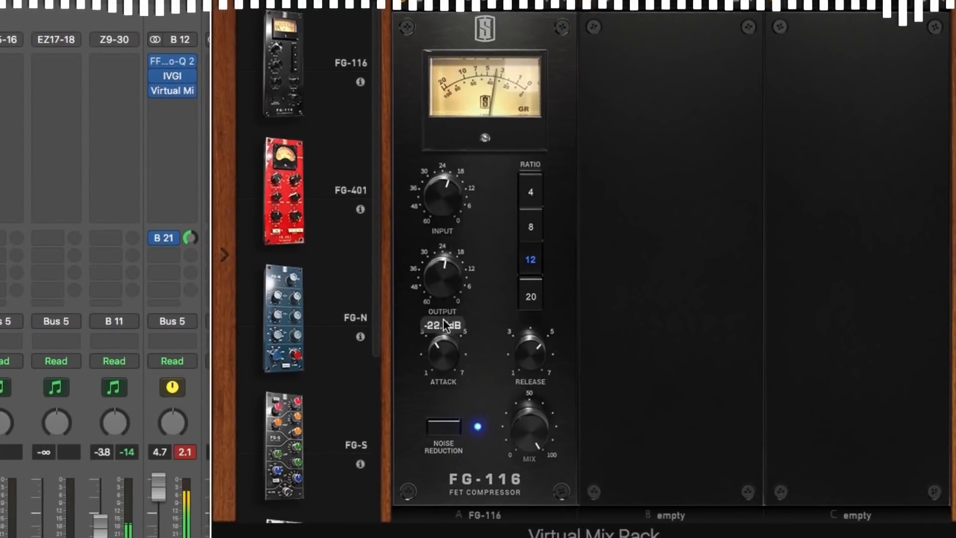
Step: Set the FG-116's ratio to 20, adjust its release slightly, and raise its input to -13.9 dB
left_click_drag(518, 356, 526, 359)
left_click(532, 296)
mouse_move(419, 195)
left_click_drag(419, 192, 443, 190)
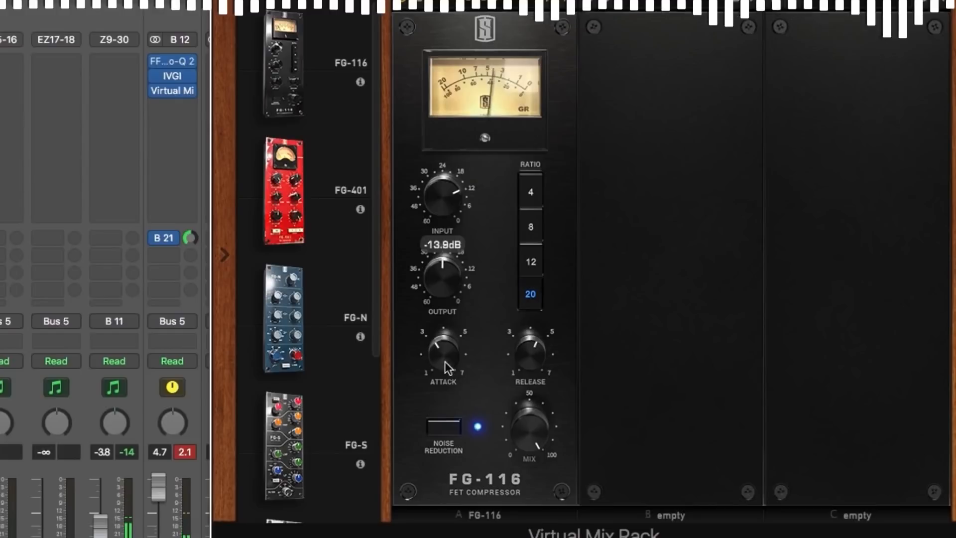
Step: Audition the FG-116's attack at 1.00 and 2.65, and its release at the 7.00 and 1.00 extremes
left_click_drag(445, 360, 466, 483)
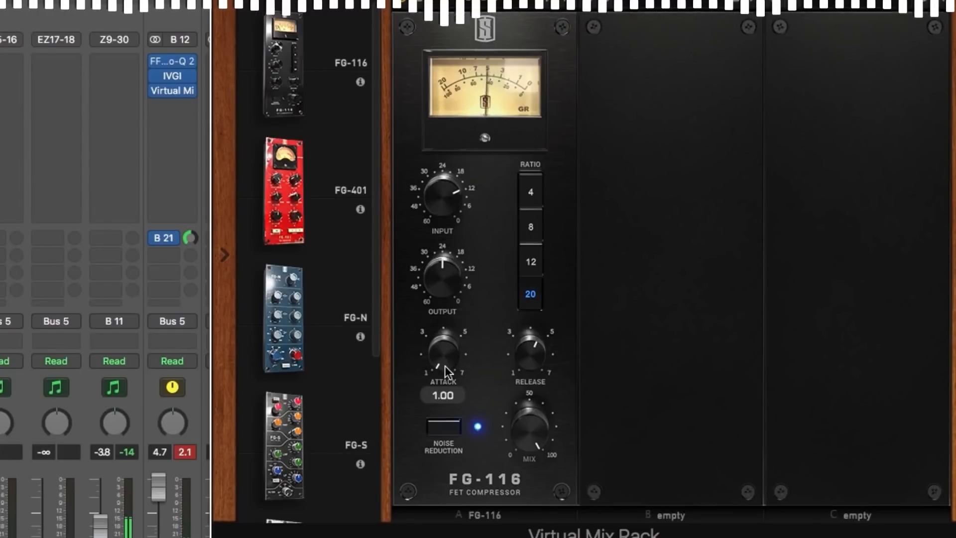
left_click_drag(442, 355, 444, 289)
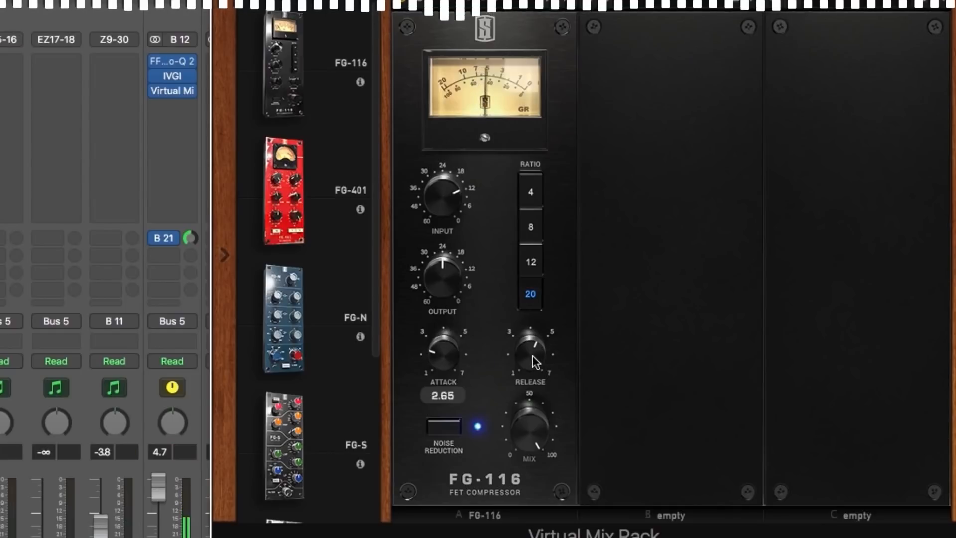
left_click_drag(533, 355, 543, 269)
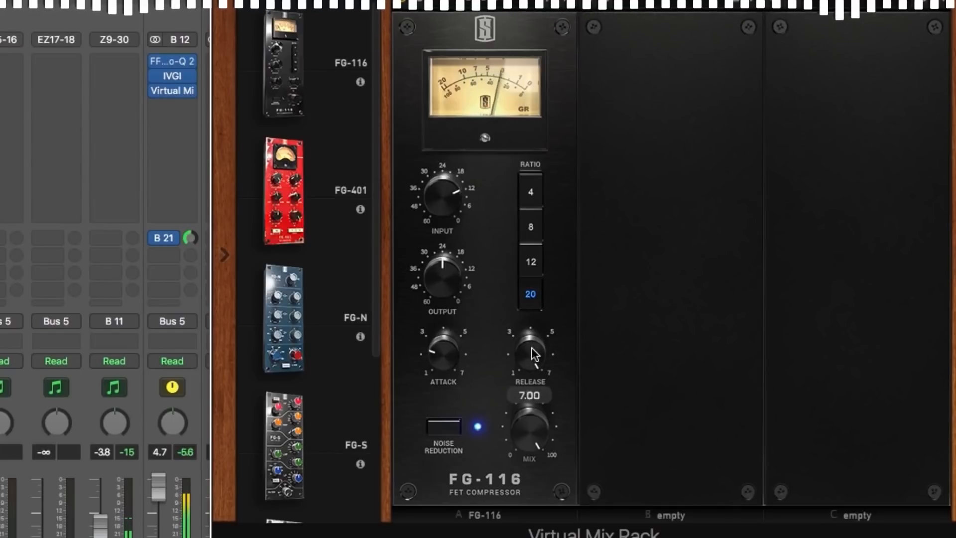
left_click_drag(531, 348, 528, 504)
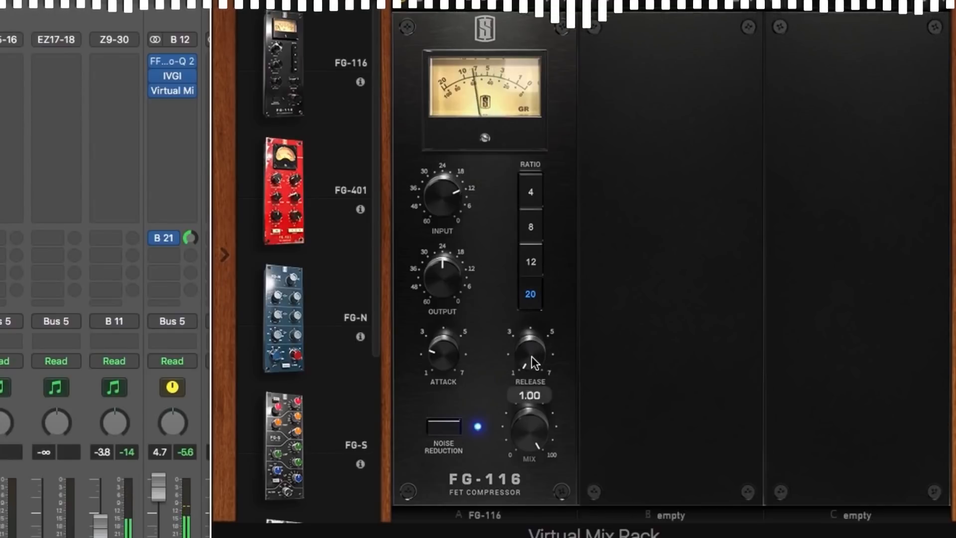
Step: Settle the FG-116's release and attack slightly above their mid-range positions
left_click_drag(531, 356, 536, 212)
left_click_drag(528, 351, 528, 393)
mouse_move(442, 340)
left_click_drag(445, 346, 444, 300)
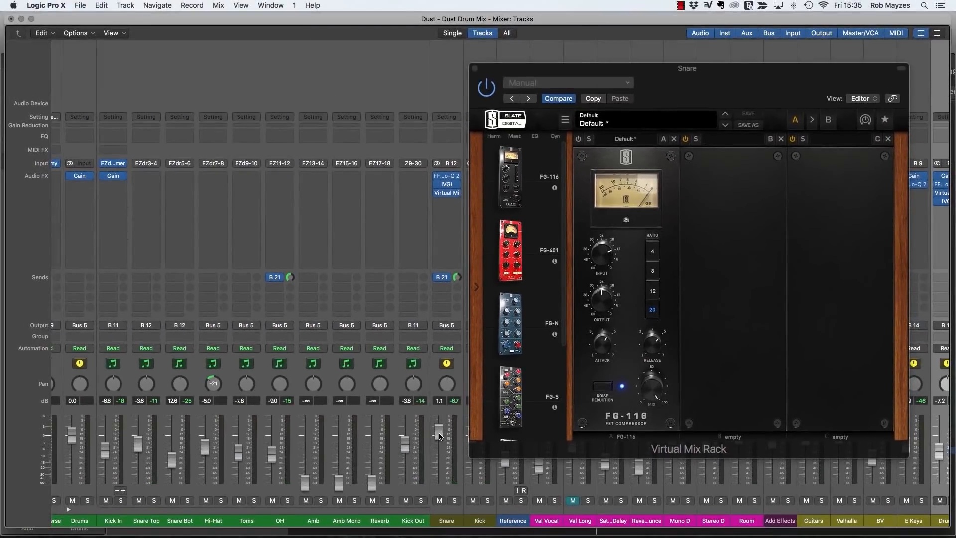
Step: Switch off the FG-116's noise reduction and lower the Snare fader to about -2.2 dB while playing the mix
left_click_drag(439, 437, 439, 439)
left_click(605, 386)
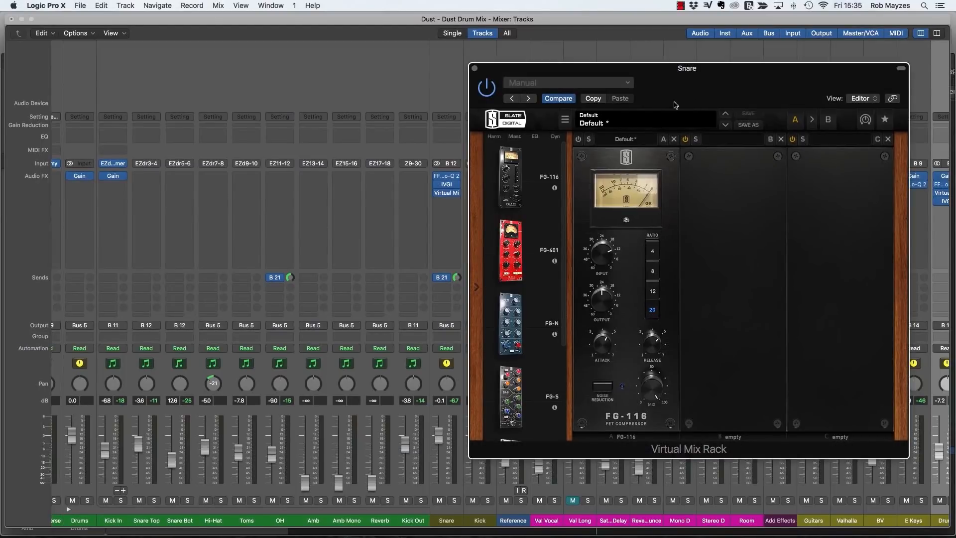
left_click(442, 442)
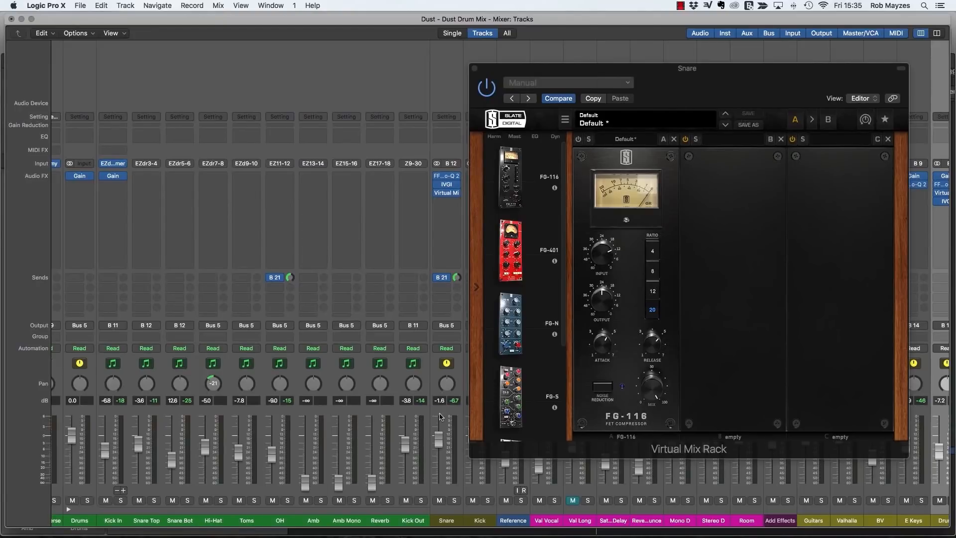
key("space")
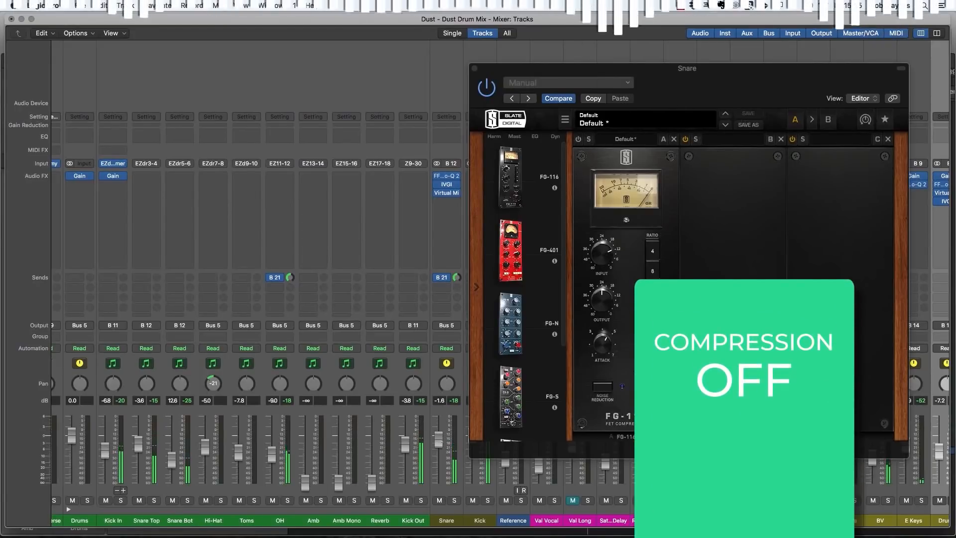
left_click_drag(442, 442, 442, 444)
Step: Compare the mix with the Snare's FG-116 bypassed and active during playback, leaving the compressor switched on
left_click(579, 139)
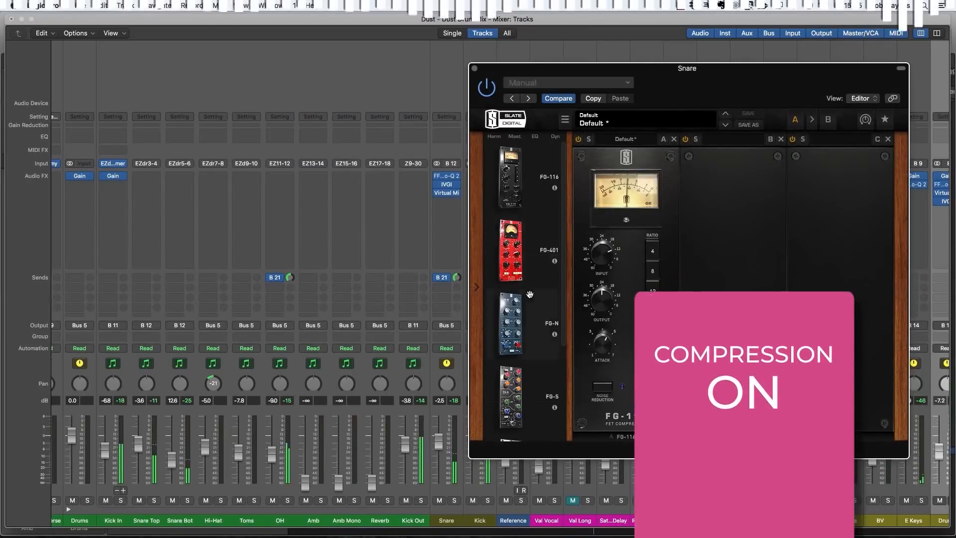
left_click(579, 141)
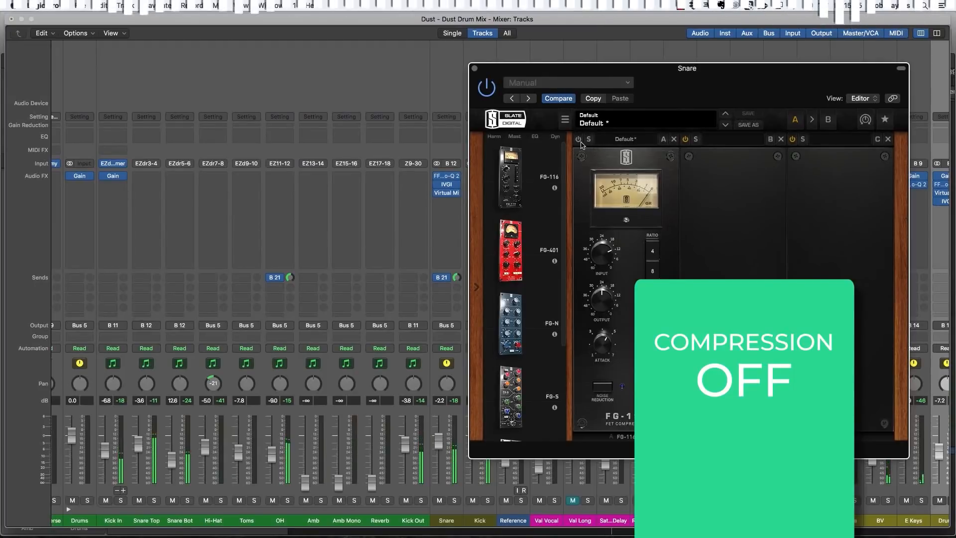
left_click(579, 140)
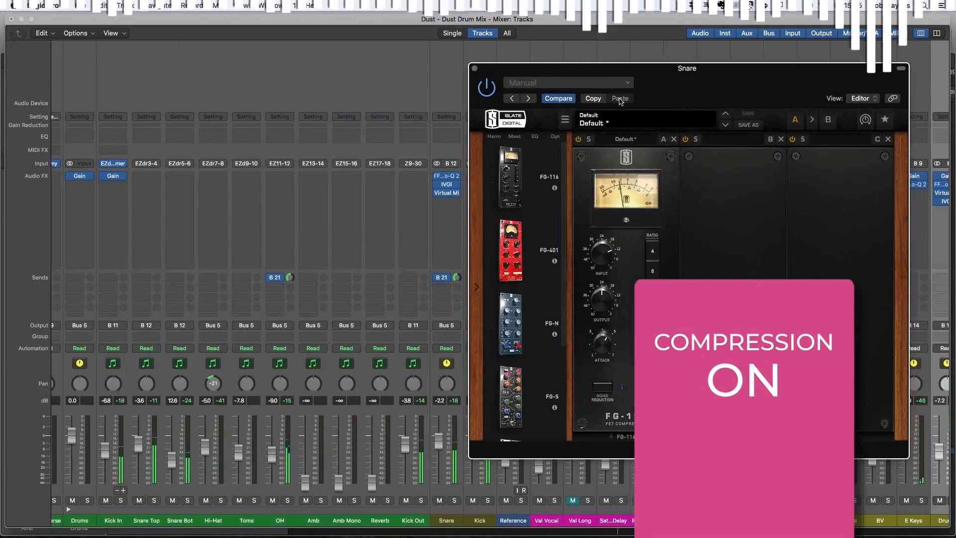
left_click(579, 140)
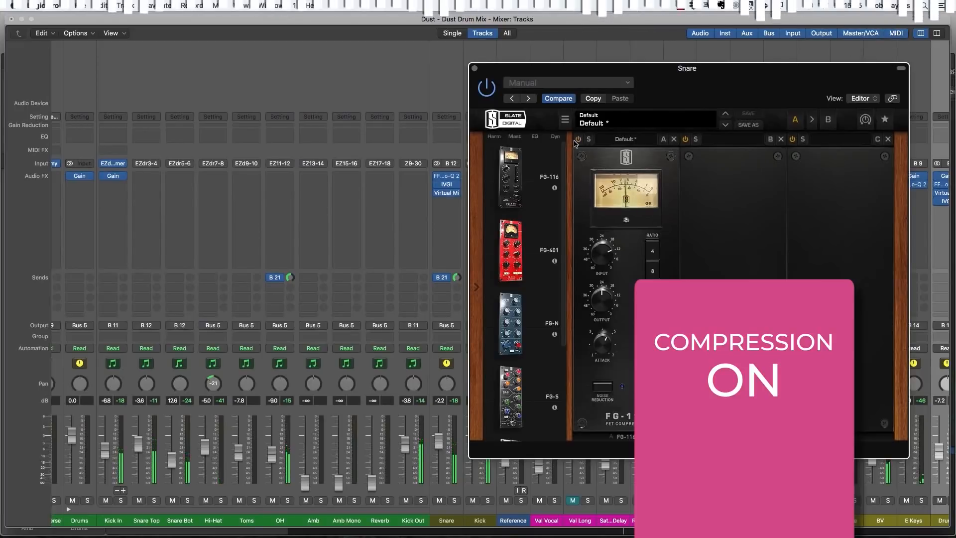
left_click(578, 140)
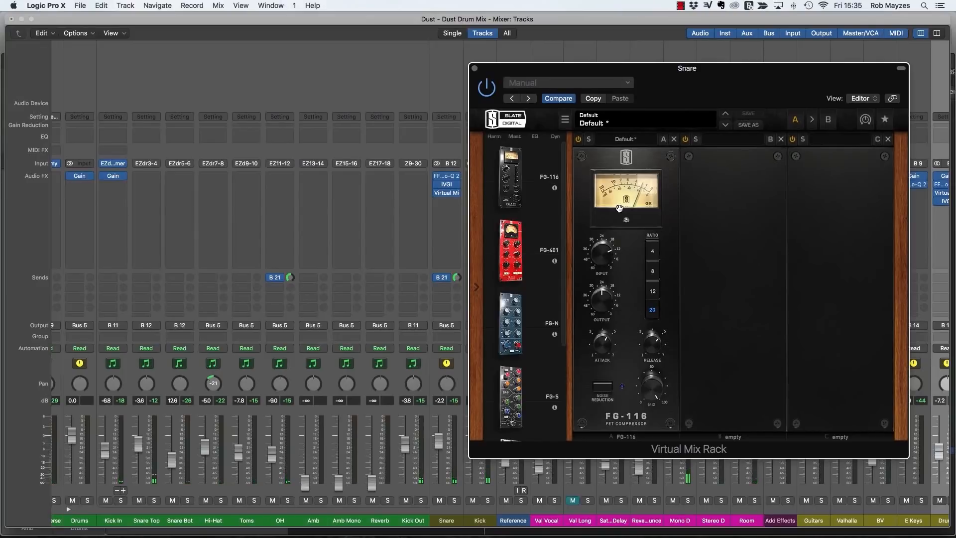
Step: Close the snare's compressor, solo the Snare bus, and compare it with its B 21 room reverb send bypassed and active
left_click(475, 68)
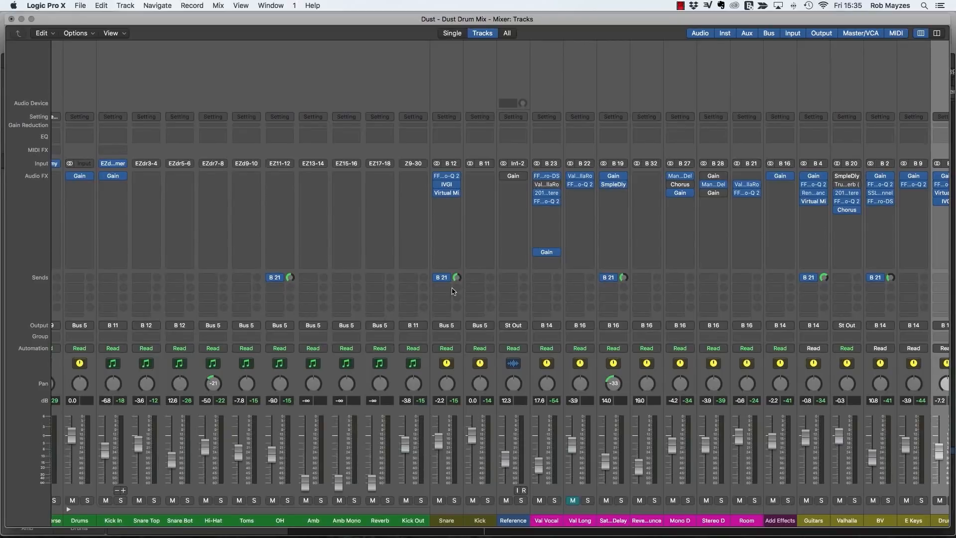
left_click(454, 501)
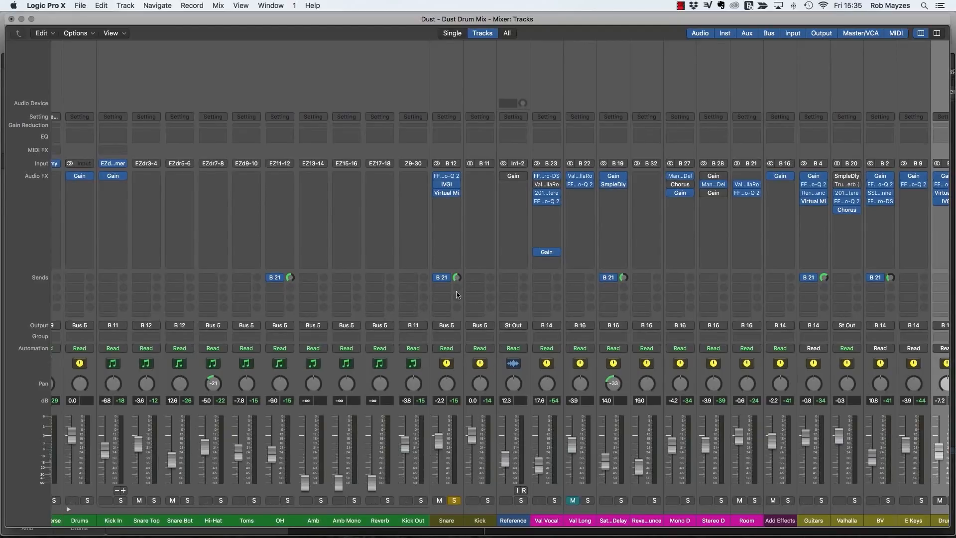
left_click(438, 278)
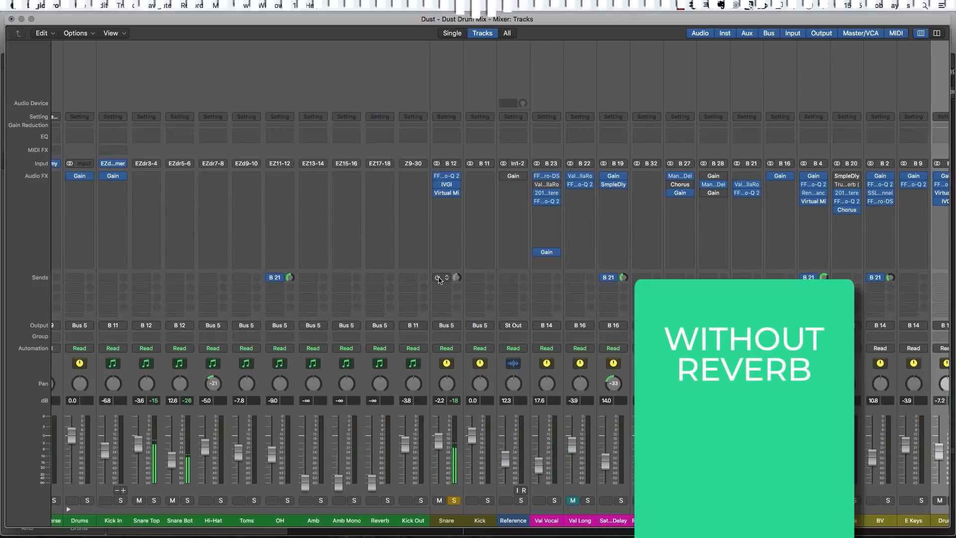
left_click(438, 278)
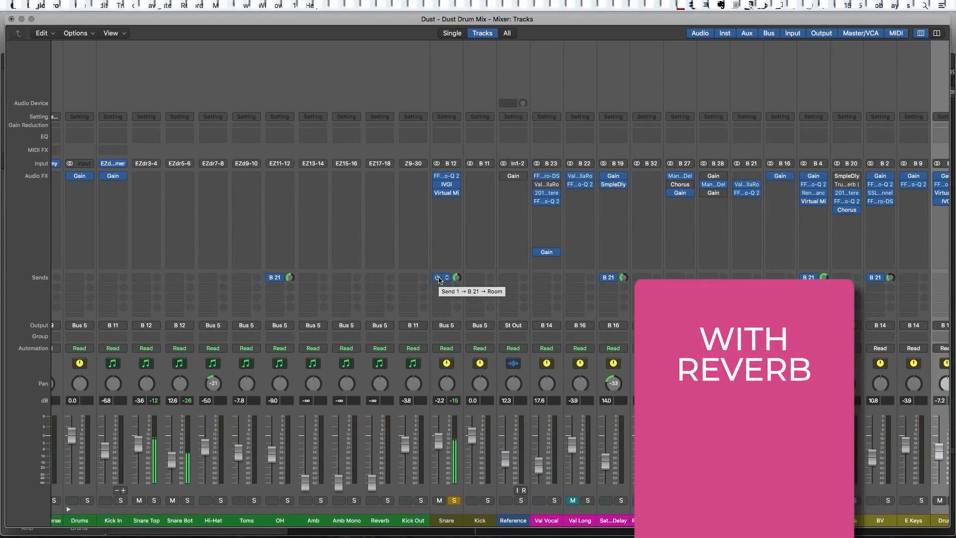
Step: Unsolo the Snare and compare its reverb send bypassed and active in the full mix, leaving the send switched on
left_click(454, 501)
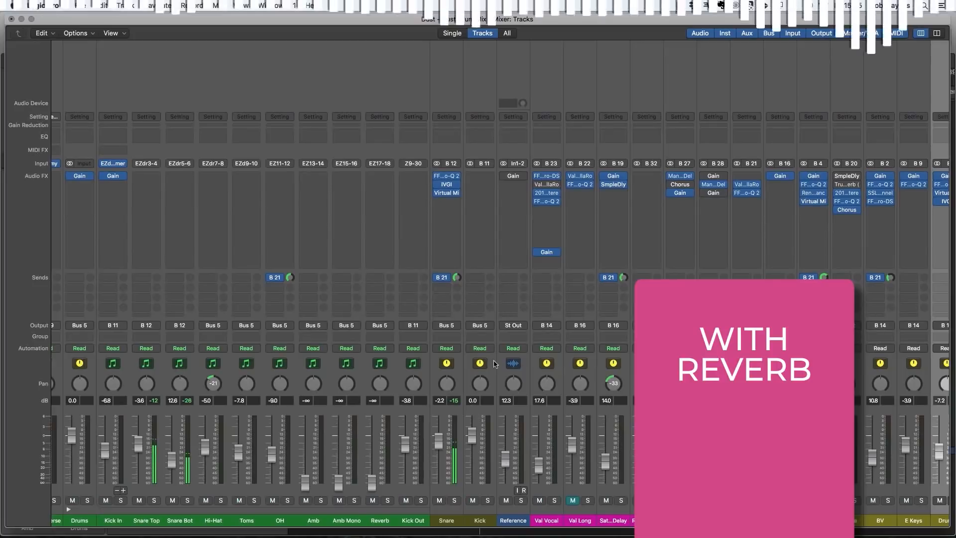
left_click(438, 279)
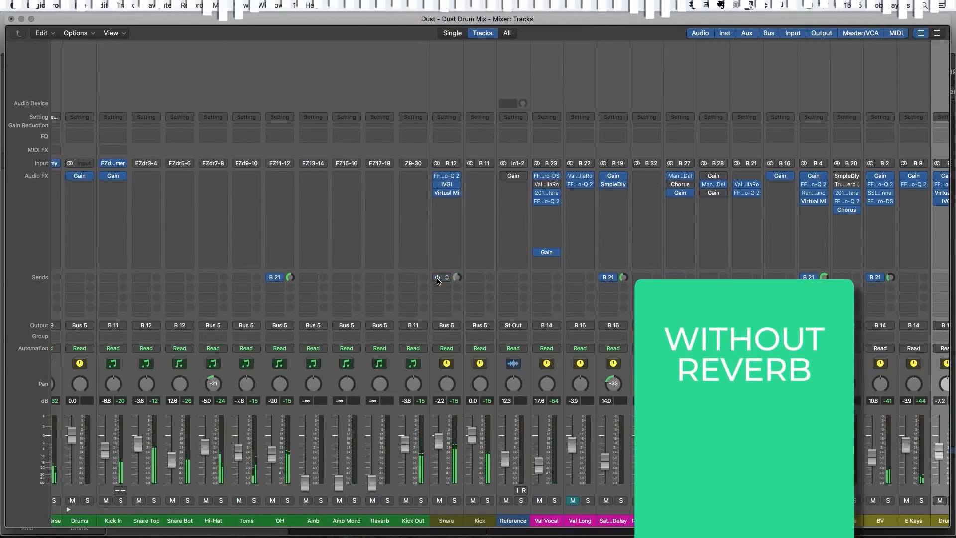
left_click(439, 279)
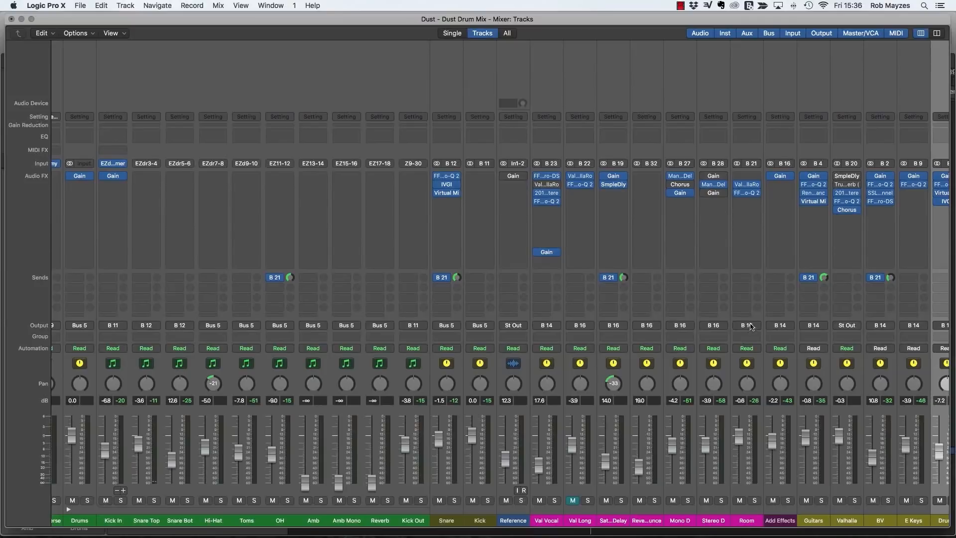
Step: Balance the Kick bus fader against the full mix during playback, trying about +4.1 dB and settling at about +1.3 dB
scroll(748, 327, "left", 1)
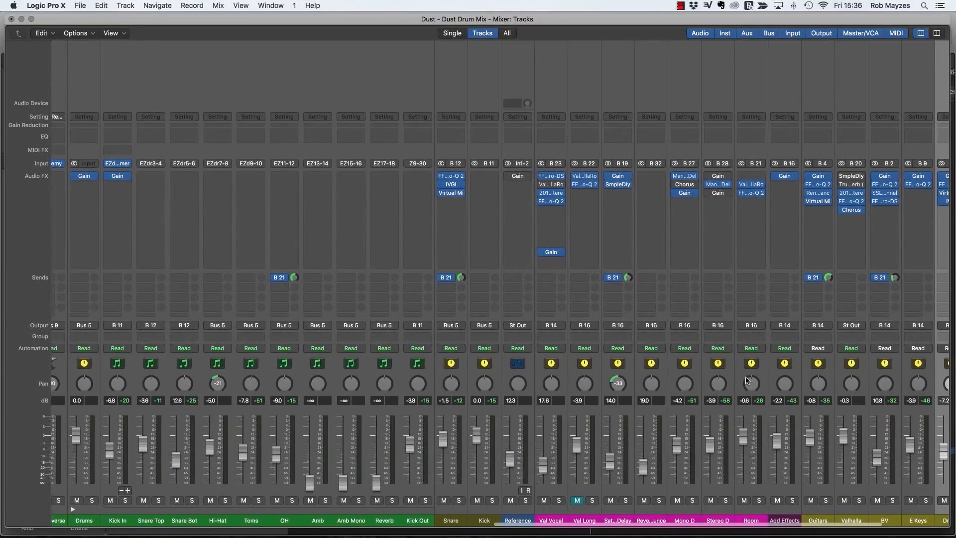
scroll(765, 249, "left", 2)
scroll(770, 443, "left", 20)
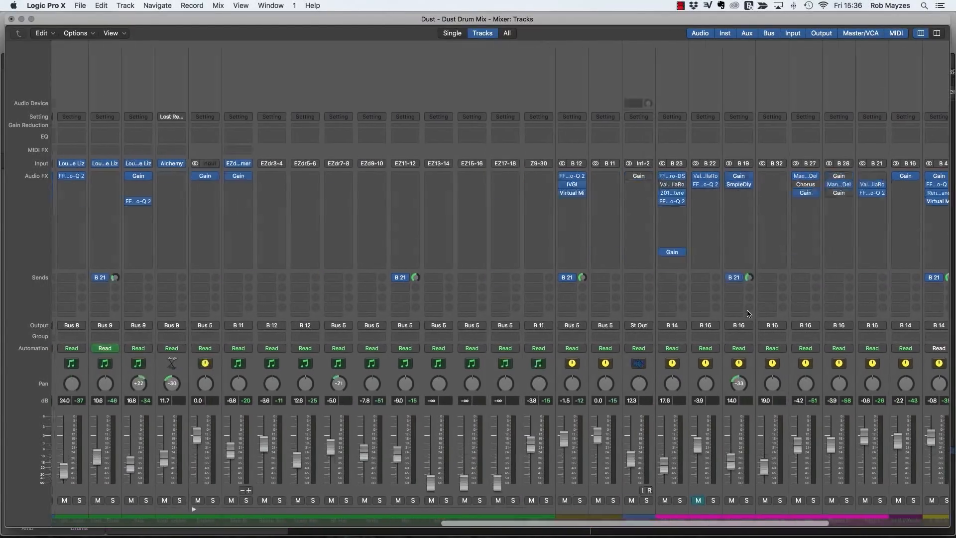
scroll(349, 299, "right", 5)
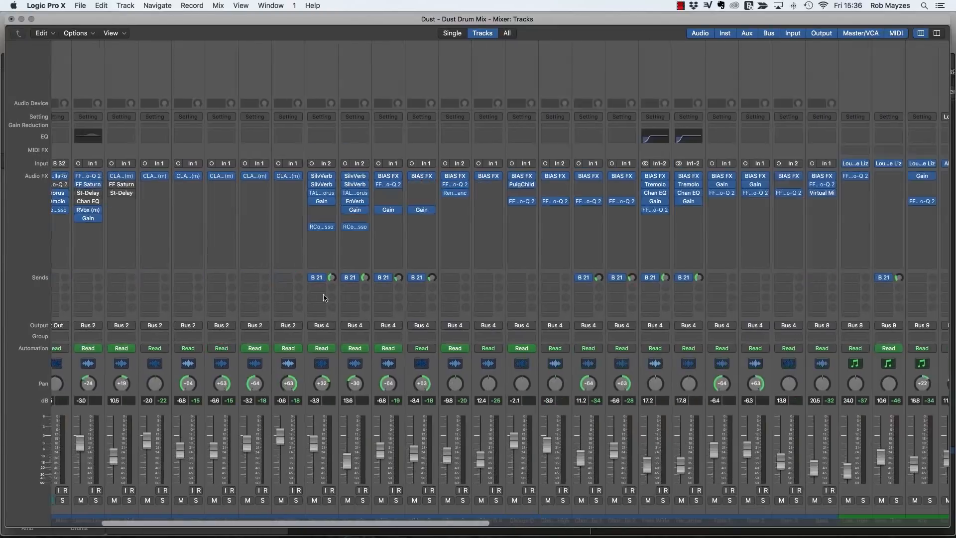
scroll(353, 301, "right", 20)
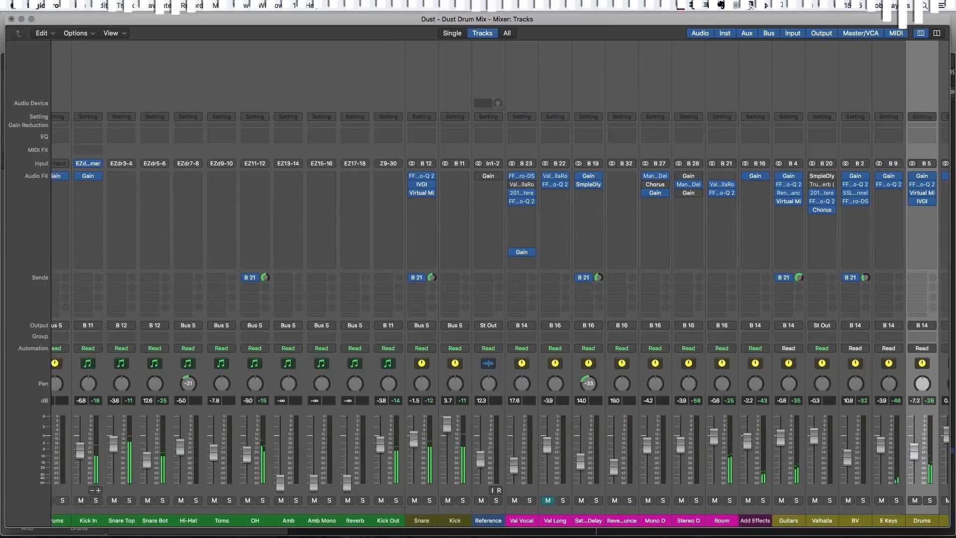
left_click_drag(447, 425, 447, 424)
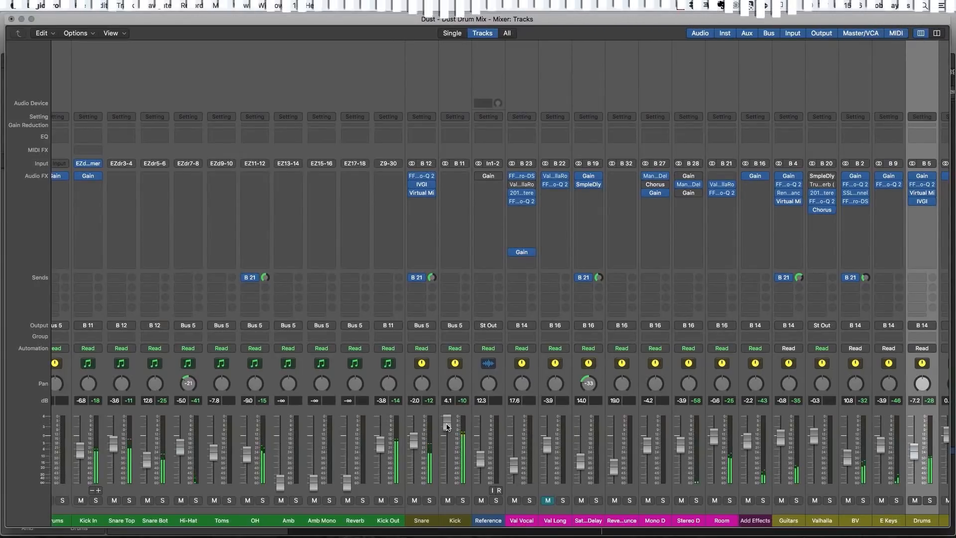
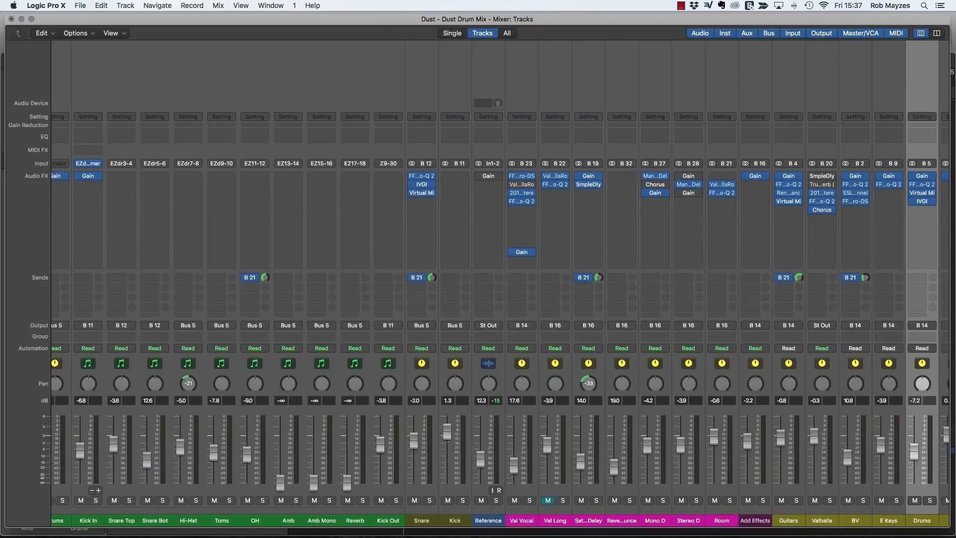
key("space")
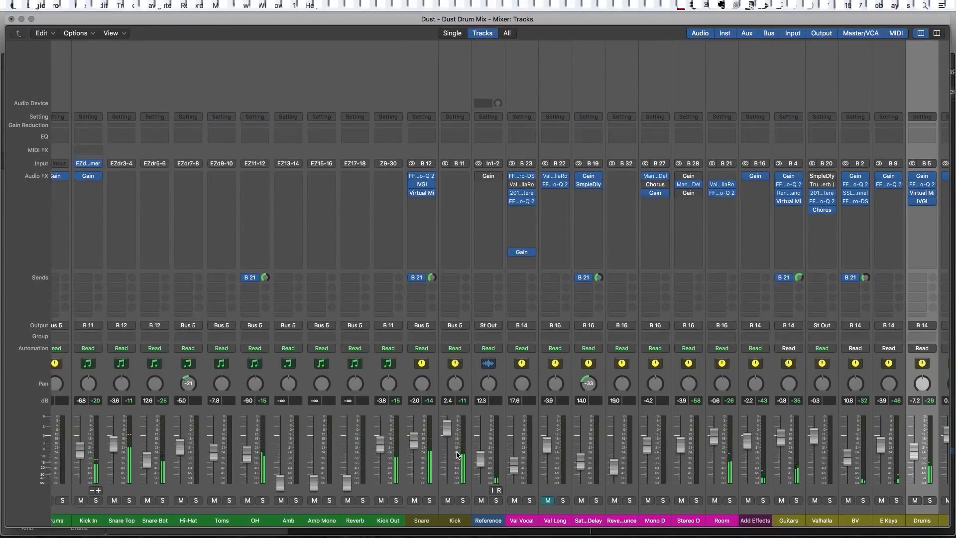
left_click_drag(445, 428, 445, 430)
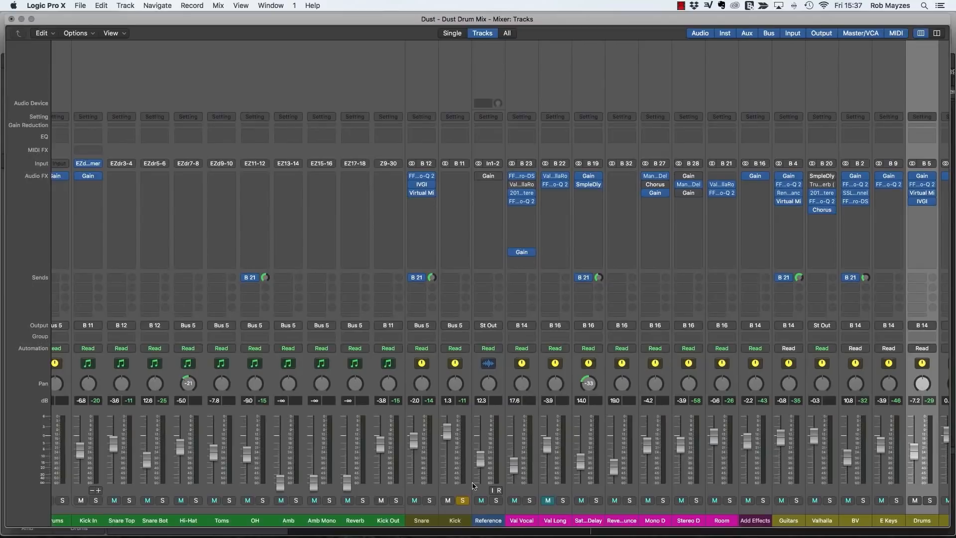
Step: Solo the Bass together with the Kick and examine the Bass channel's Pro-Q 2 and Virtual Mix Rack processing
scroll(486, 465, "left", 15)
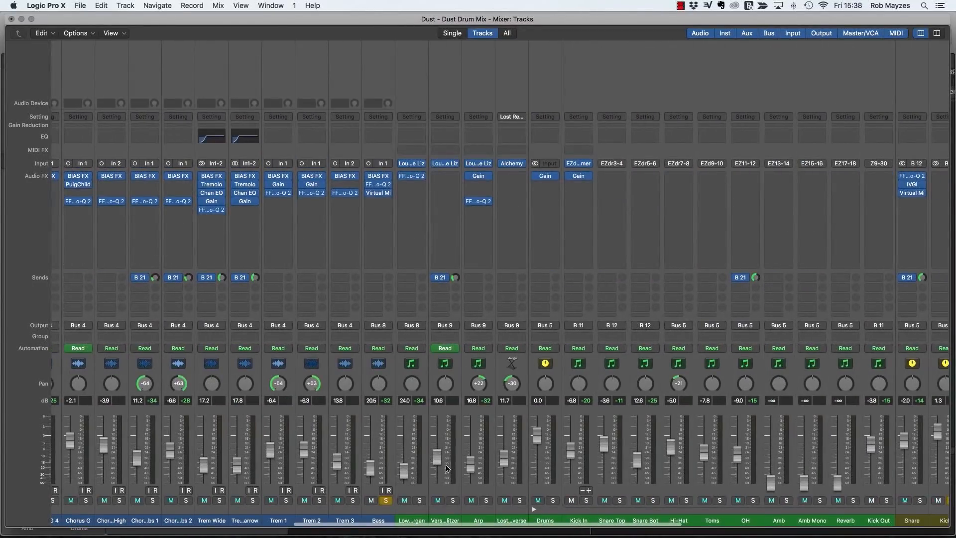
scroll(612, 341, "right", 2)
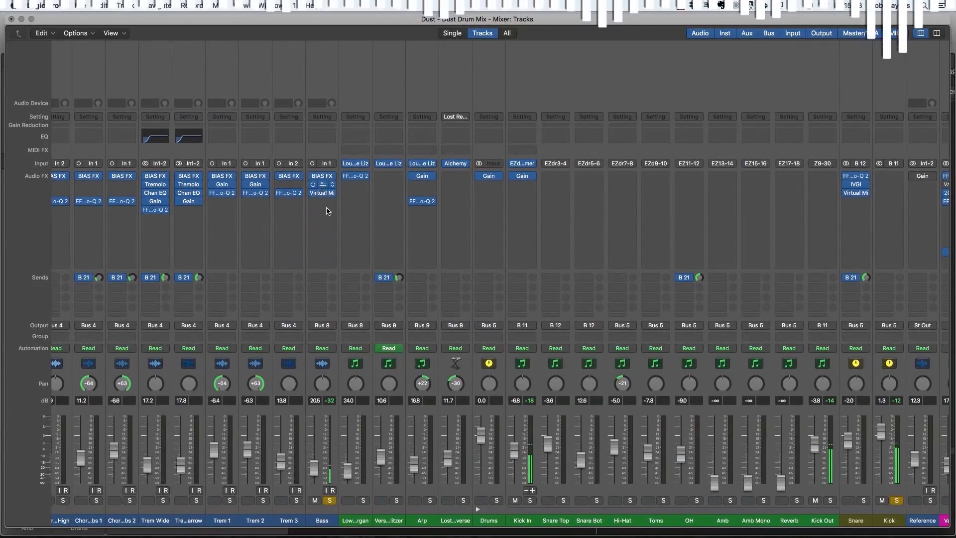
left_click(322, 187)
left_click(32, 44)
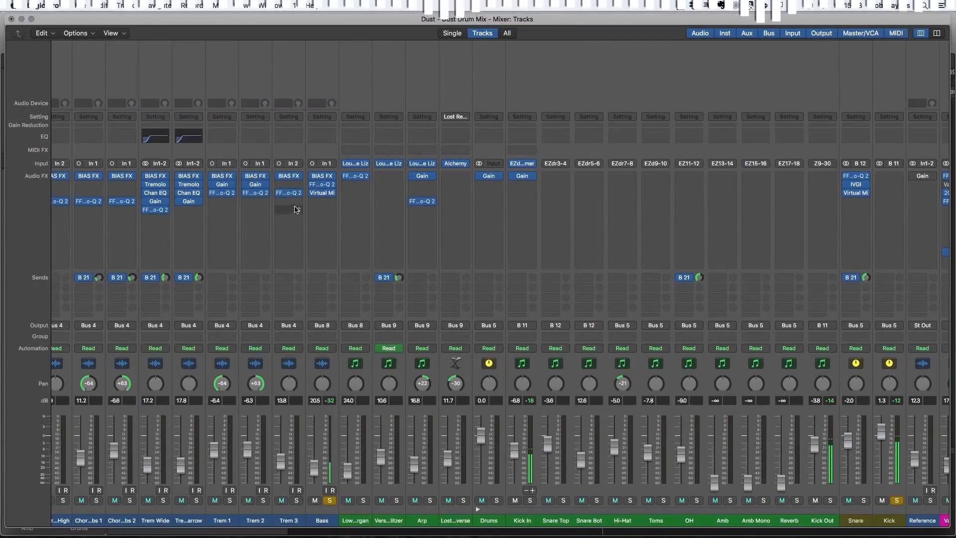
left_click(323, 193)
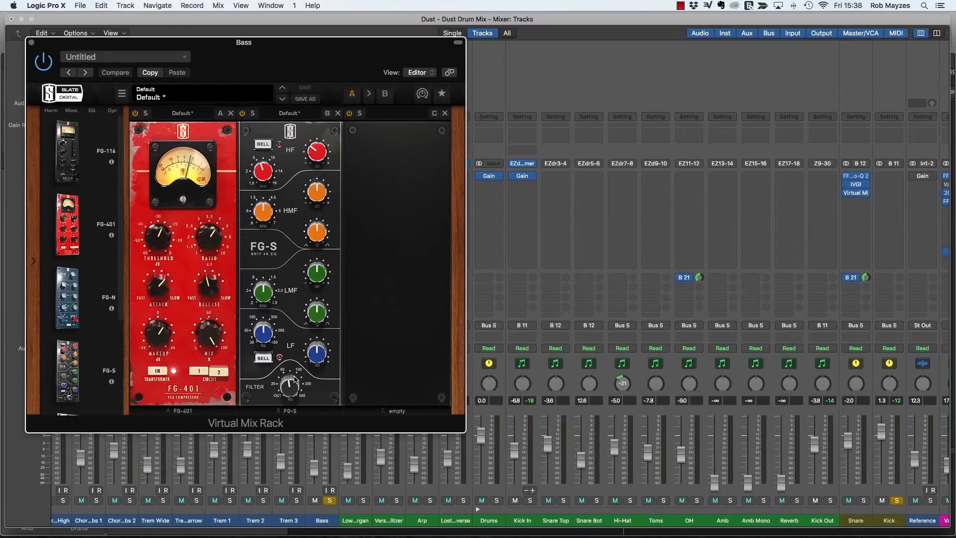
left_click(31, 44)
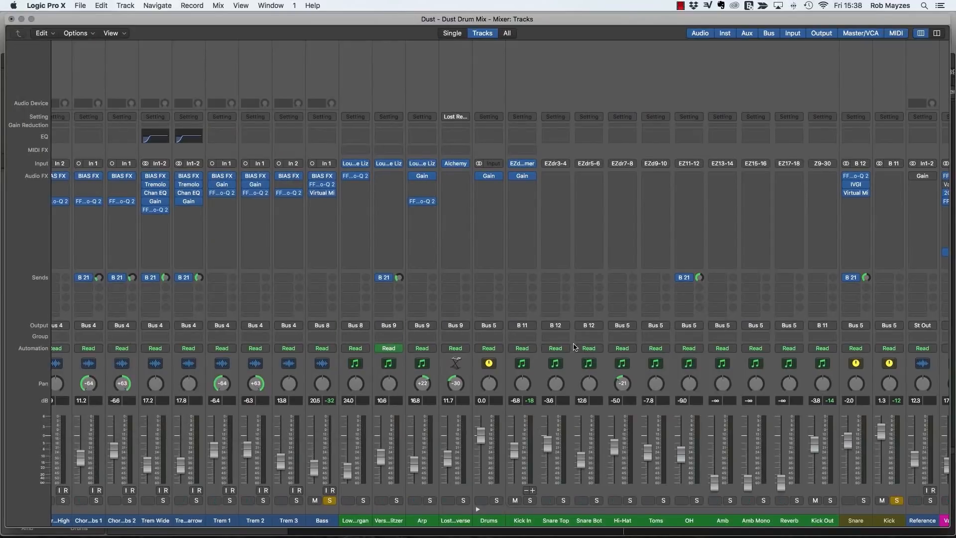
Step: Insert FabFilter Pro-Q 2 on the Kick bus and move its window aside to leave room for the Bass EQ
scroll(575, 347, "right", 8)
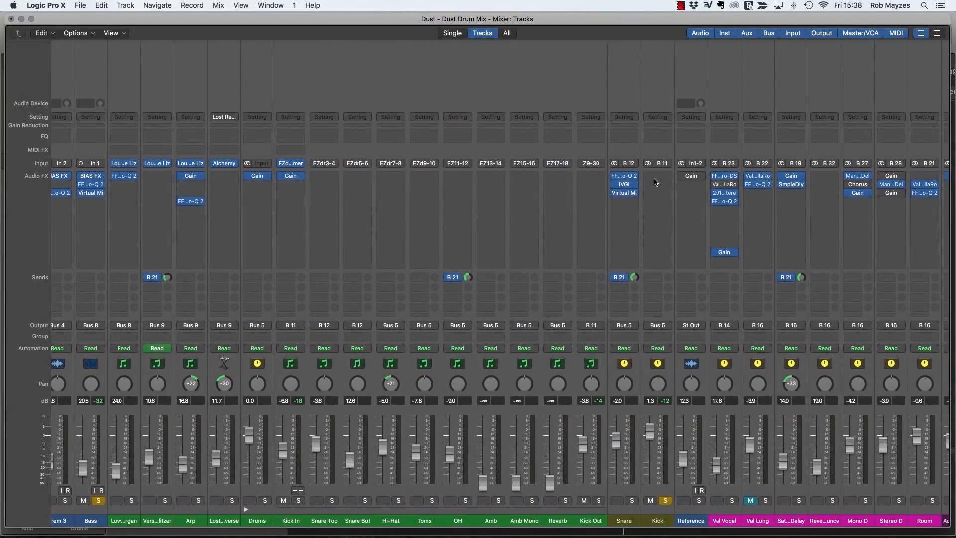
left_click(655, 182)
mouse_move(673, 213)
left_click(739, 212)
left_click_drag(277, 54, 596, 86)
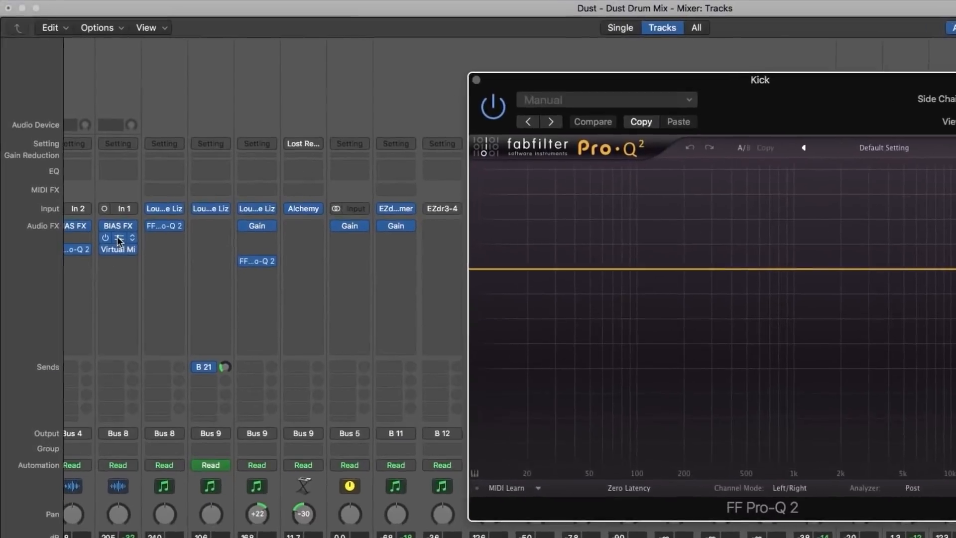
Step: Open the Bass channel's Pro-Q 2 and examine where the bass and kick energy sits in the spectrum during playback
left_click(91, 185)
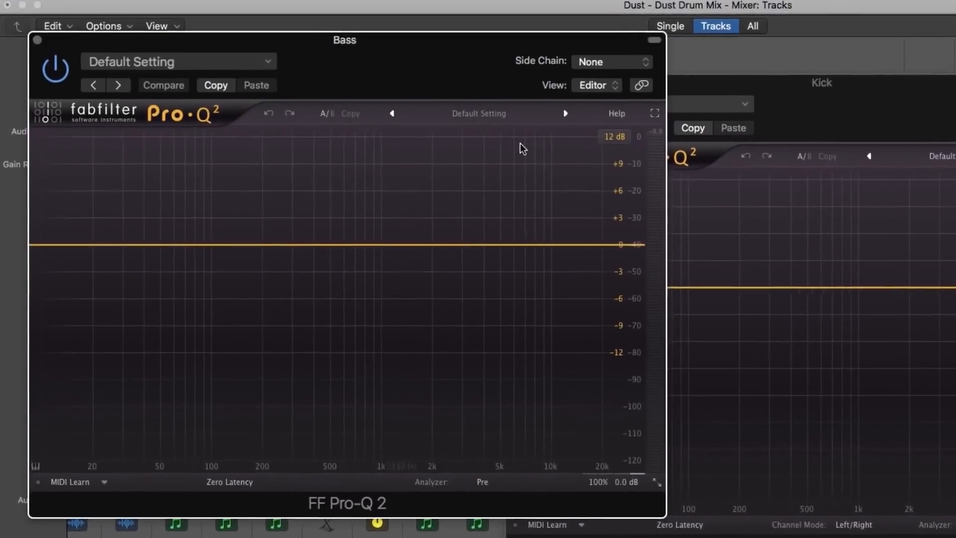
key("space")
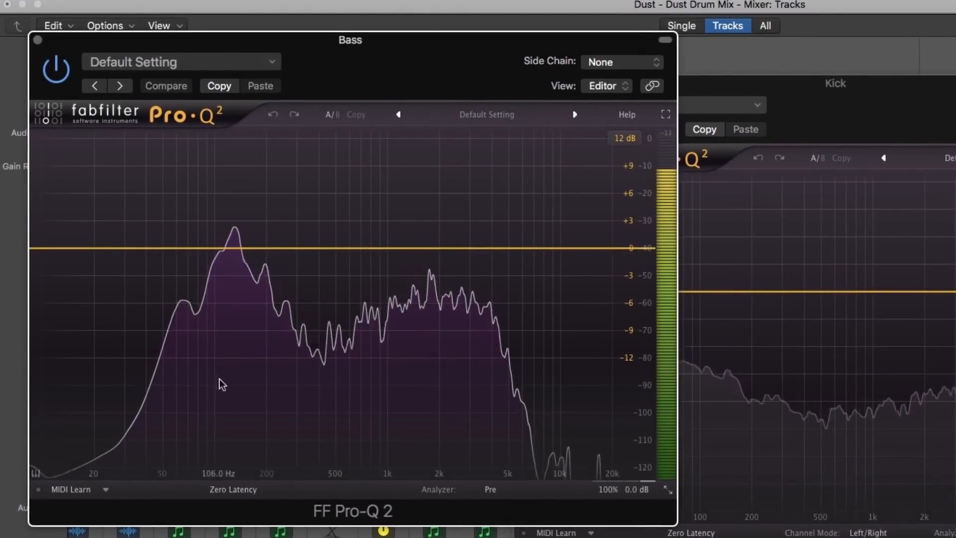
key("space")
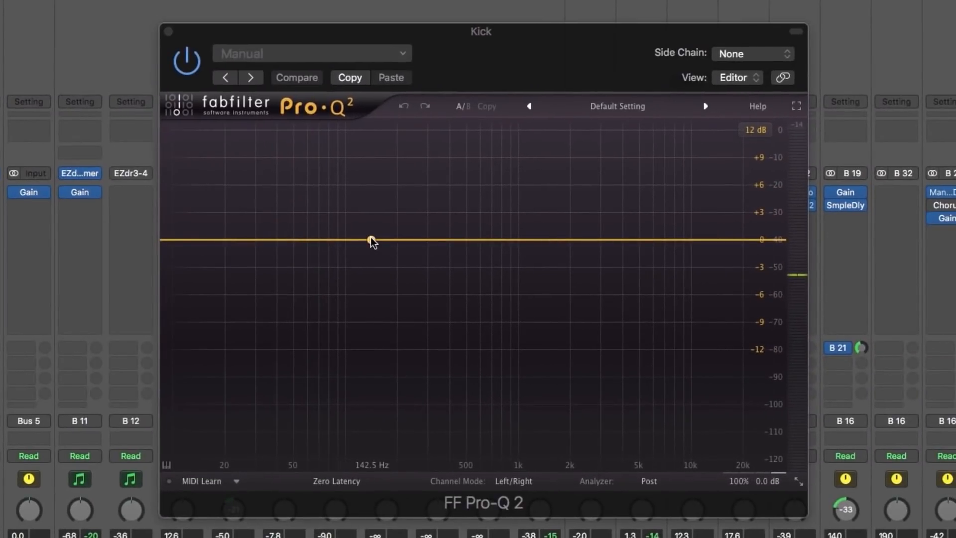
Step: Cut the kick about 1.4 dB near 144 Hz with a bell band and add a 12 dB/oct low cut around 30 Hz
left_click_drag(373, 242, 372, 252)
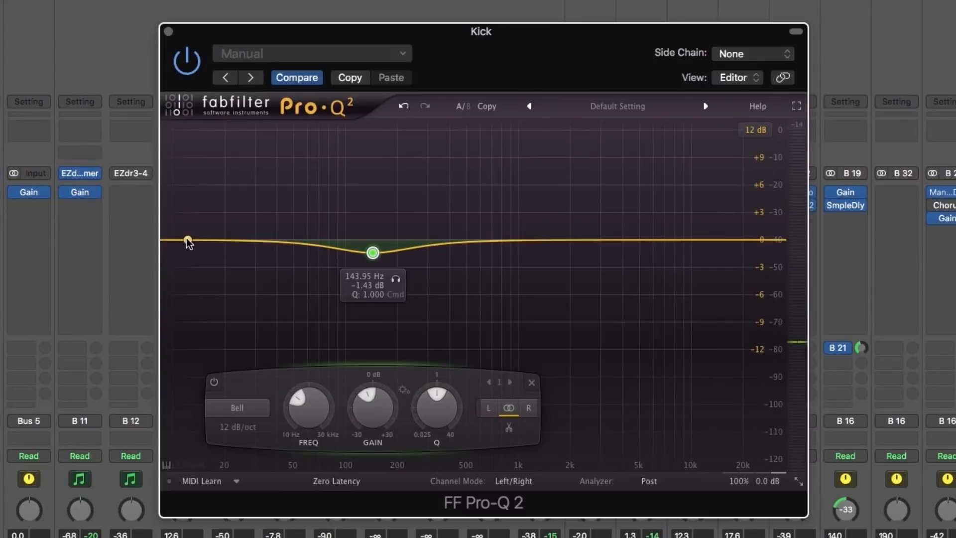
left_click_drag(188, 242, 257, 238)
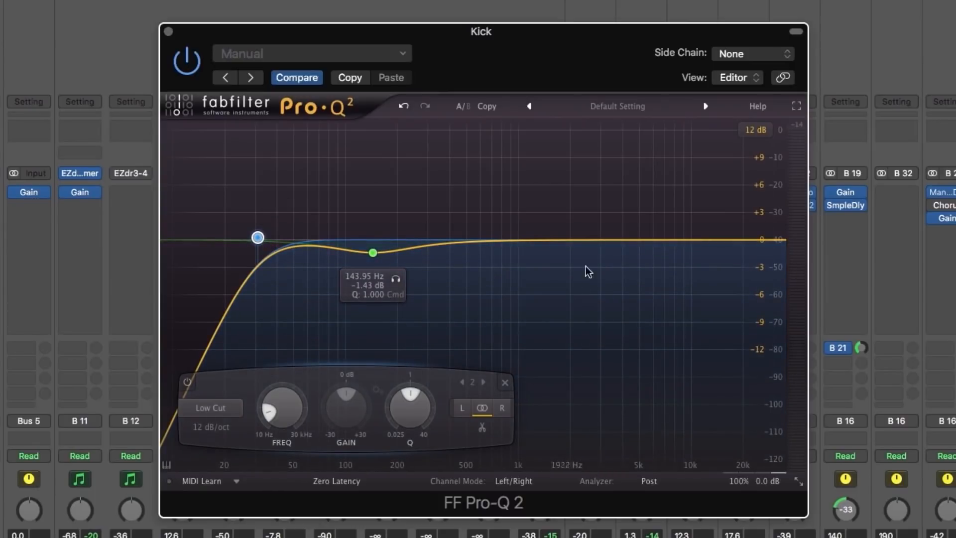
Step: Add a third bell band boosting about 6 dB and sweep it between about 710 Hz and 5.7 kHz while the mix plays
key("space")
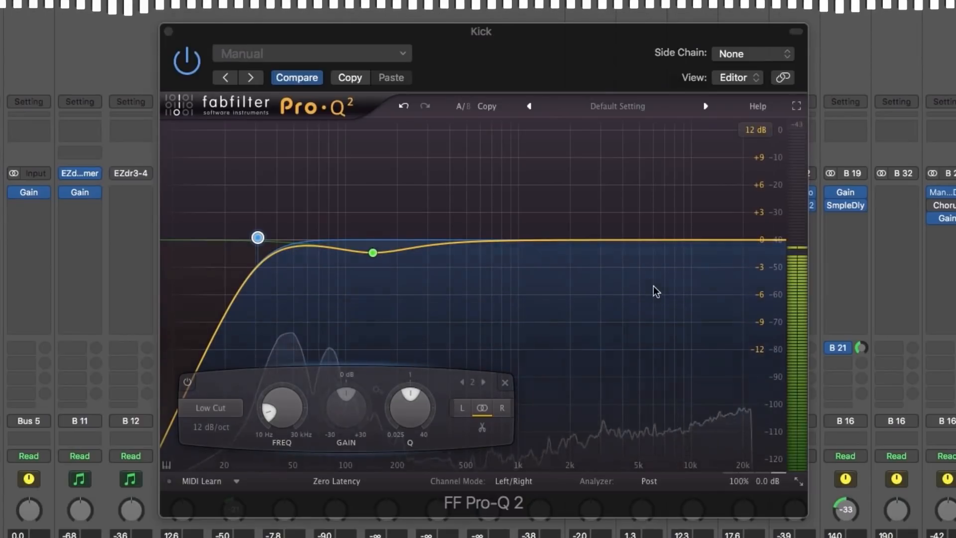
left_click_drag(584, 237, 583, 184)
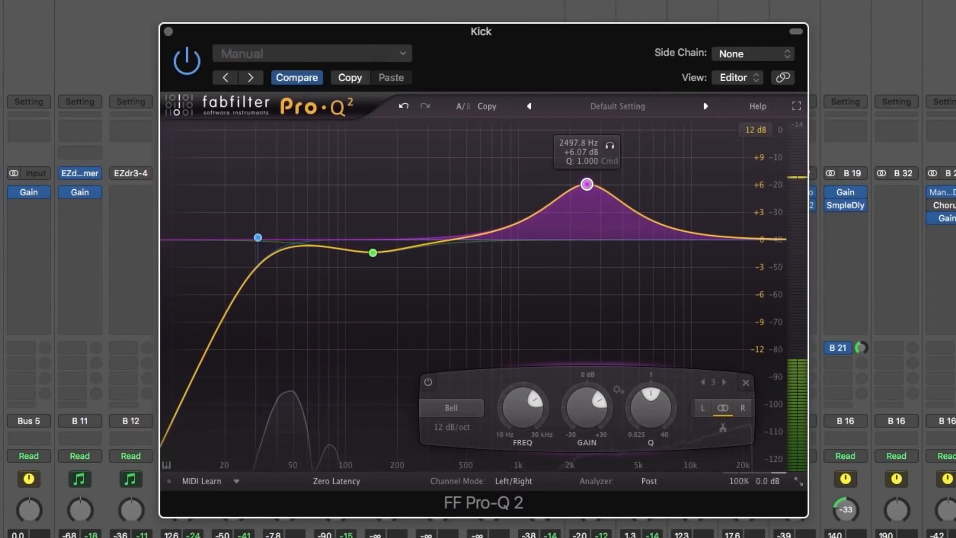
left_click_drag(587, 184, 493, 186)
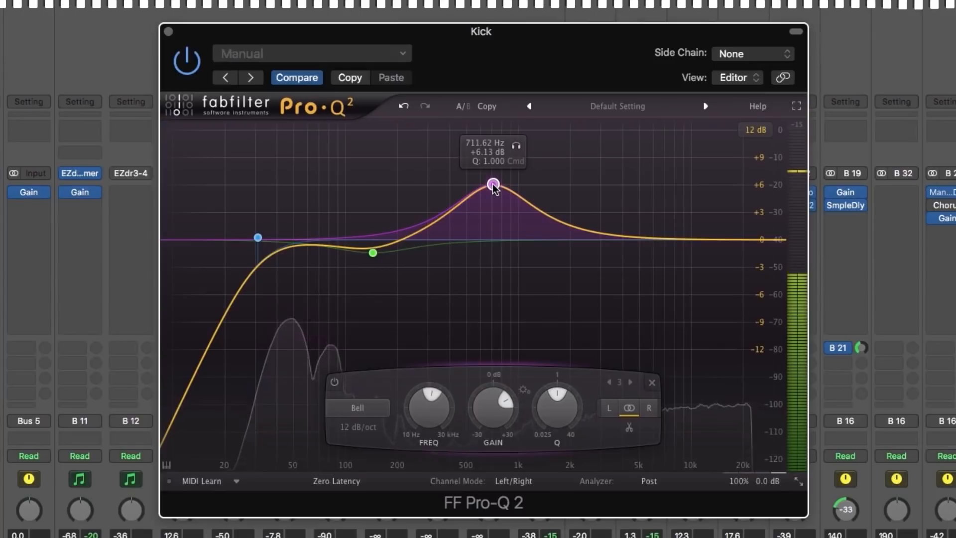
left_click_drag(493, 185, 653, 183)
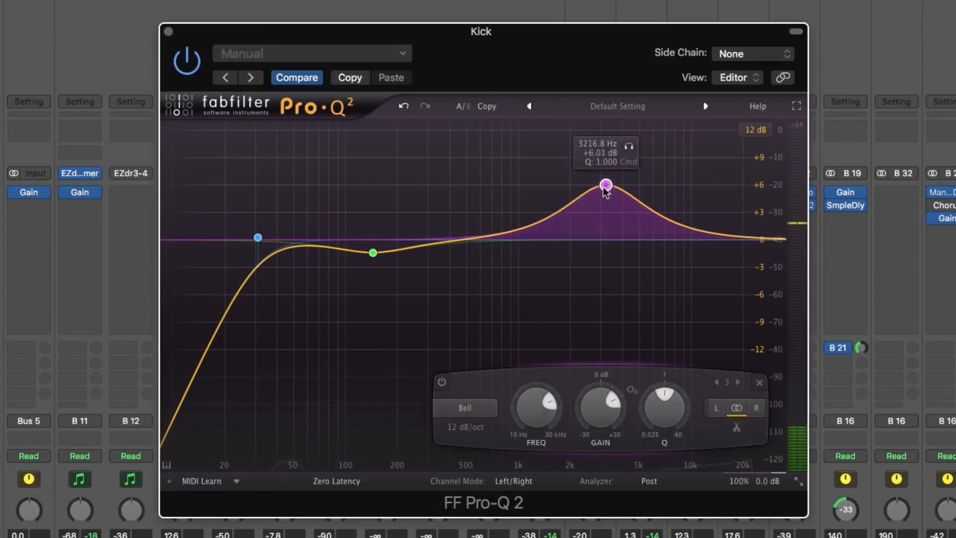
left_click_drag(604, 186, 650, 191)
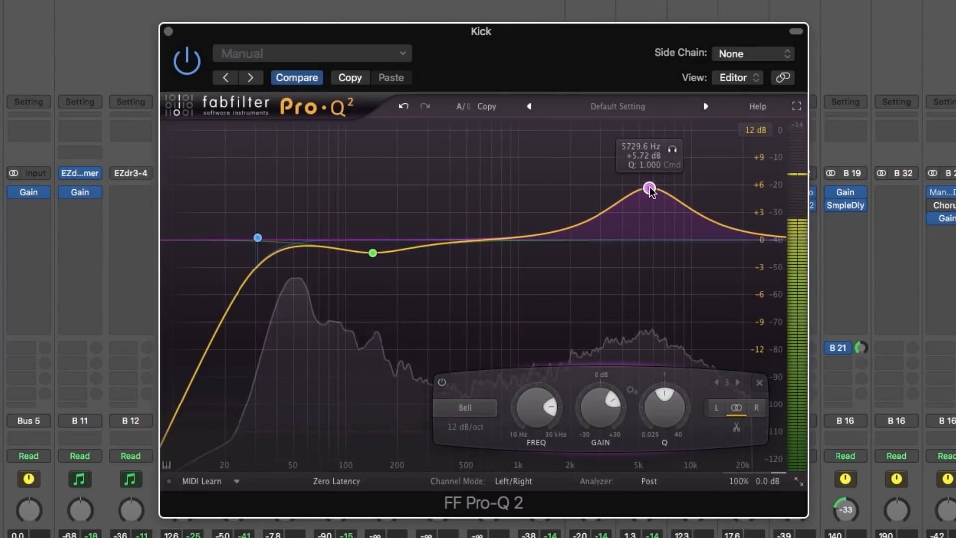
Step: Settle the kick's high bell near 7.66 kHz, narrow its Q, and set its boost to about 1.9 dB
left_click_drag(650, 190, 672, 225)
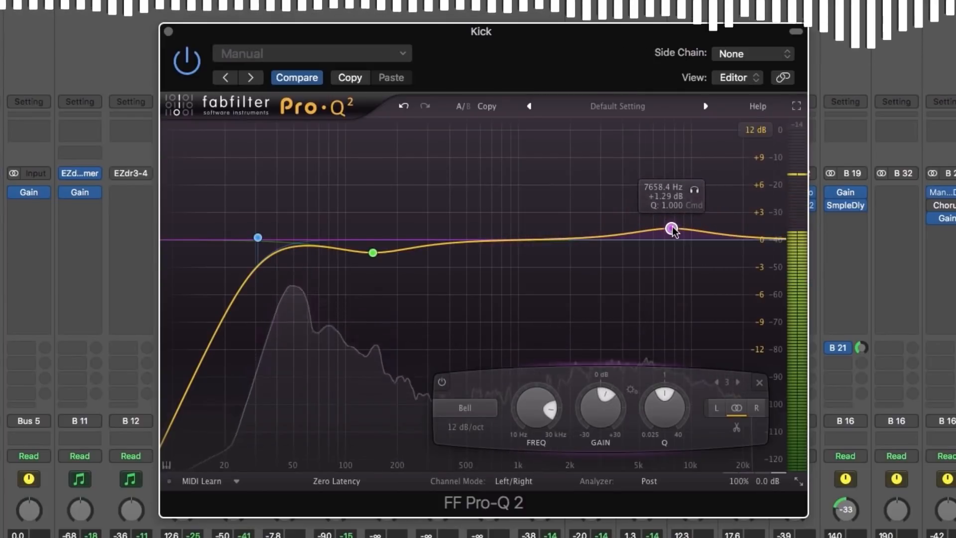
left_click_drag(672, 421, 678, 393)
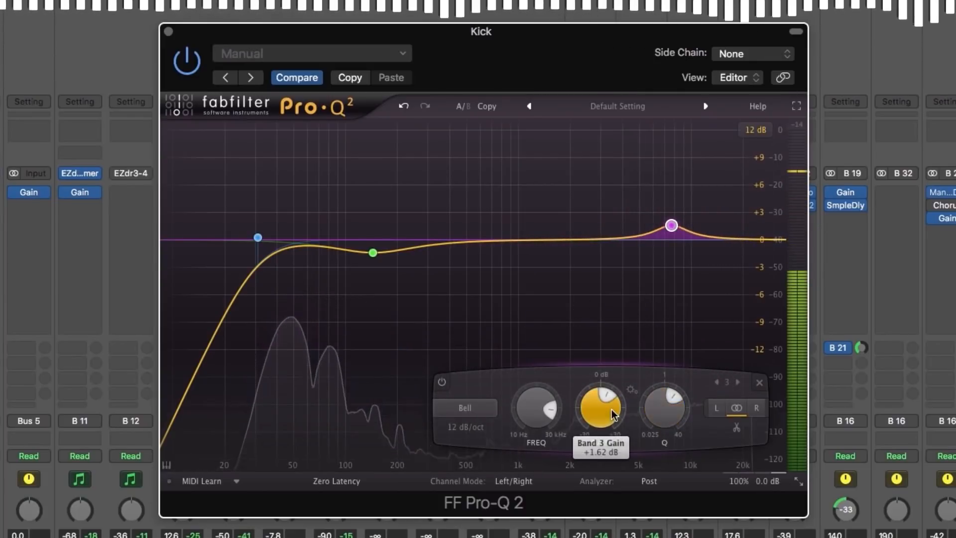
left_click_drag(613, 415, 614, 406)
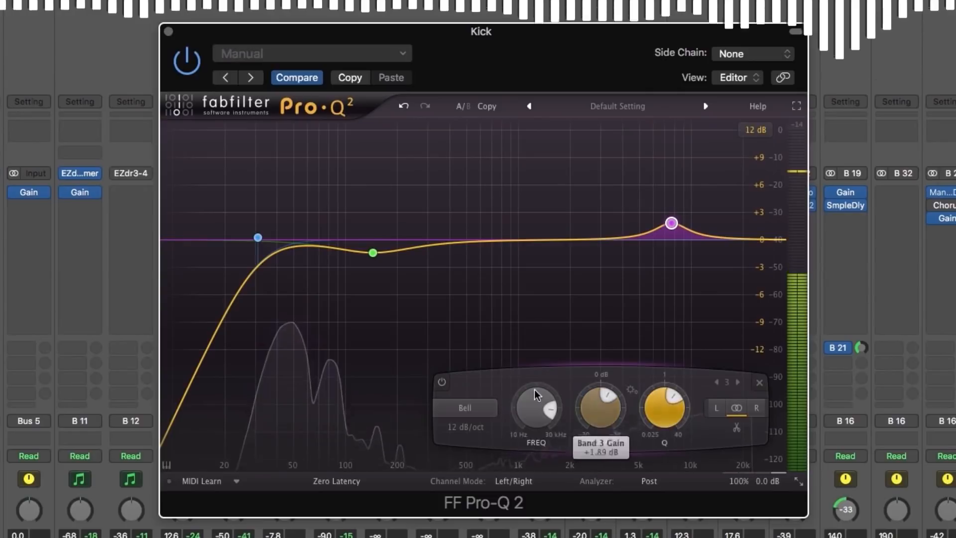
Step: Bypass the kick's 7.66 kHz bell boost and re-enable it during playback to compare its effect
key("space")
mouse_move(662, 234)
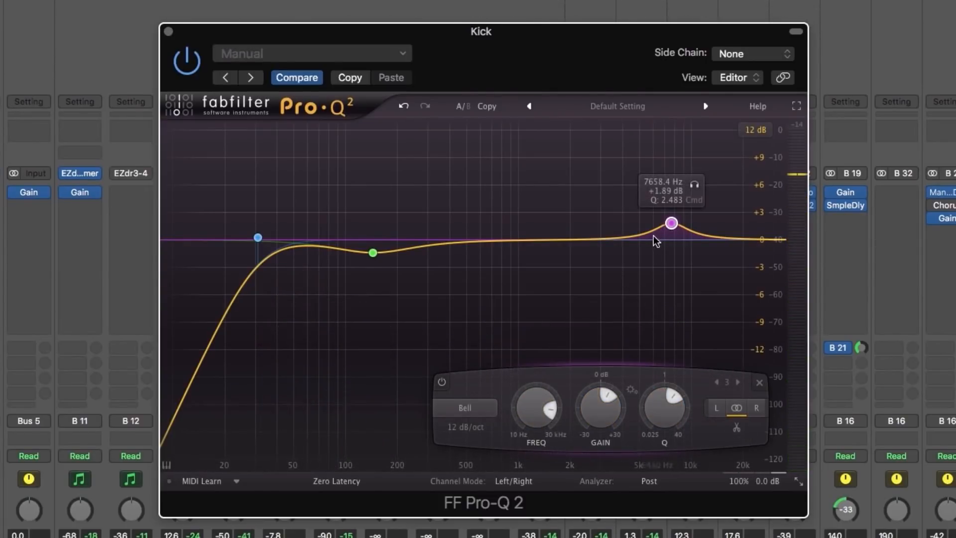
left_click(441, 382)
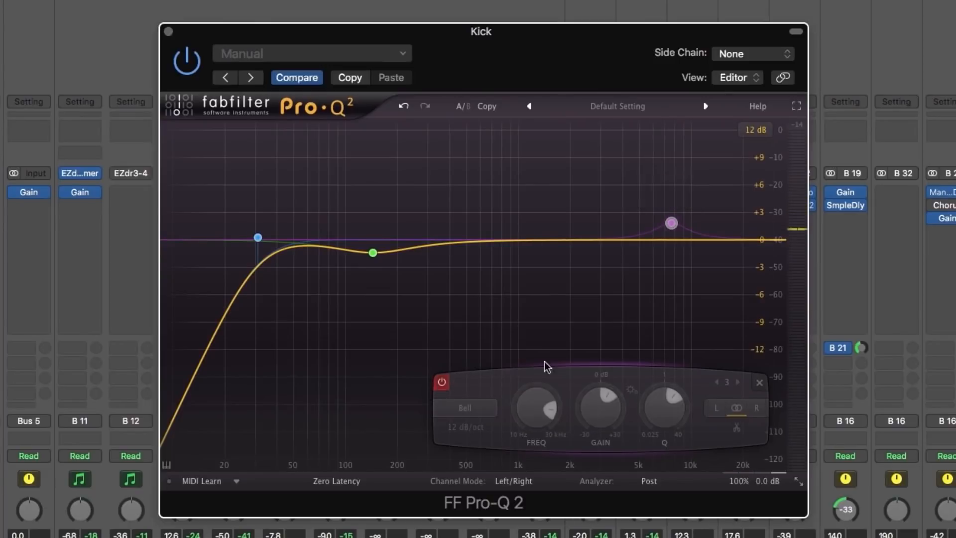
key("space")
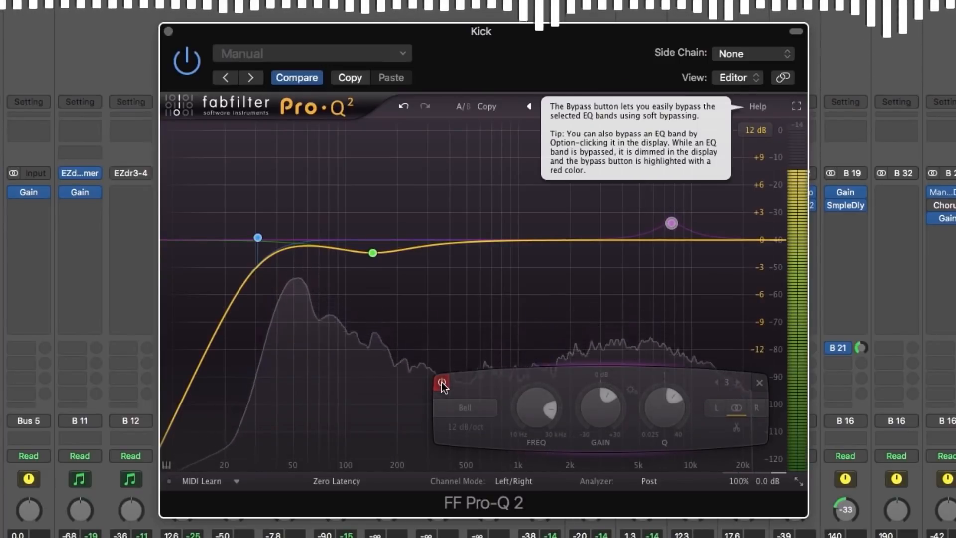
left_click(441, 382)
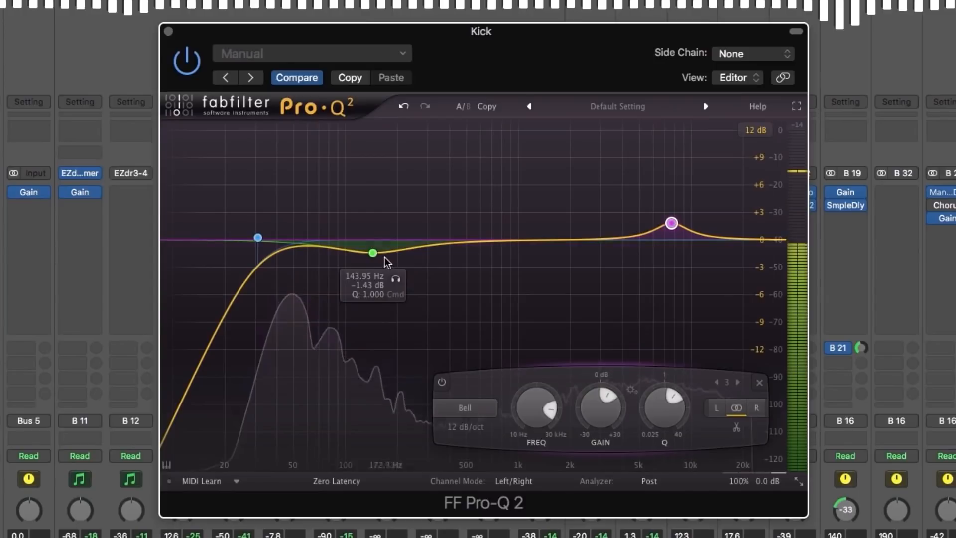
Step: Deepen the kick's bell cut near 144 Hz to about 2 dB and close the Pro-Q 2 window
left_click_drag(373, 252, 373, 260)
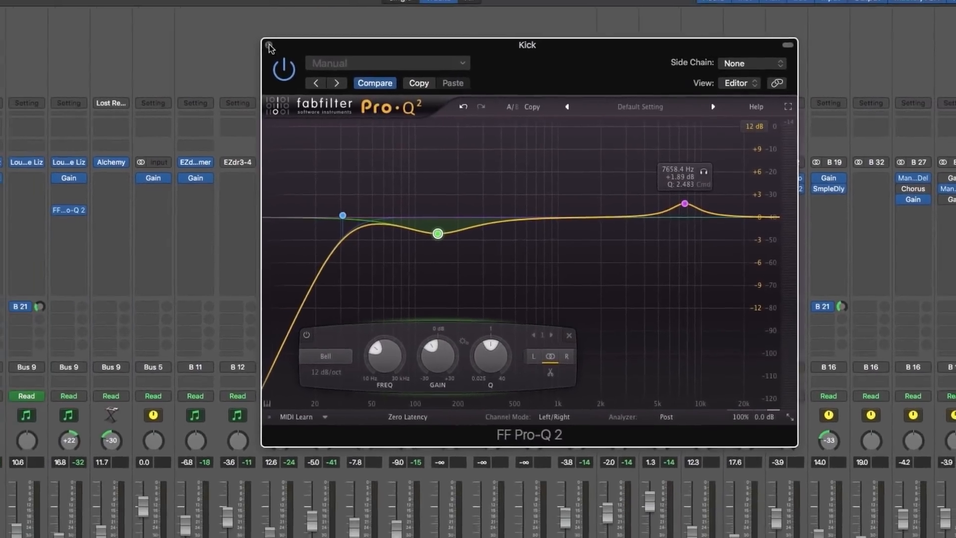
left_click(232, 39)
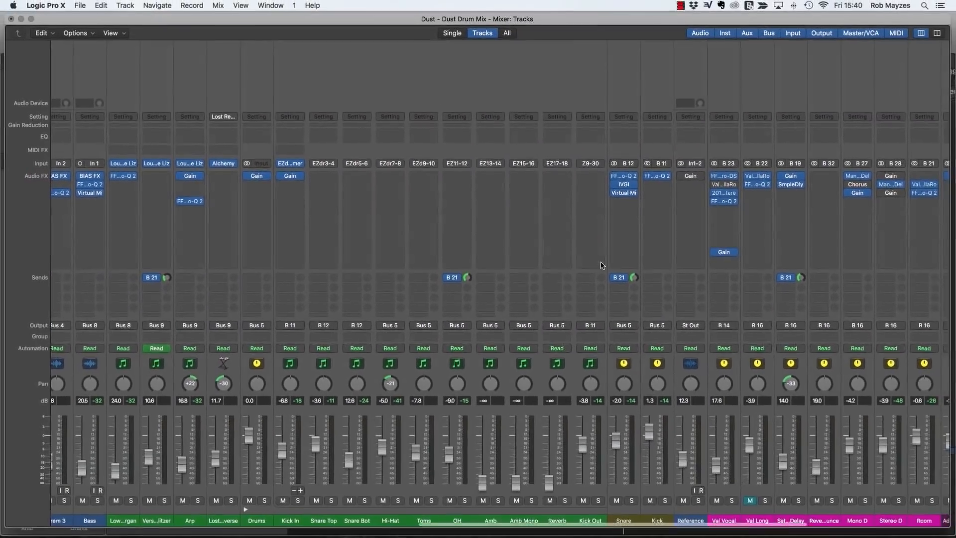
Step: Insert a stereo Compressor after the Pro-Q 2 on the Kick channel and move its window to the middle of the mixer
scroll(601, 265, "right", 5)
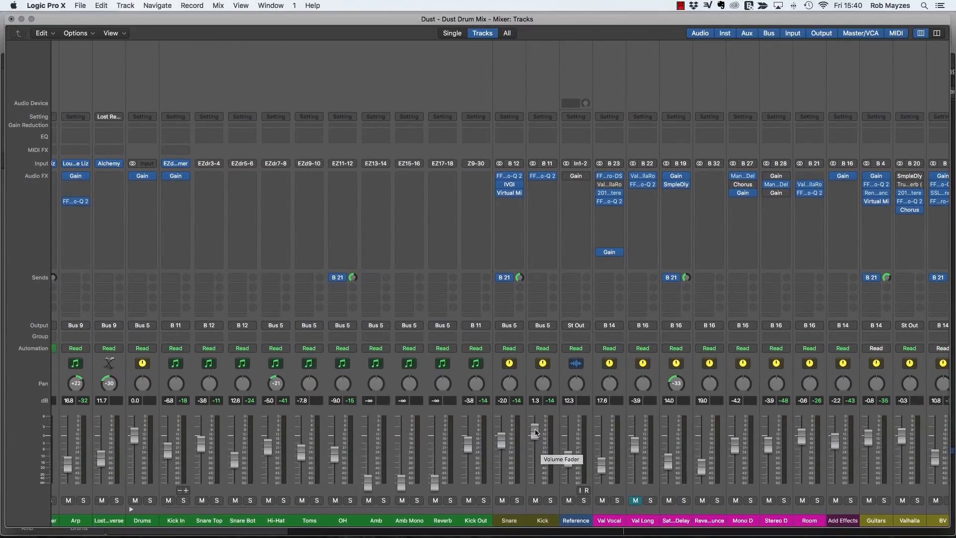
left_click(544, 187)
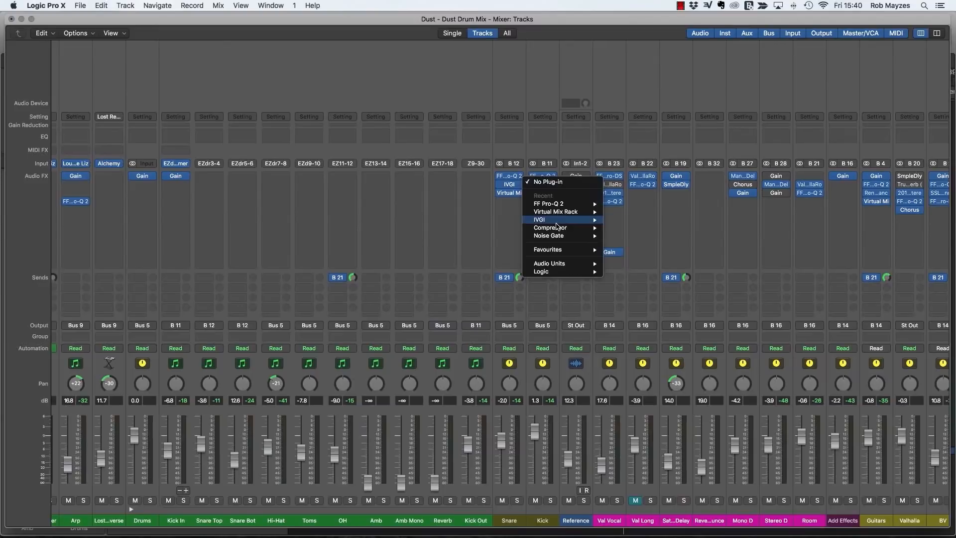
mouse_move(558, 229)
left_click(619, 229)
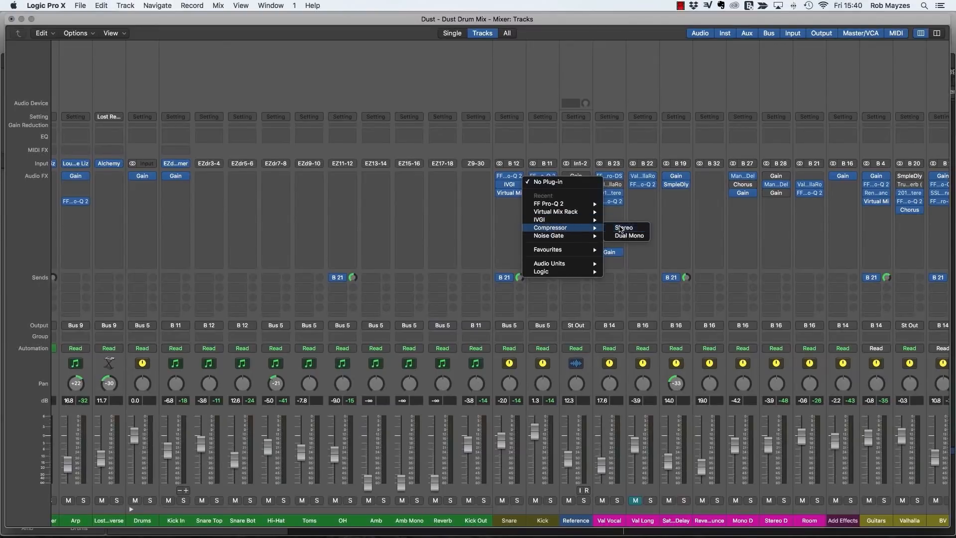
left_click_drag(275, 65, 585, 110)
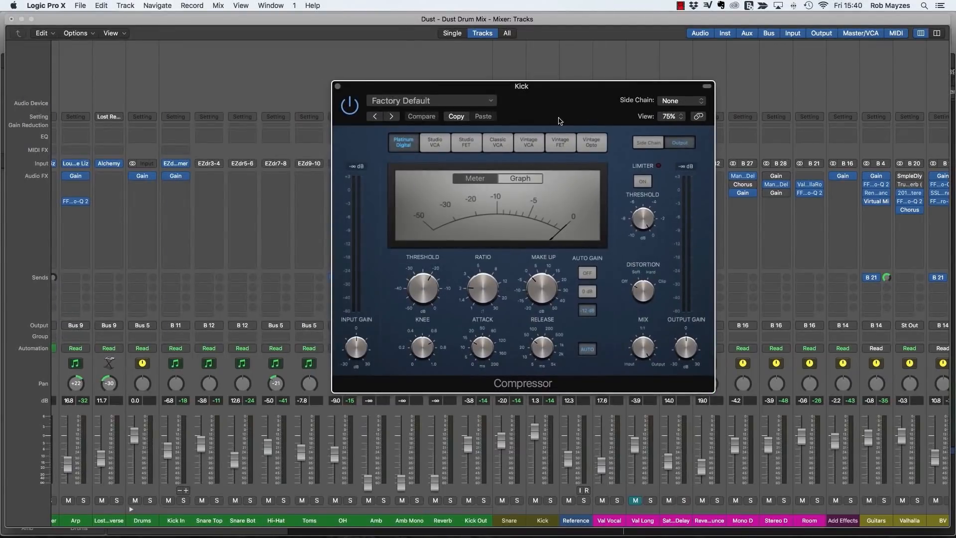
Step: Set the kick compressor's ratio to 4.6:1, auto gain to off, threshold to about -38 dB and attack to about 10 ms
left_click_drag(483, 304, 482, 297)
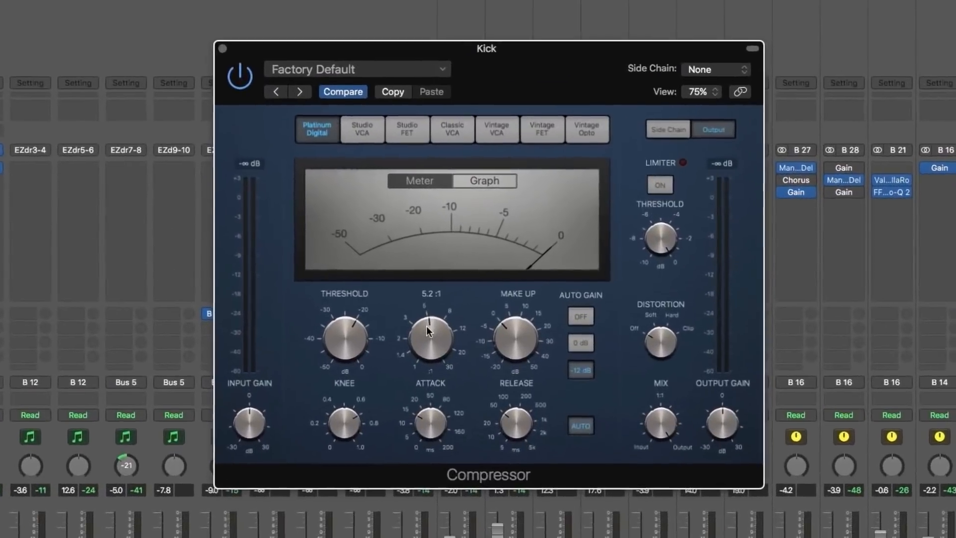
left_click(581, 317)
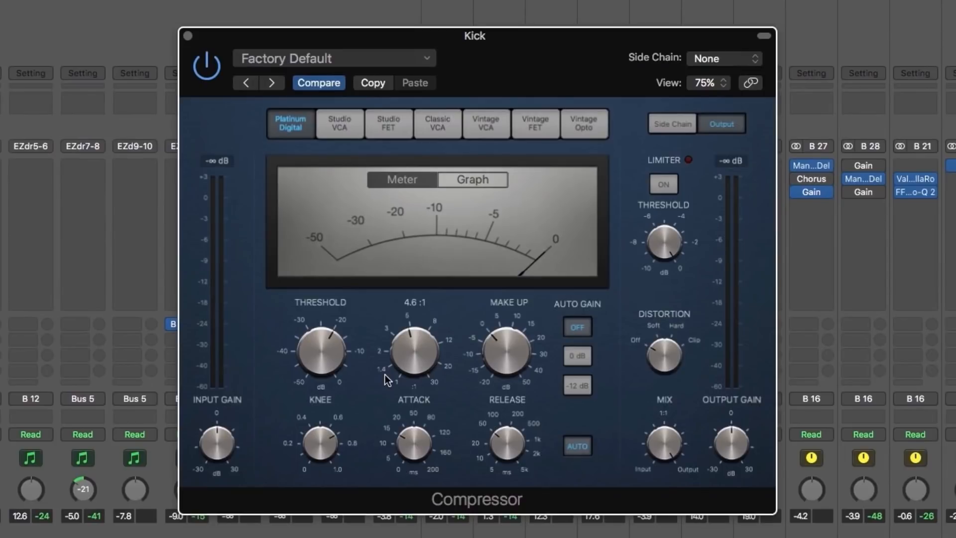
left_click_drag(323, 366, 325, 401)
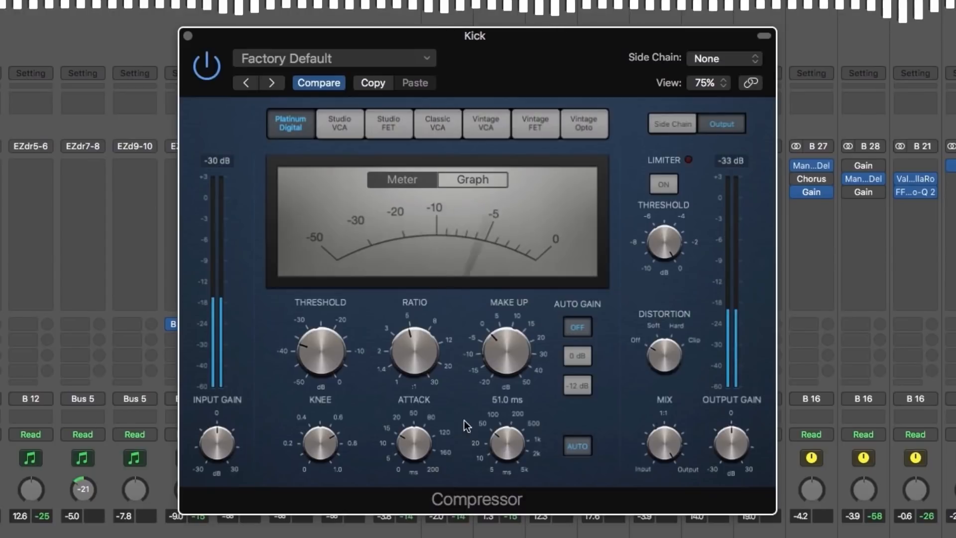
left_click_drag(413, 435, 414, 461)
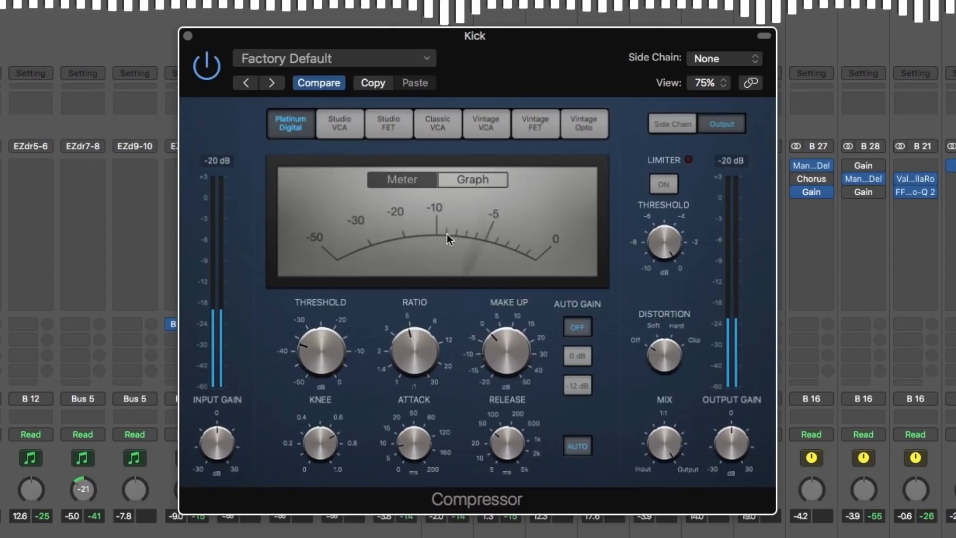
Step: Set the kick compressor's make-up gain to 7.5 dB, bypassing and re-enabling the plug-in to match the levels
left_click_drag(498, 350, 504, 315)
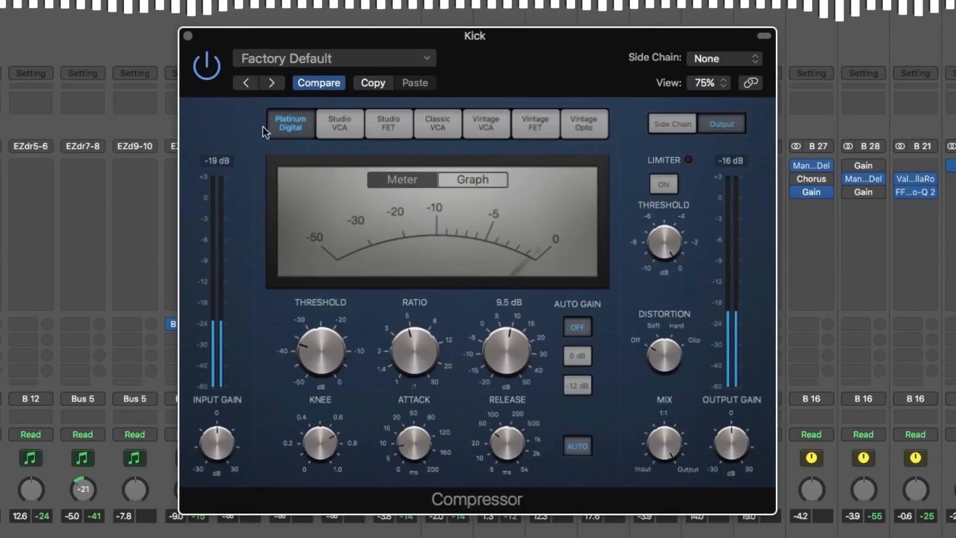
left_click(212, 69)
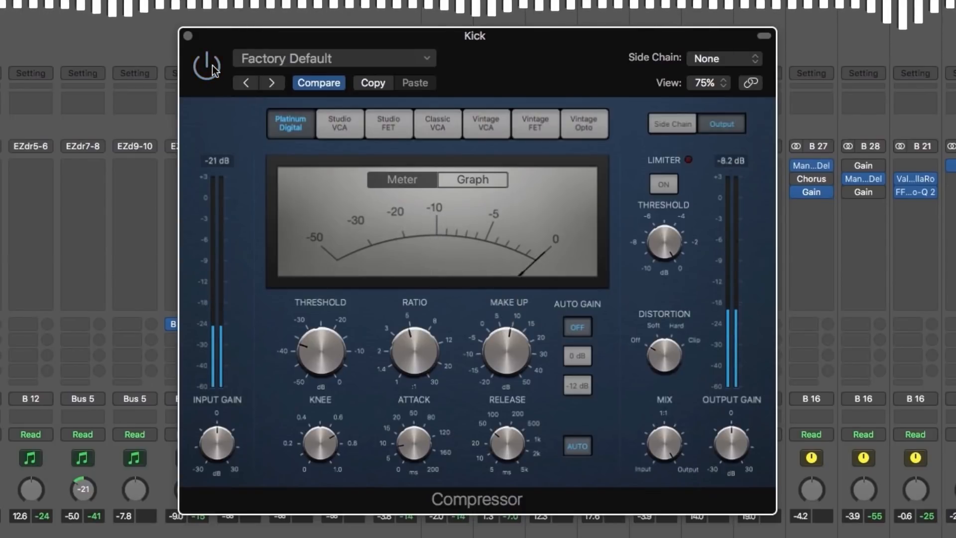
left_click_drag(505, 336, 504, 344)
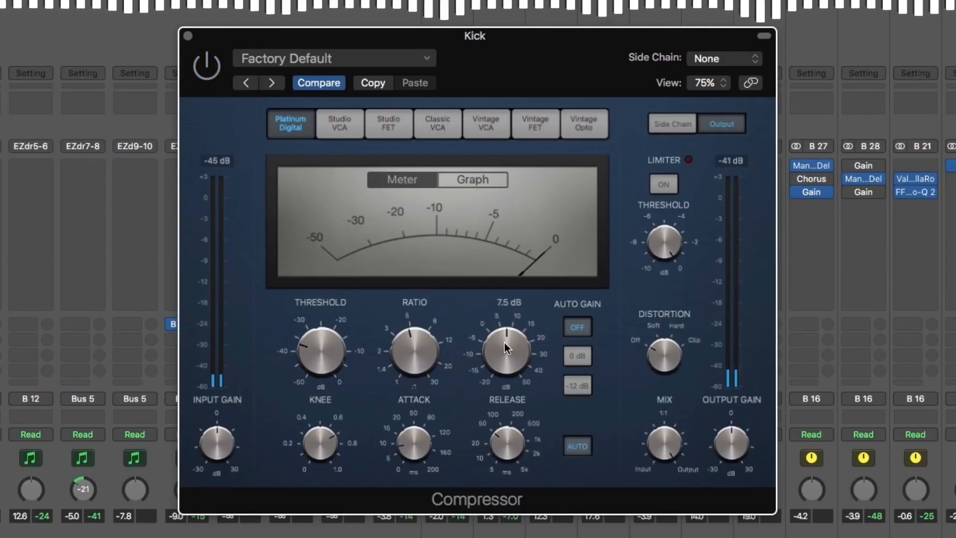
left_click(201, 66)
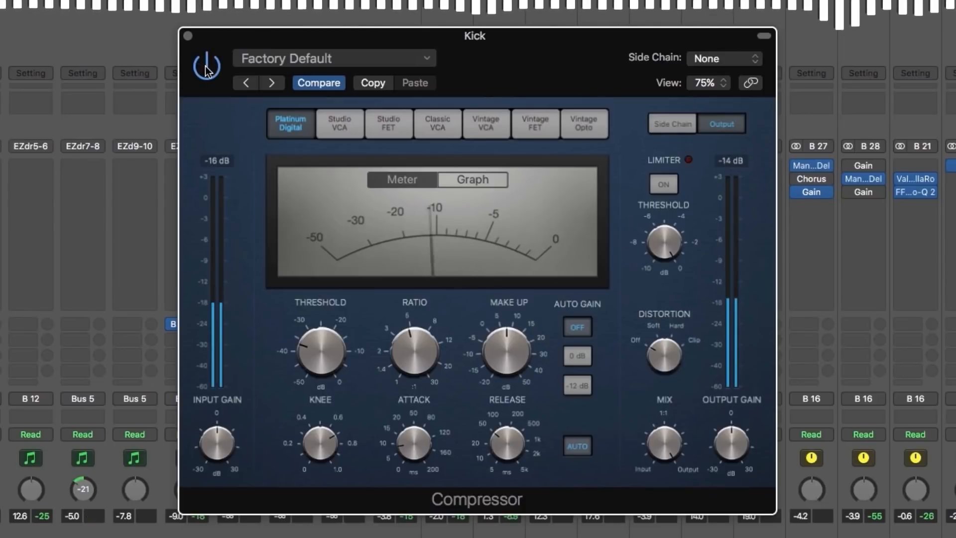
Step: Audition the kick compressor's VCA, FET and Opto circuit types during playback and settle on Vintage FET
mouse_move(417, 448)
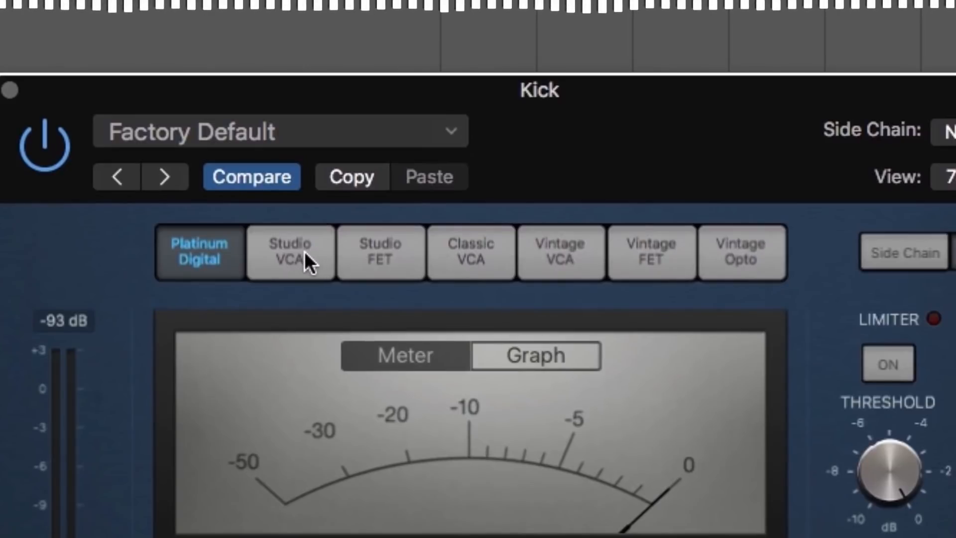
left_click(299, 253)
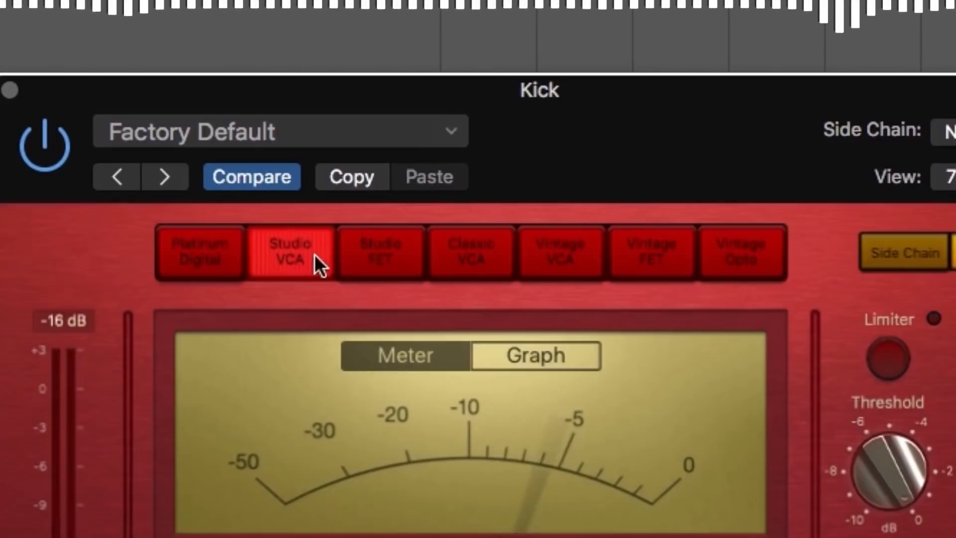
left_click(385, 250)
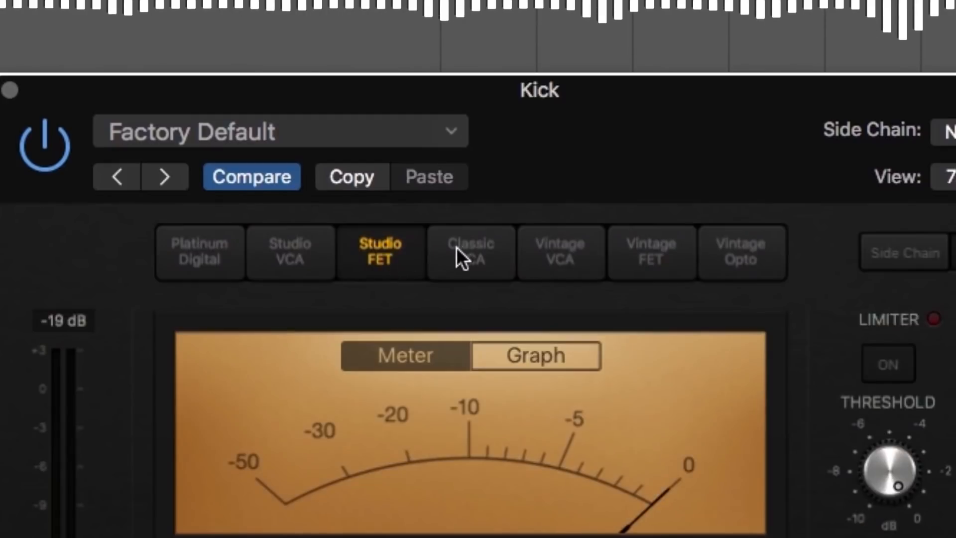
left_click(470, 249)
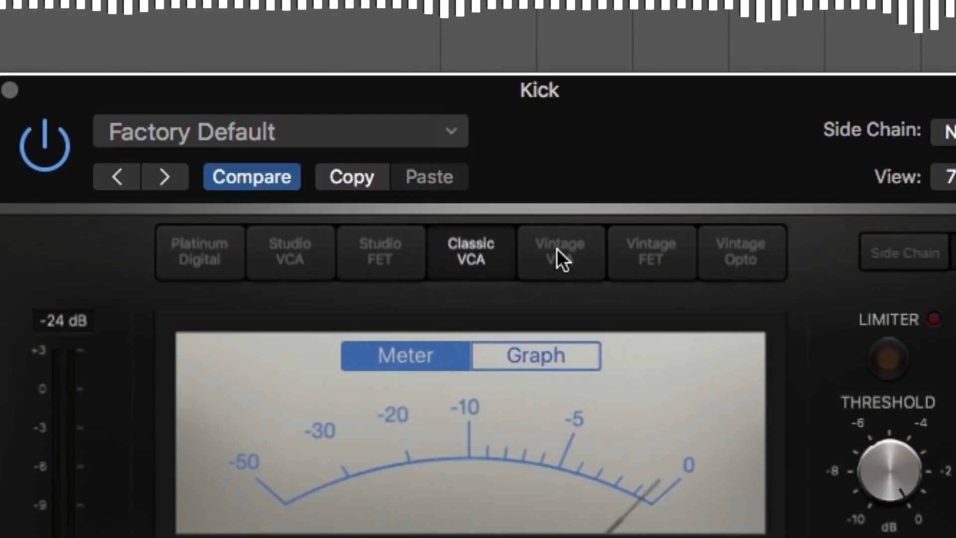
left_click(558, 250)
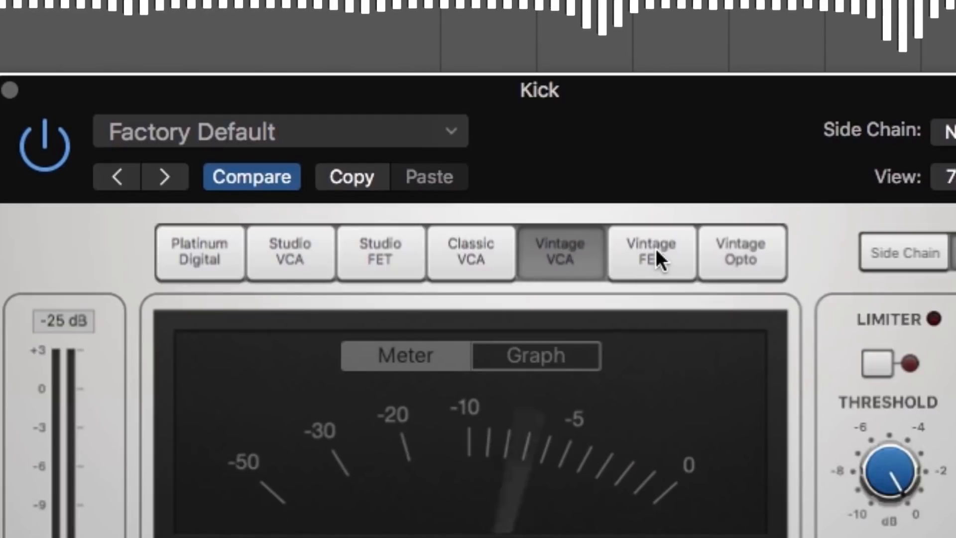
left_click(652, 249)
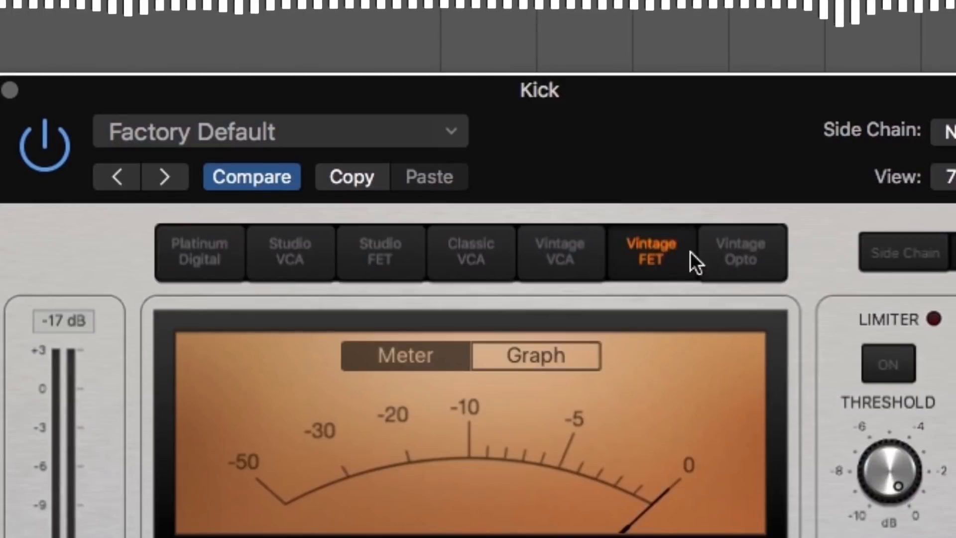
left_click(736, 256)
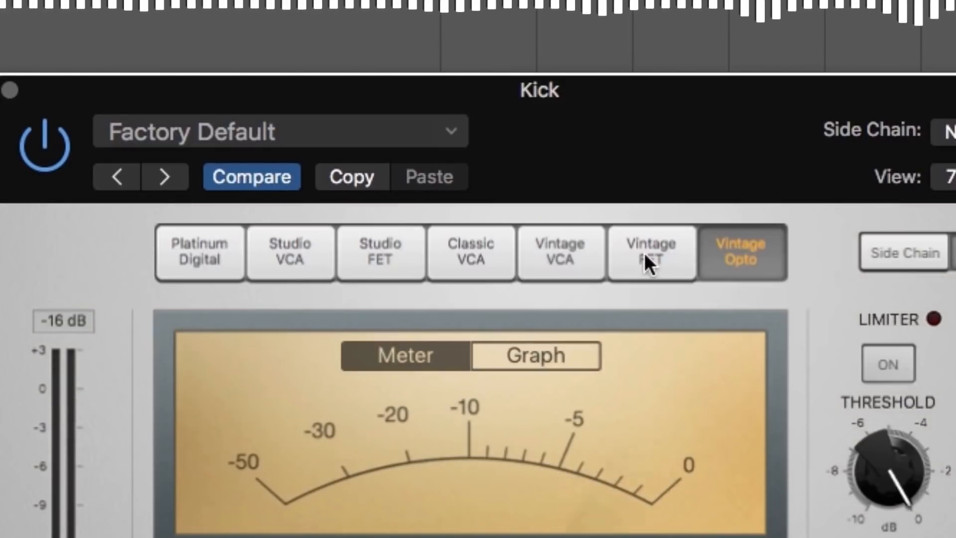
left_click(542, 255)
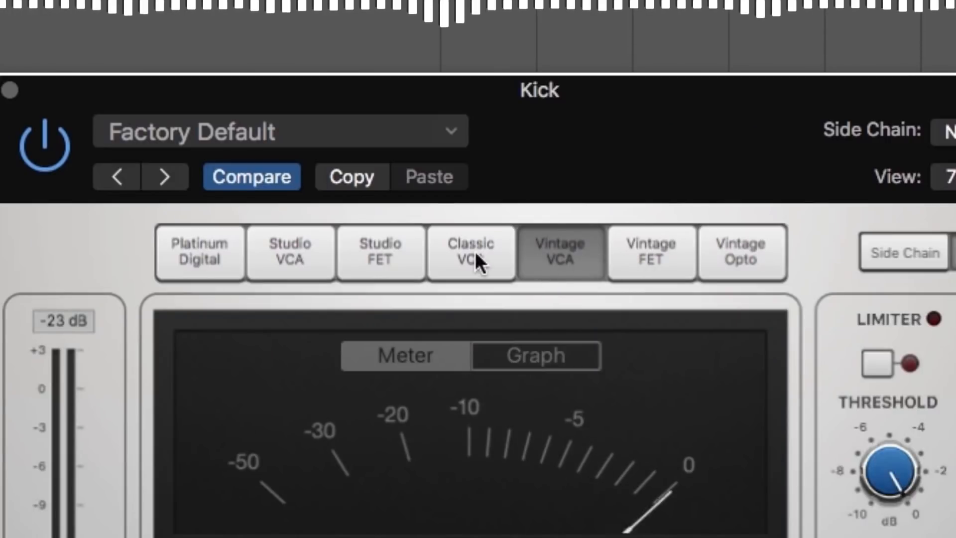
left_click(475, 254)
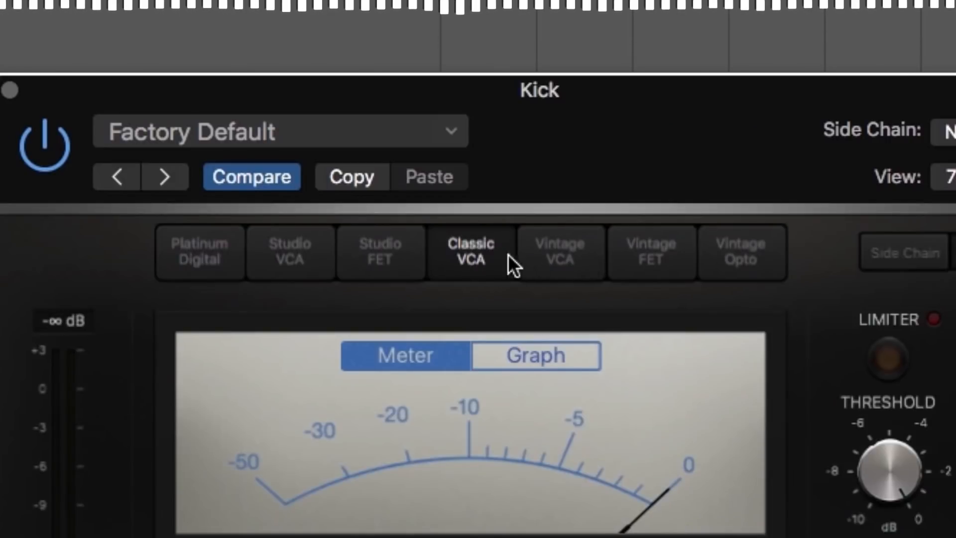
left_click(390, 255)
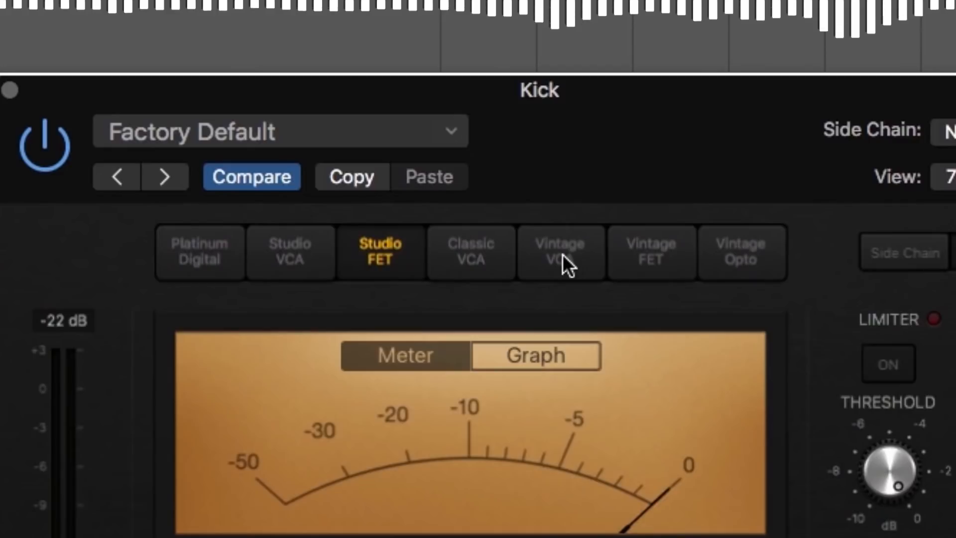
left_click(466, 254)
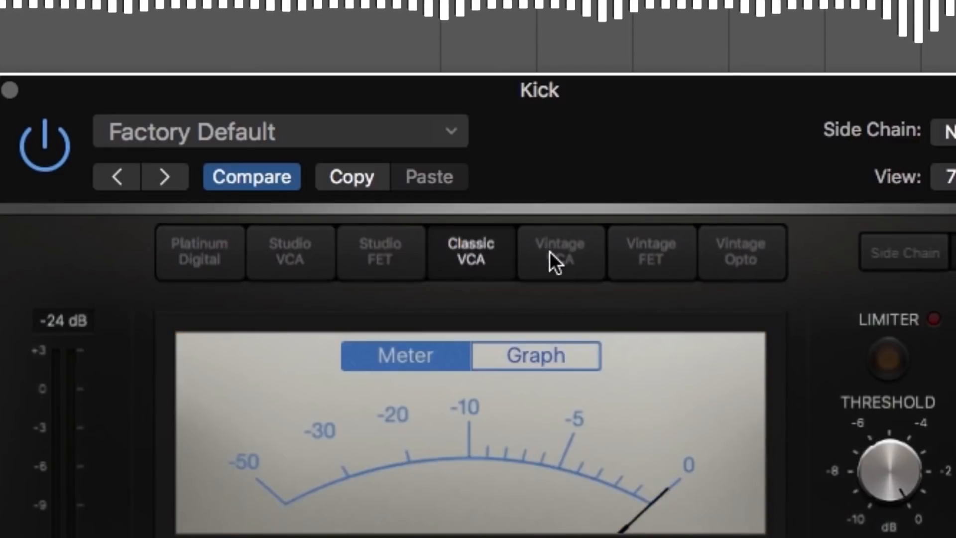
left_click(559, 255)
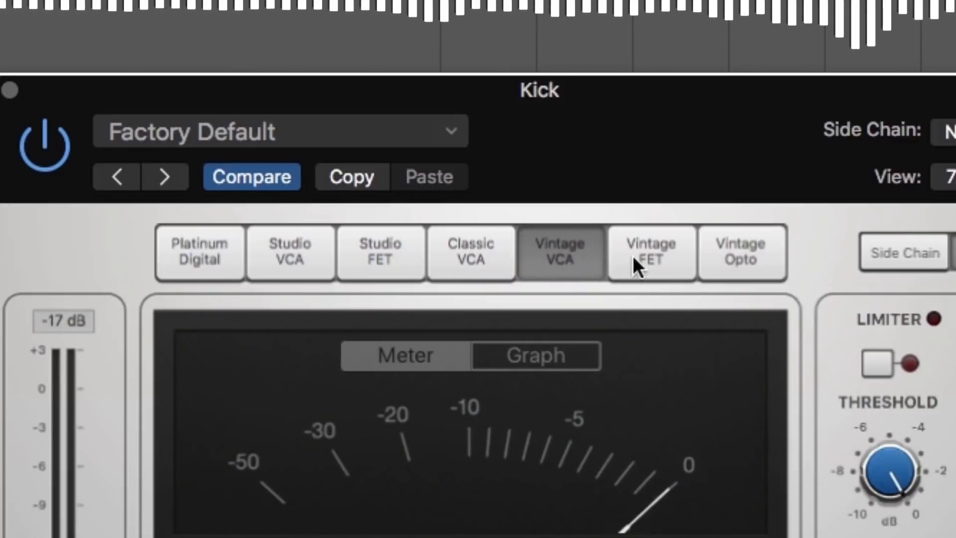
left_click(649, 255)
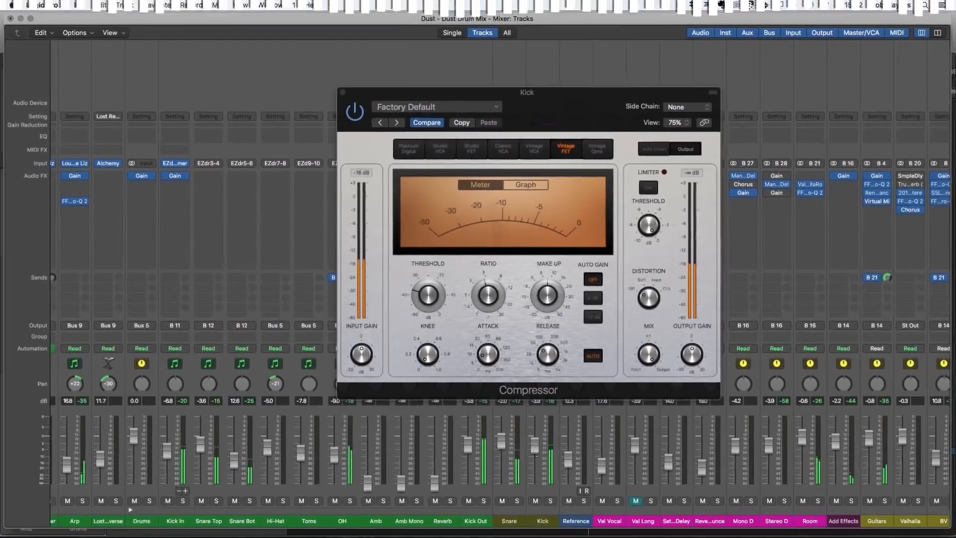
Step: Close the compressor and rebalance the Kick fader to -3.4 dB and the Snare fader to -2.1 dB during playback
left_click_drag(536, 444, 537, 444)
left_click(343, 92)
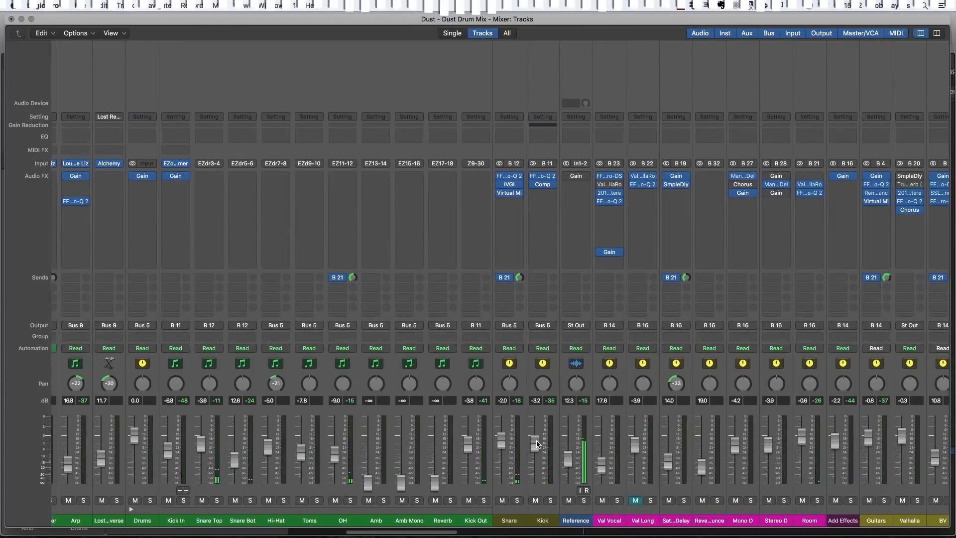
left_click_drag(537, 442, 503, 444)
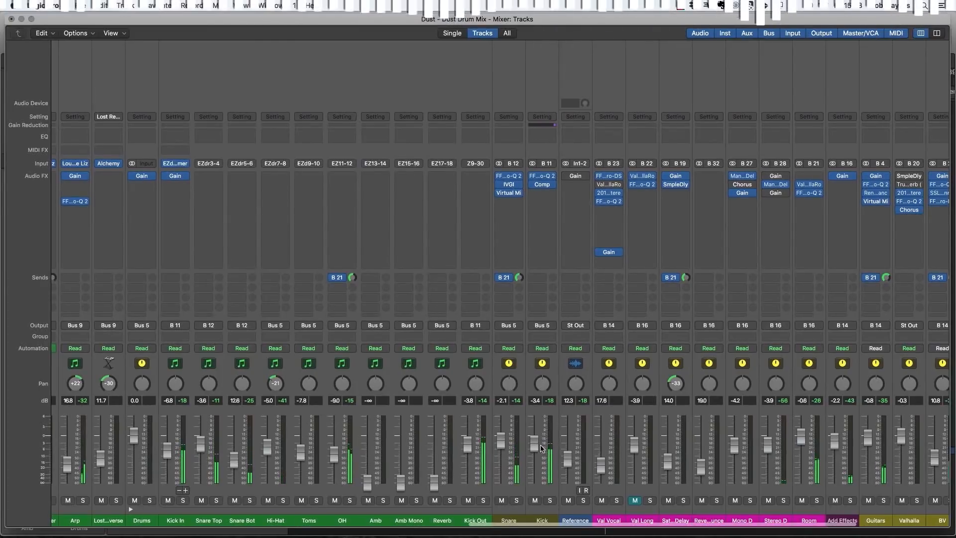
Step: Look over the drum channels in the mixer, selecting the Toms and Hi-Hat strips
scroll(538, 443, "right", 5)
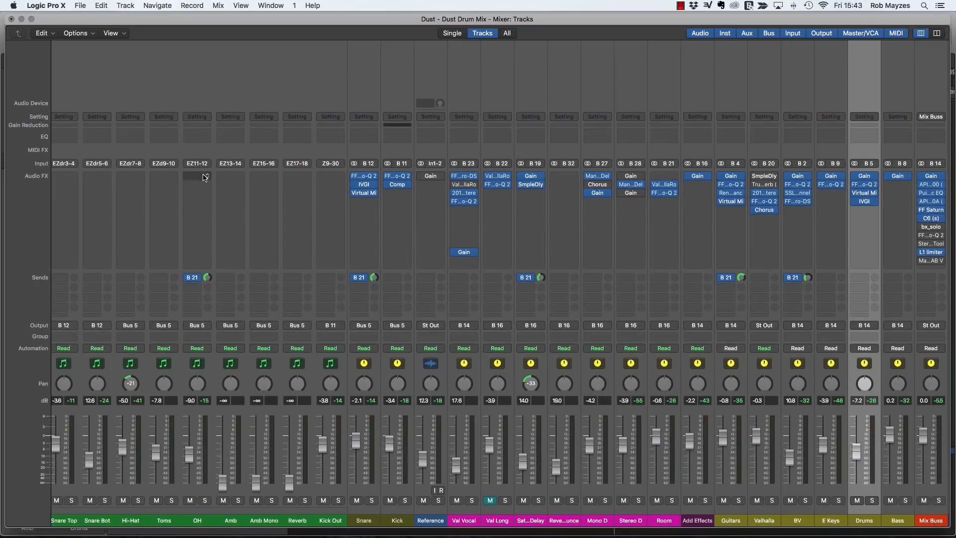
scroll(205, 177, "left", 5)
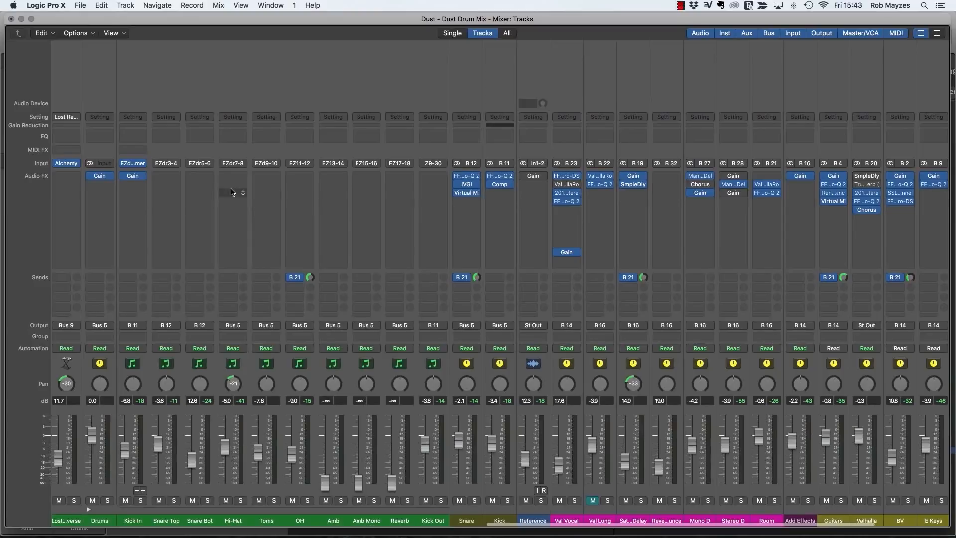
scroll(232, 192, "left", 2)
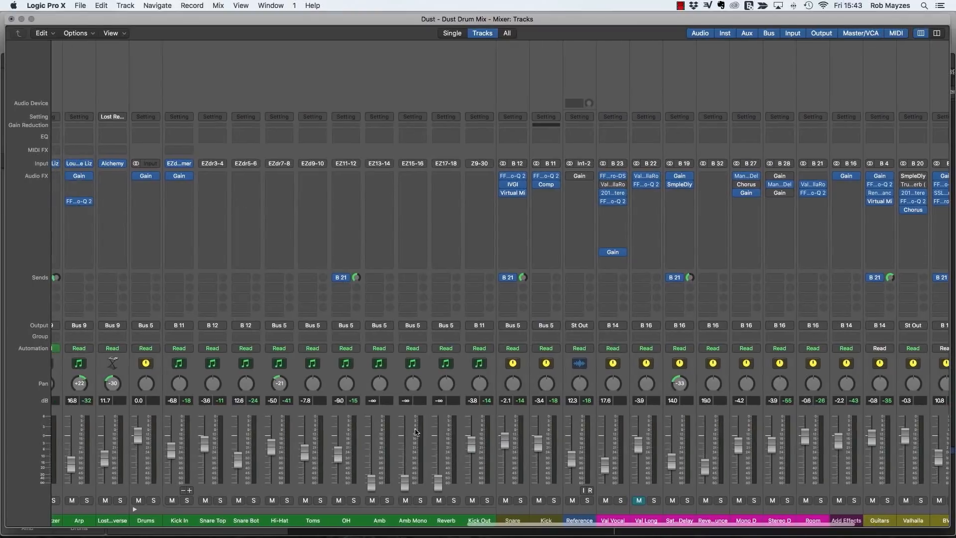
left_click(318, 420)
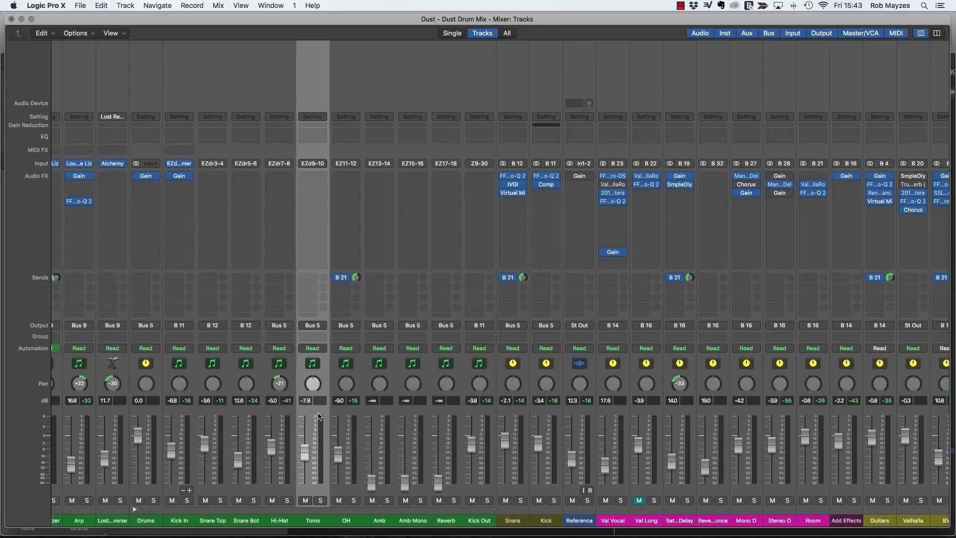
left_click(294, 414)
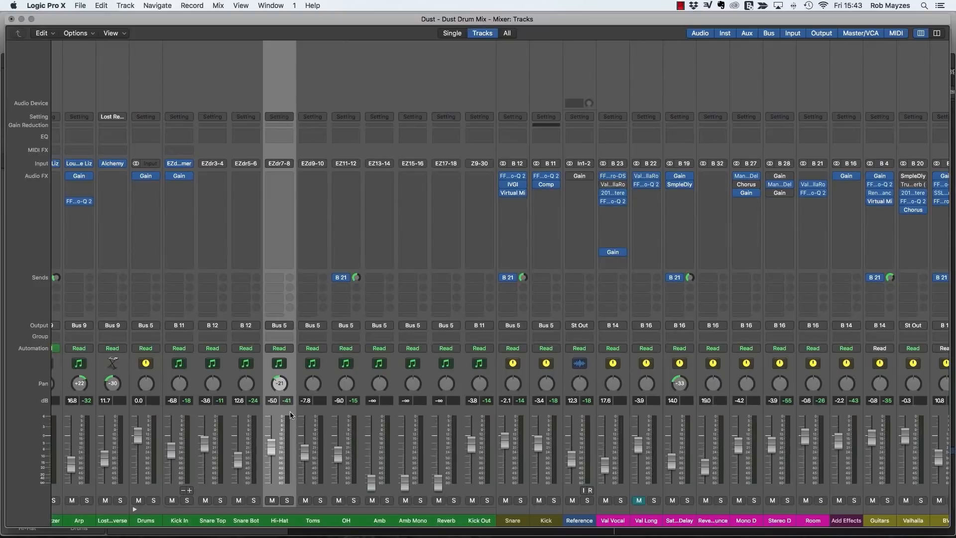